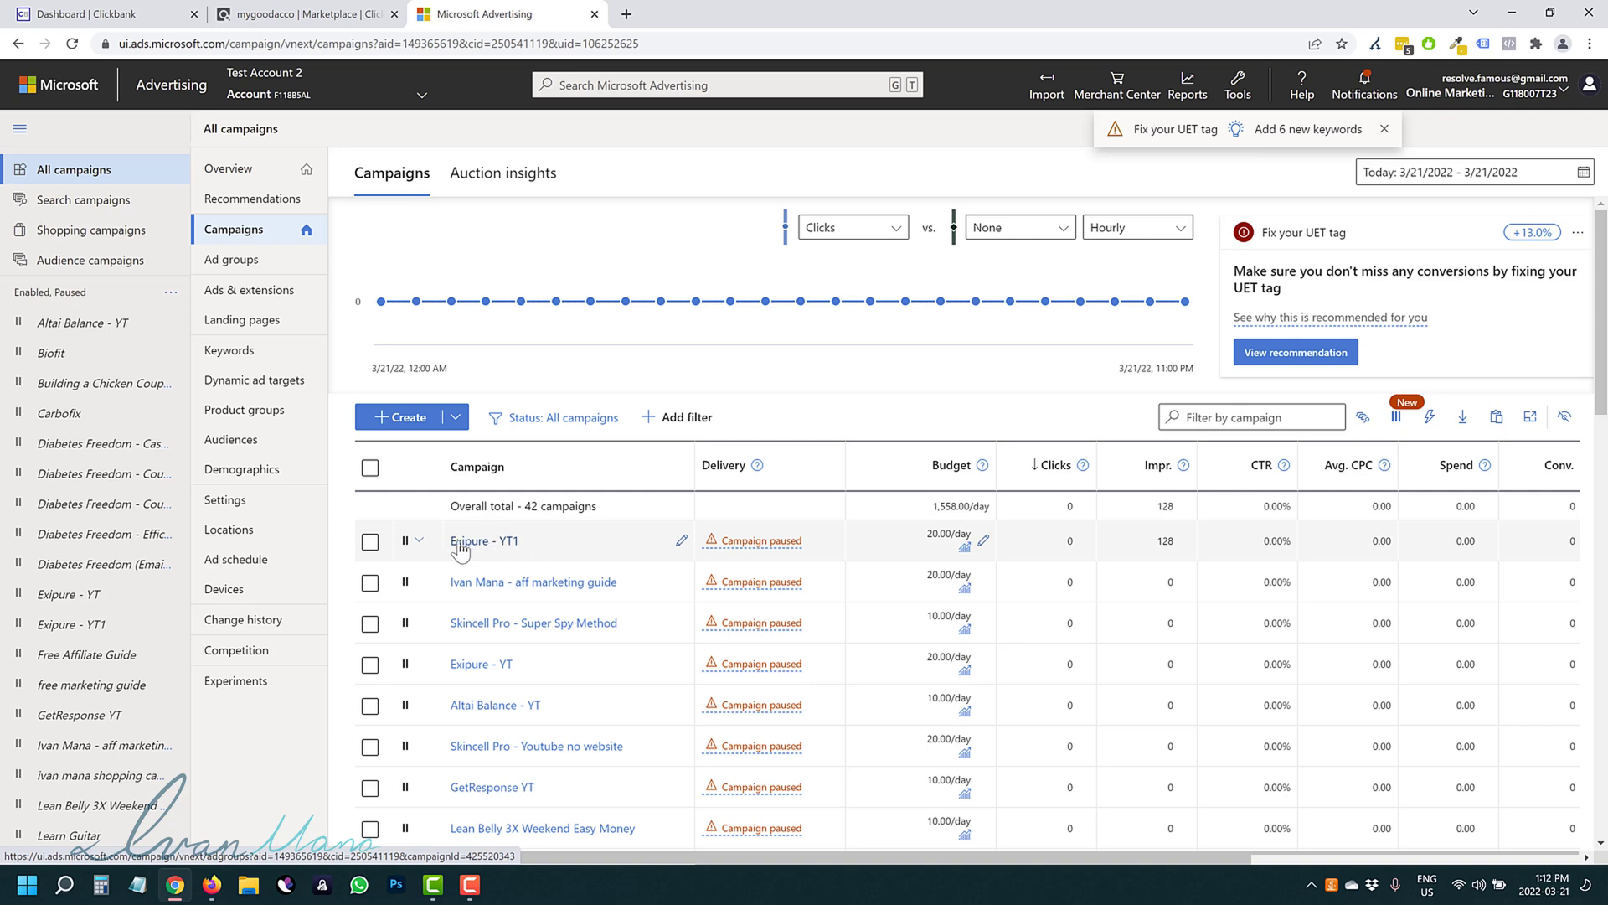
Step: Open the Exipure - YT1 campaign and show its Ads & extensions list
{"action": "left_click", "coordinate": [465, 543]}
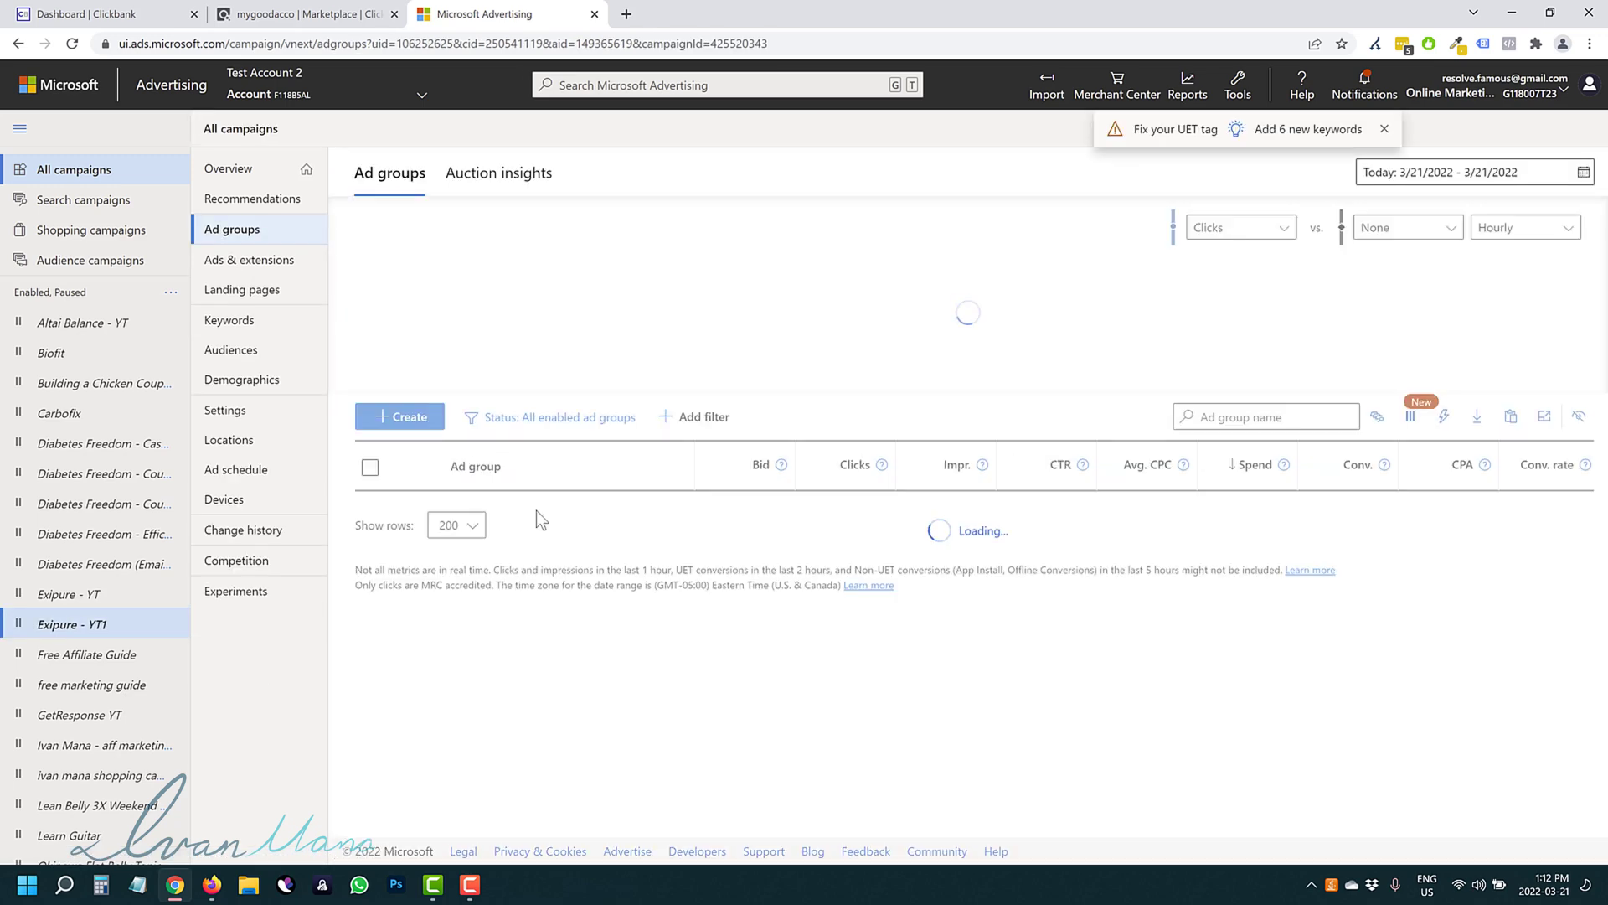
{"action": "left_click", "coordinate": [251, 263]}
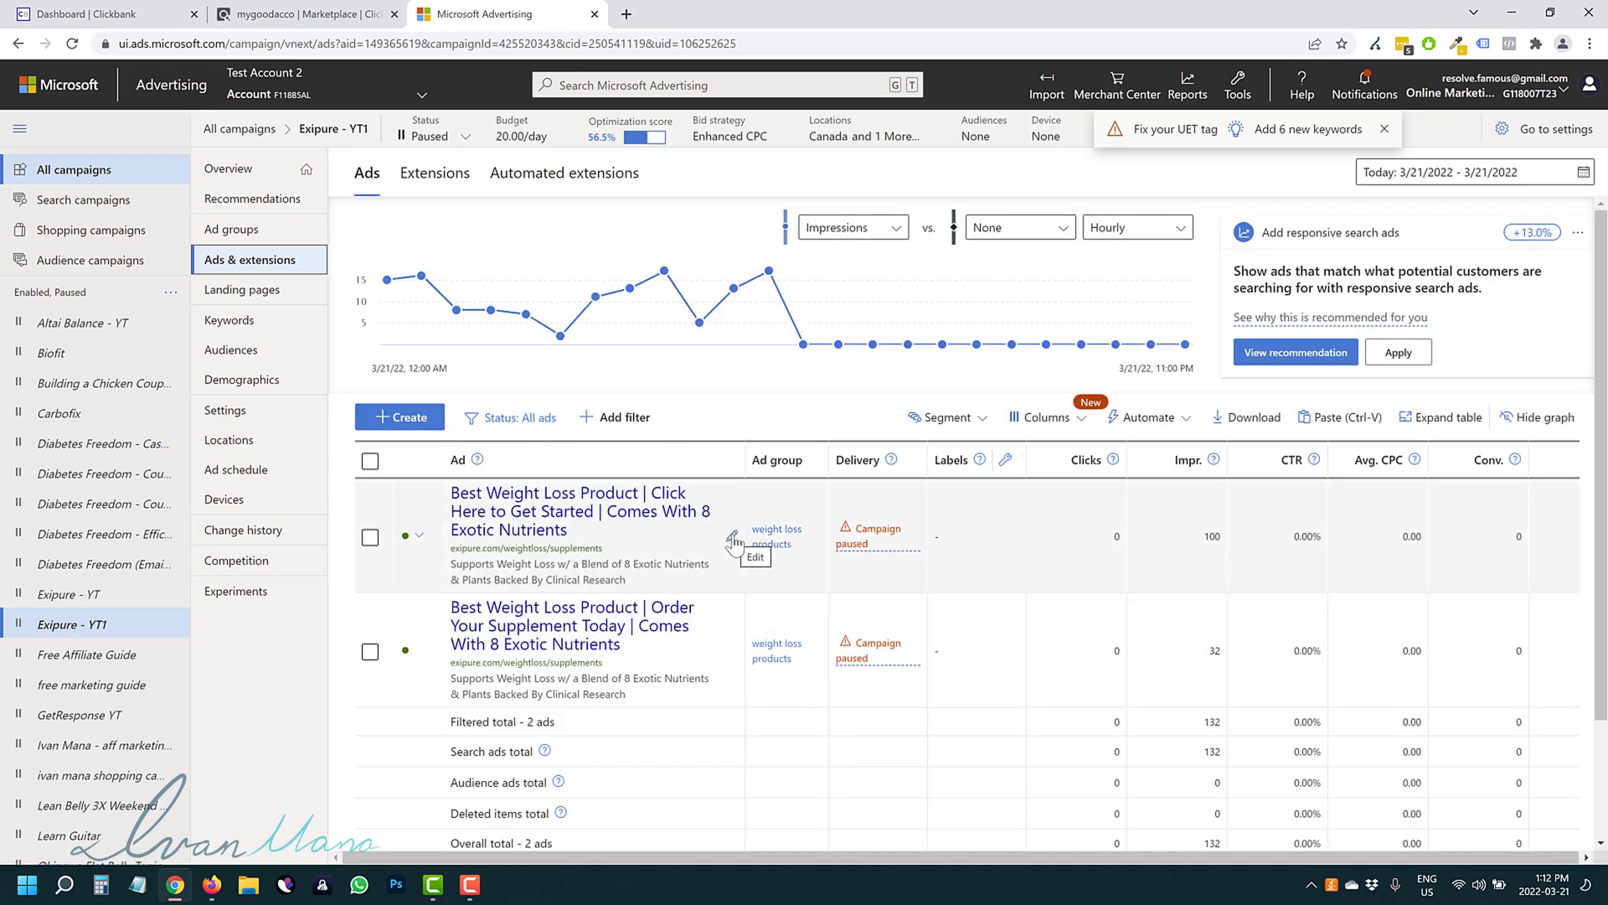
Step: Clear the first ad's clkmg tracking template under Ad URL options and save the ad
{"action": "left_click", "coordinate": [732, 539]}
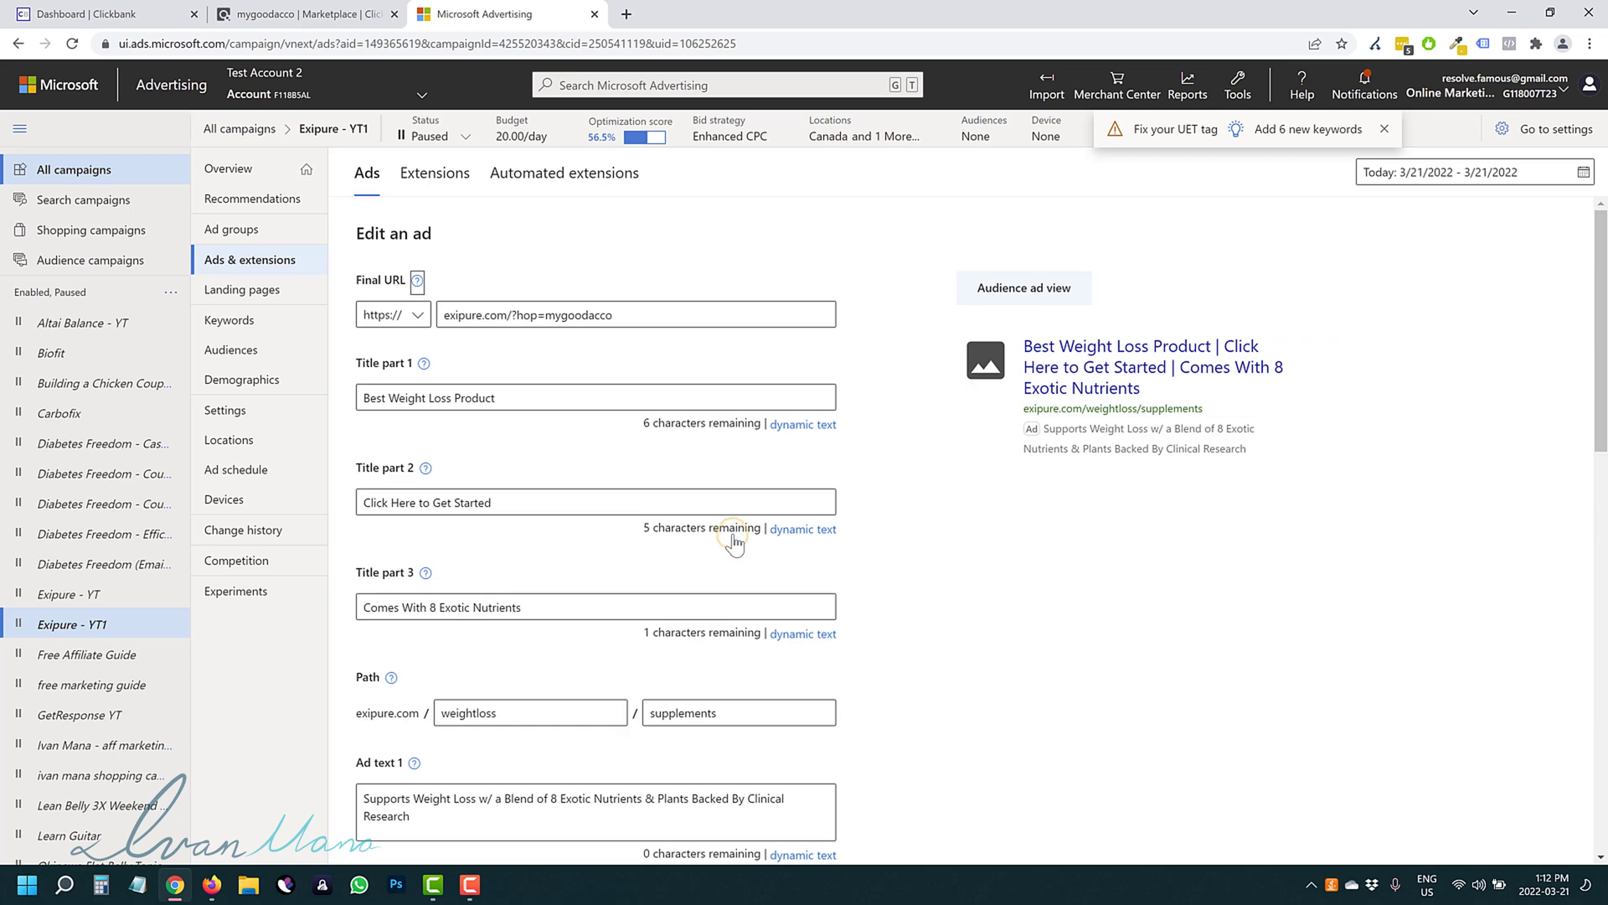
{"action": "scroll", "coordinate": [530, 683], "scroll_direction": "down", "scroll_amount": 1}
{"action": "scroll", "coordinate": [531, 682], "scroll_direction": "down", "scroll_amount": 5}
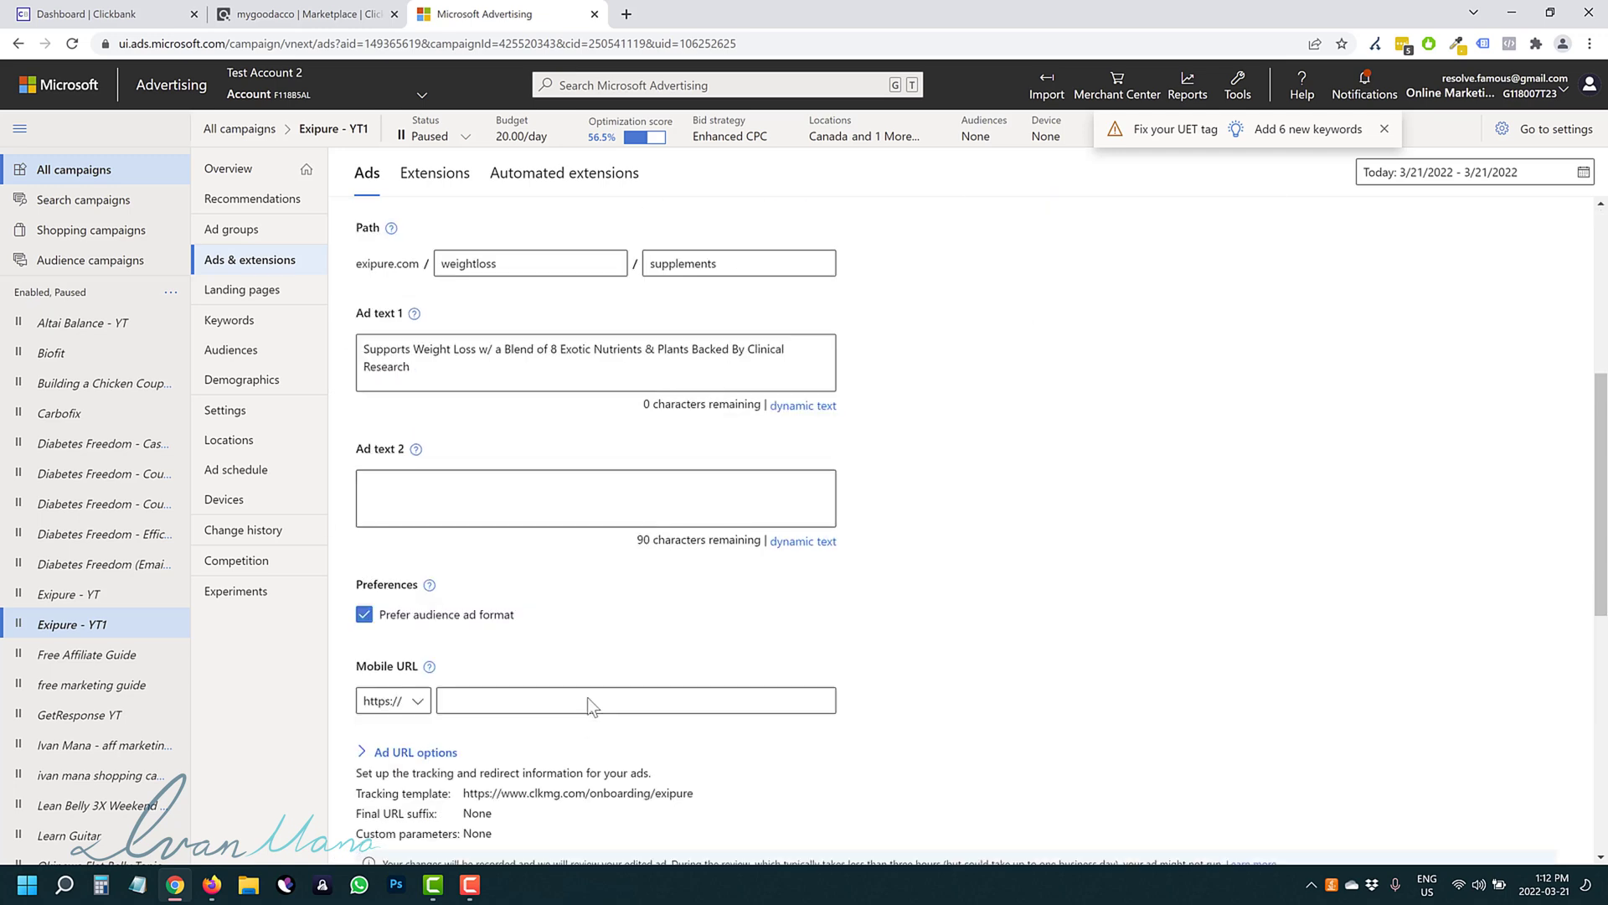
{"action": "scroll", "coordinate": [537, 706], "scroll_direction": "down", "scroll_amount": 2}
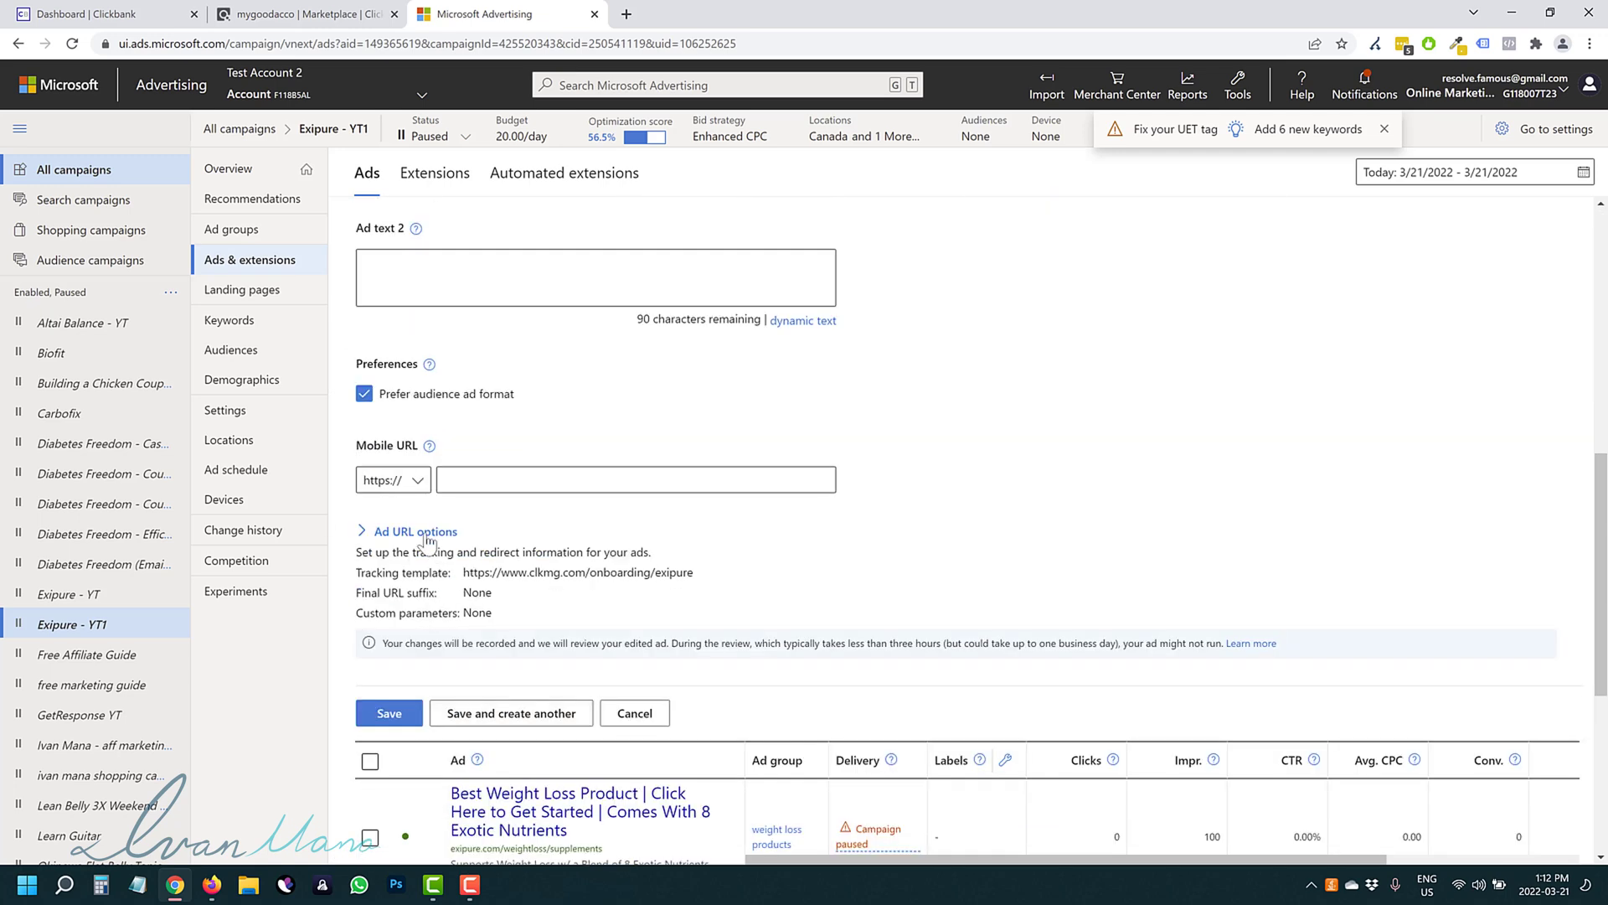
{"action": "left_click", "coordinate": [414, 528]}
{"action": "left_click", "coordinate": [501, 625]}
{"action": "key", "text": "ctrl+a"}
{"action": "key", "text": "BackSpace"}
{"action": "scroll", "coordinate": [436, 636], "scroll_direction": "down", "scroll_amount": 2}
{"action": "left_click", "coordinate": [388, 831]}
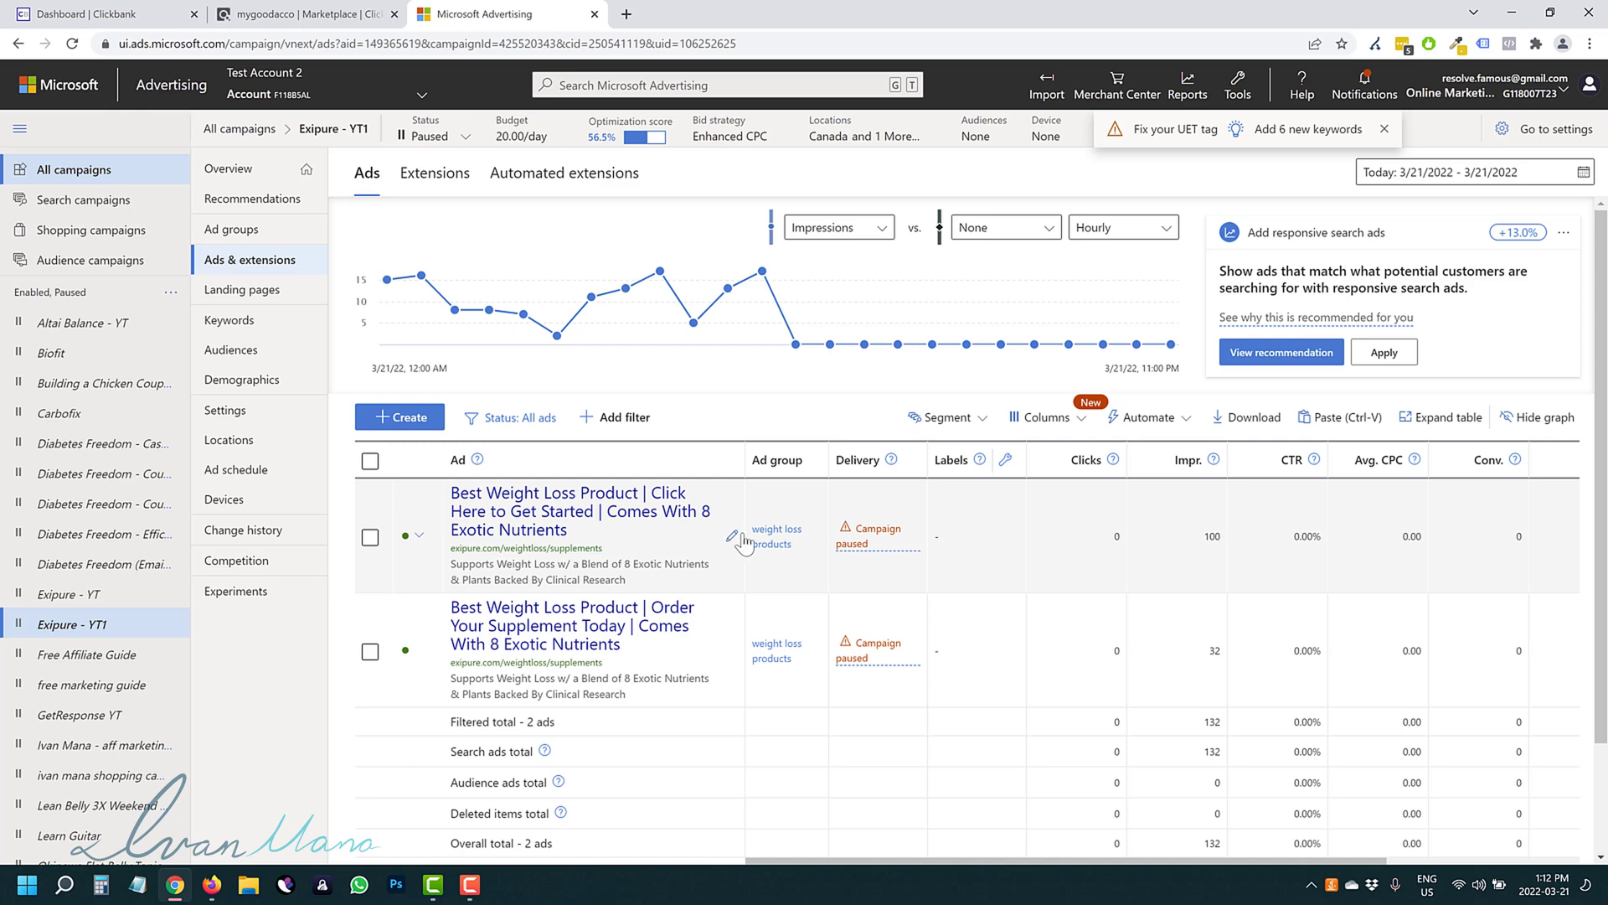
Step: Reopen the first ad for editing and select its whole Final URL
{"action": "left_click", "coordinate": [731, 538]}
{"action": "left_click", "coordinate": [632, 311]}
{"action": "key", "text": "ctrl+a"}
{"action": "scroll", "coordinate": [525, 437], "scroll_direction": "down", "scroll_amount": 6}
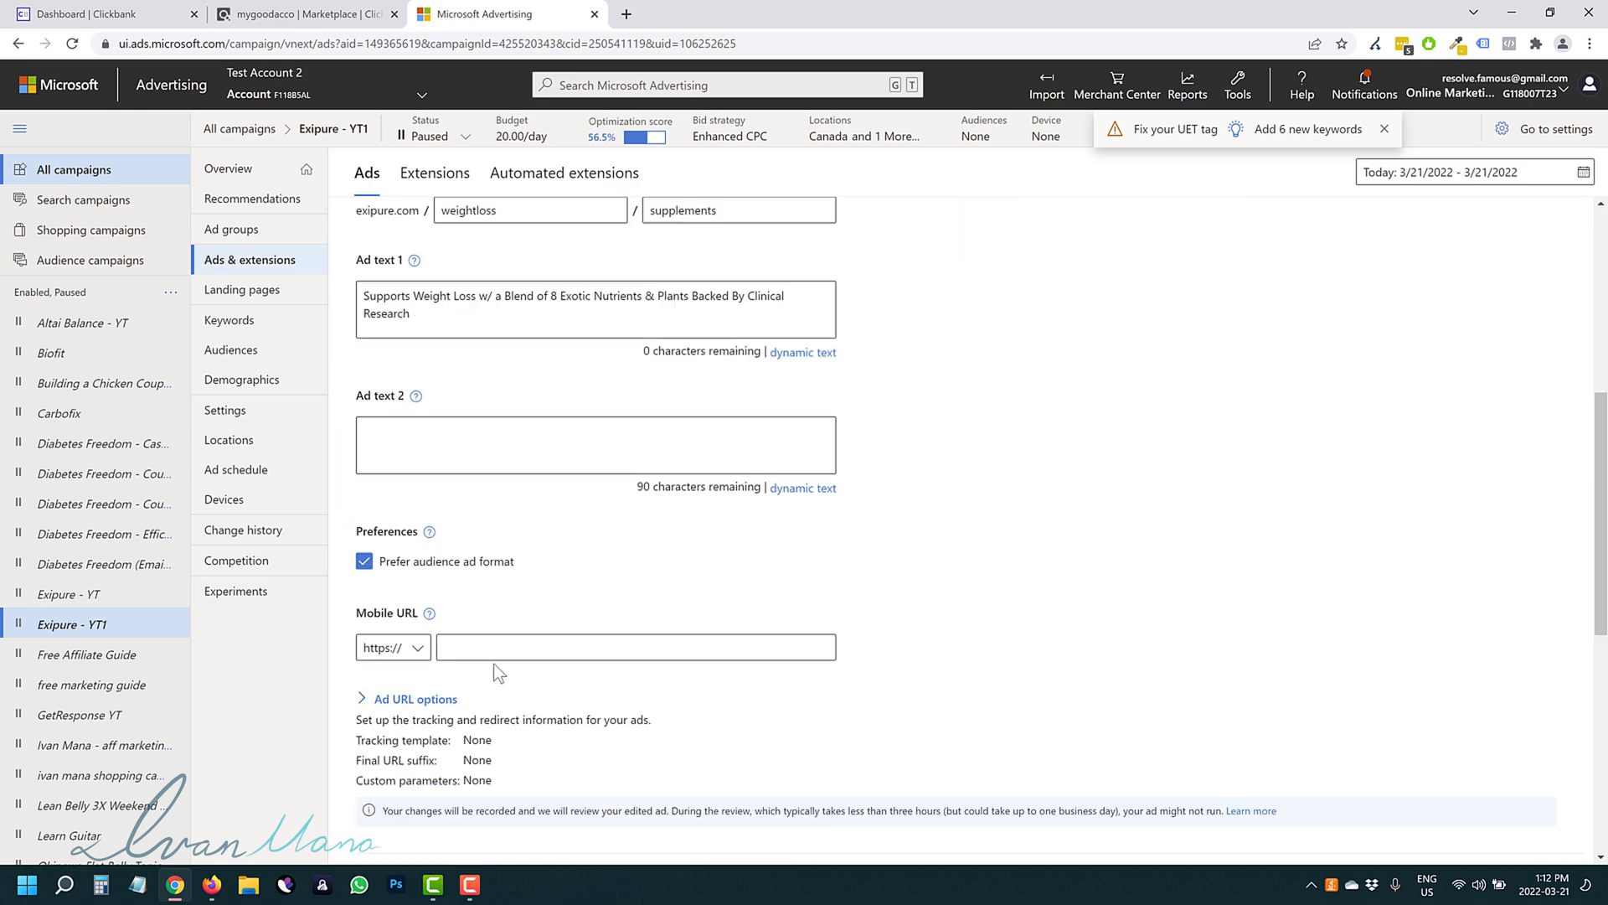
{"action": "scroll", "coordinate": [510, 553], "scroll_direction": "up", "scroll_amount": 5}
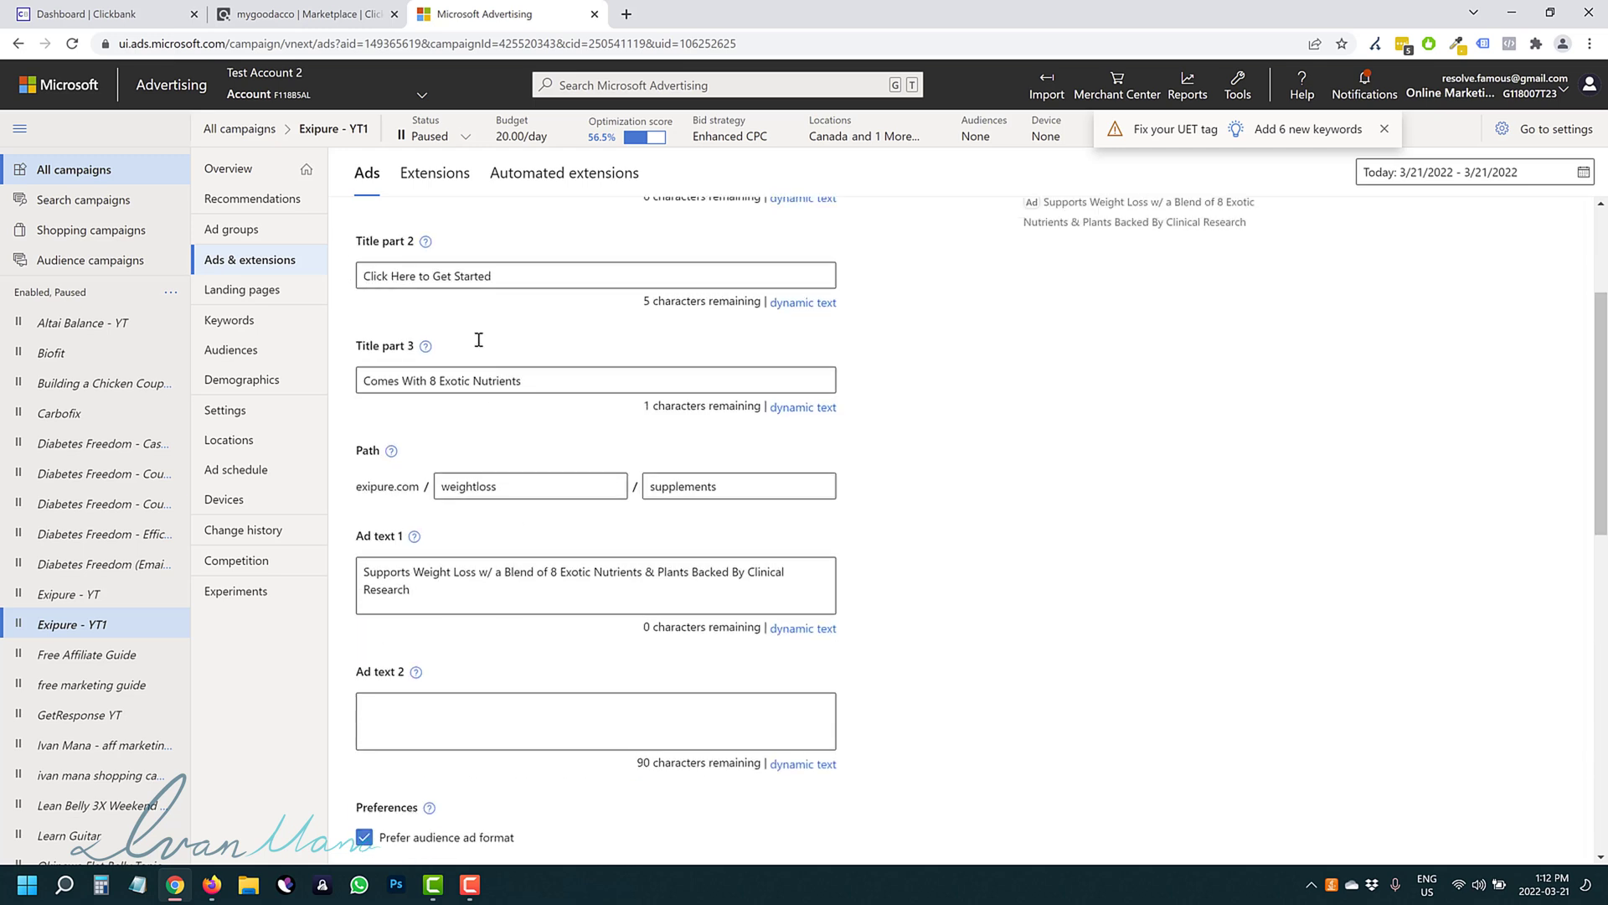
{"action": "scroll", "coordinate": [541, 551], "scroll_direction": "up", "scroll_amount": 1}
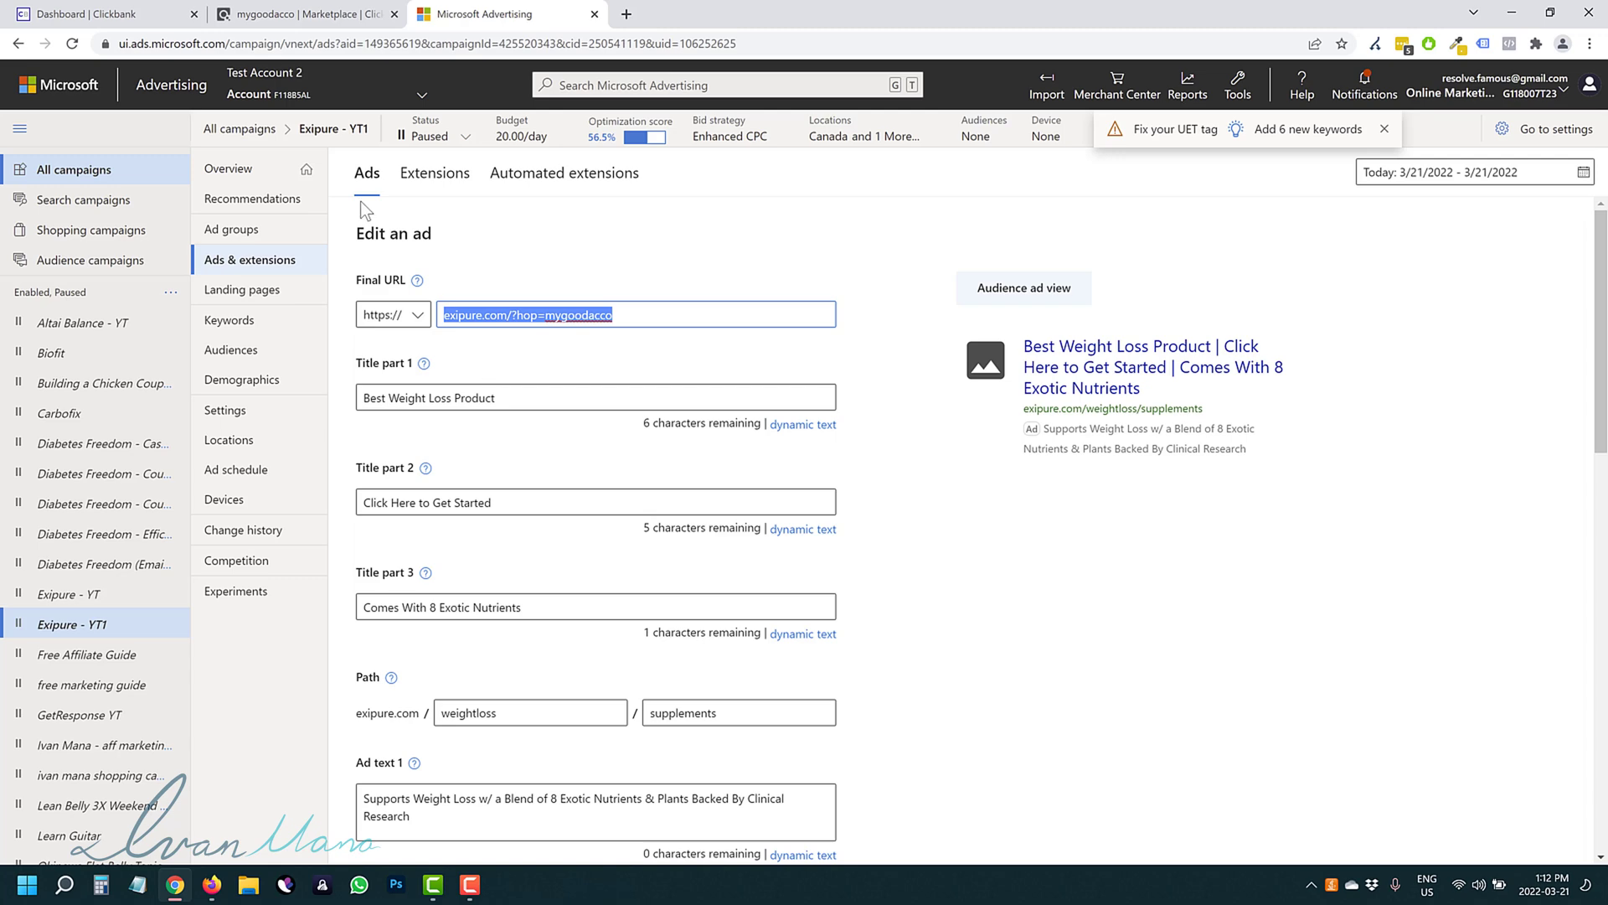
Step: Generate the Exipure HopLink from the ClickBank Marketplace and copy it
{"action": "left_click", "coordinate": [335, 14]}
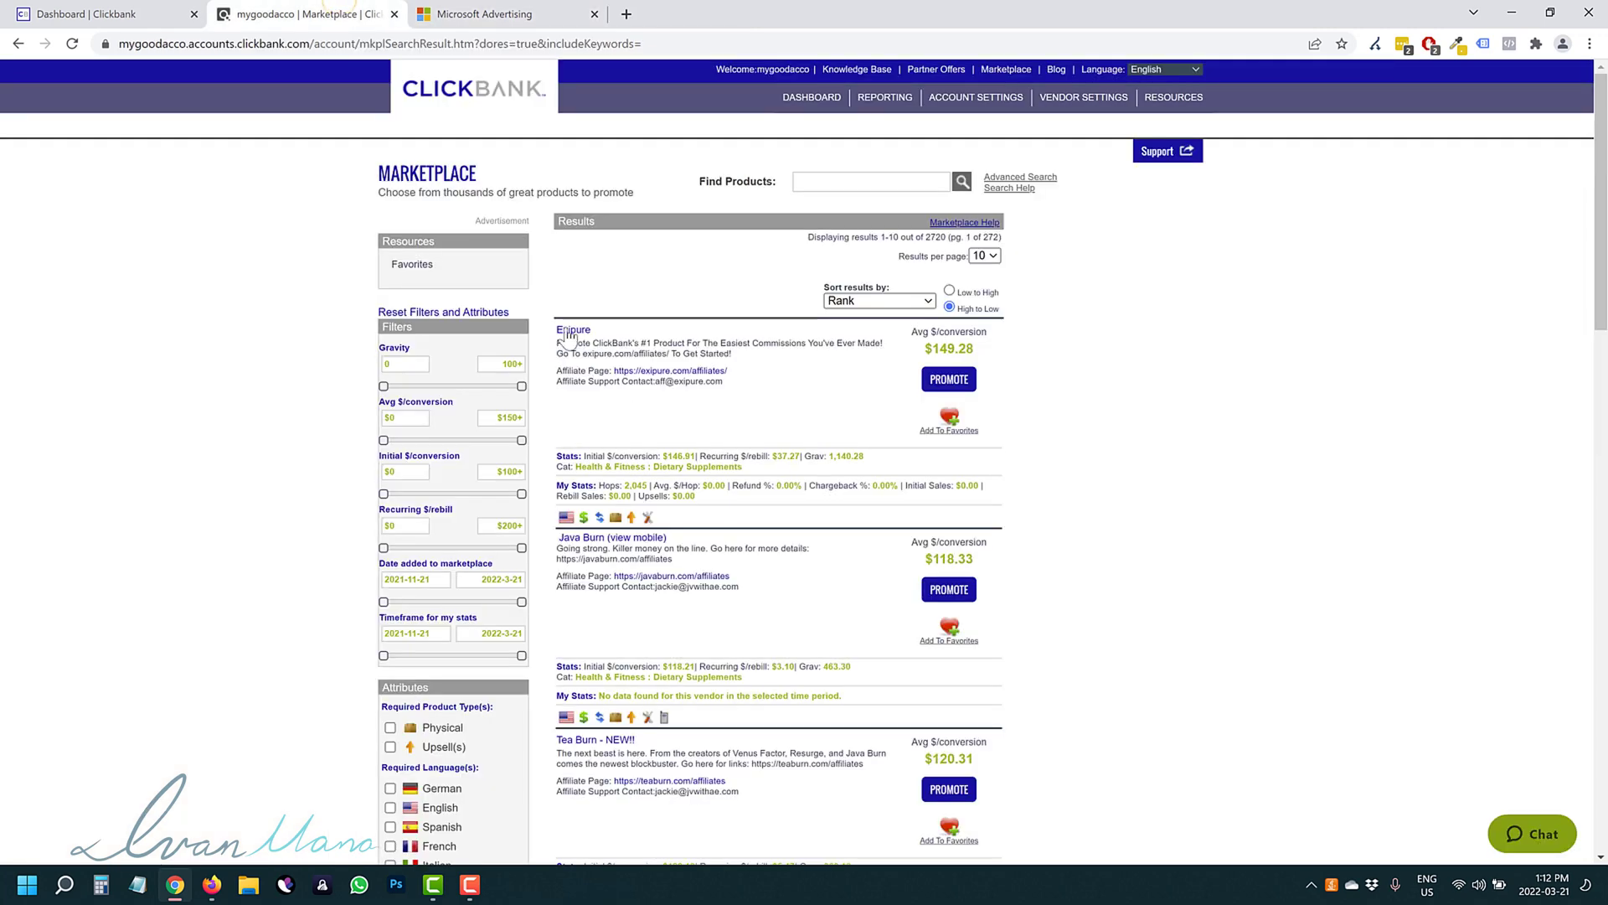
{"action": "left_click", "coordinate": [937, 381]}
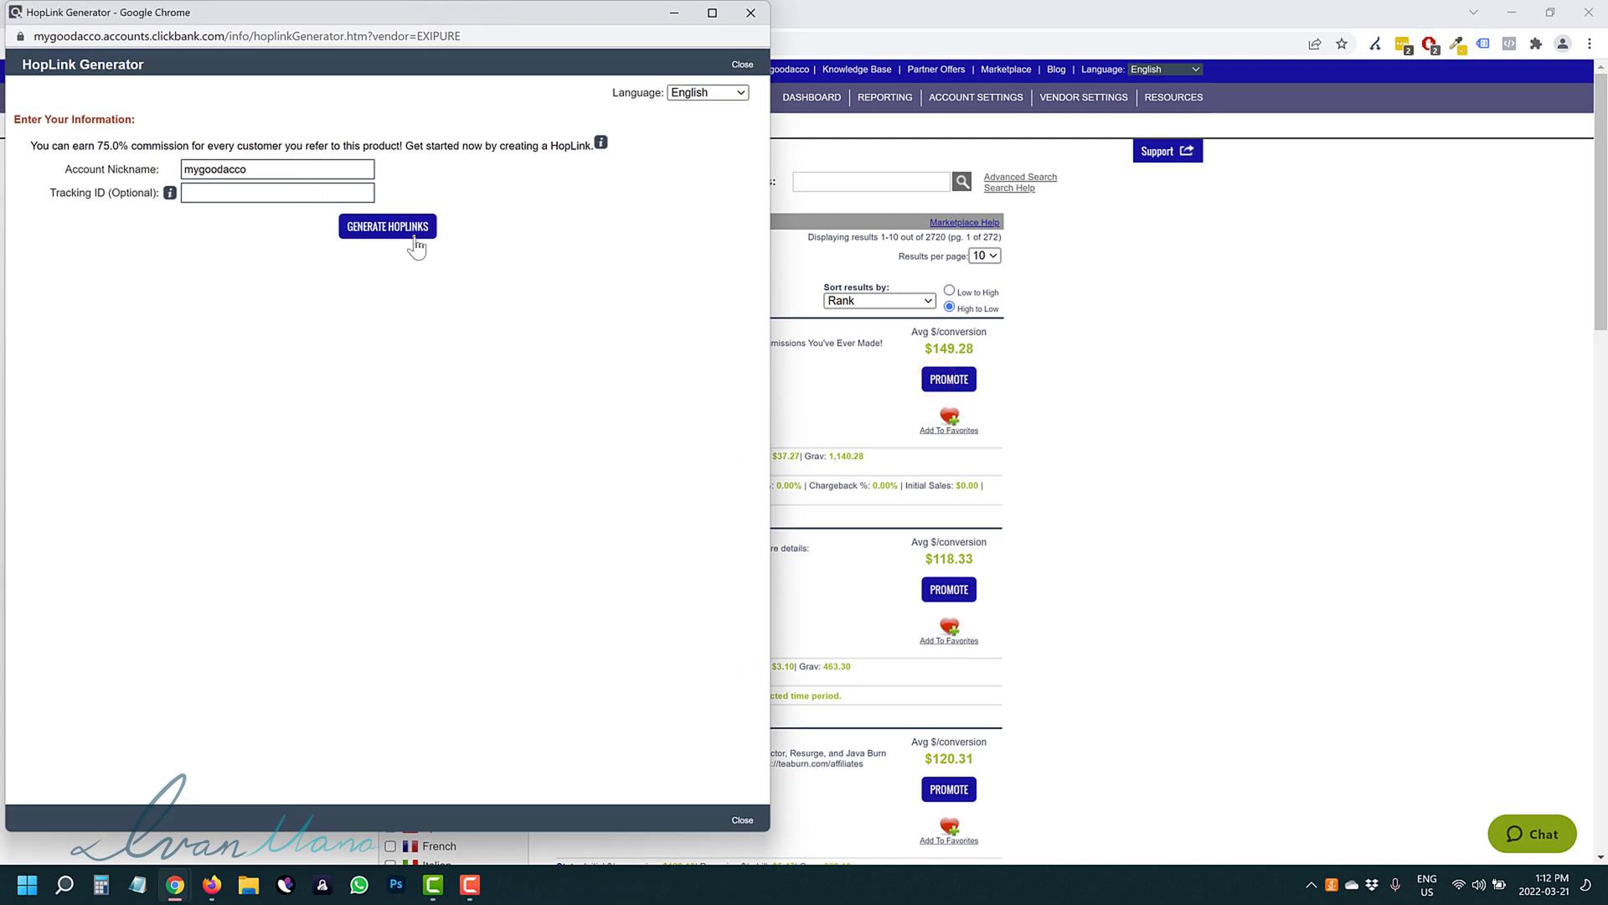
{"action": "left_click", "coordinate": [416, 245]}
{"action": "left_click_drag", "start_coordinate": [515, 344], "coordinate": [265, 362]}
{"action": "left_click", "coordinate": [691, 347]}
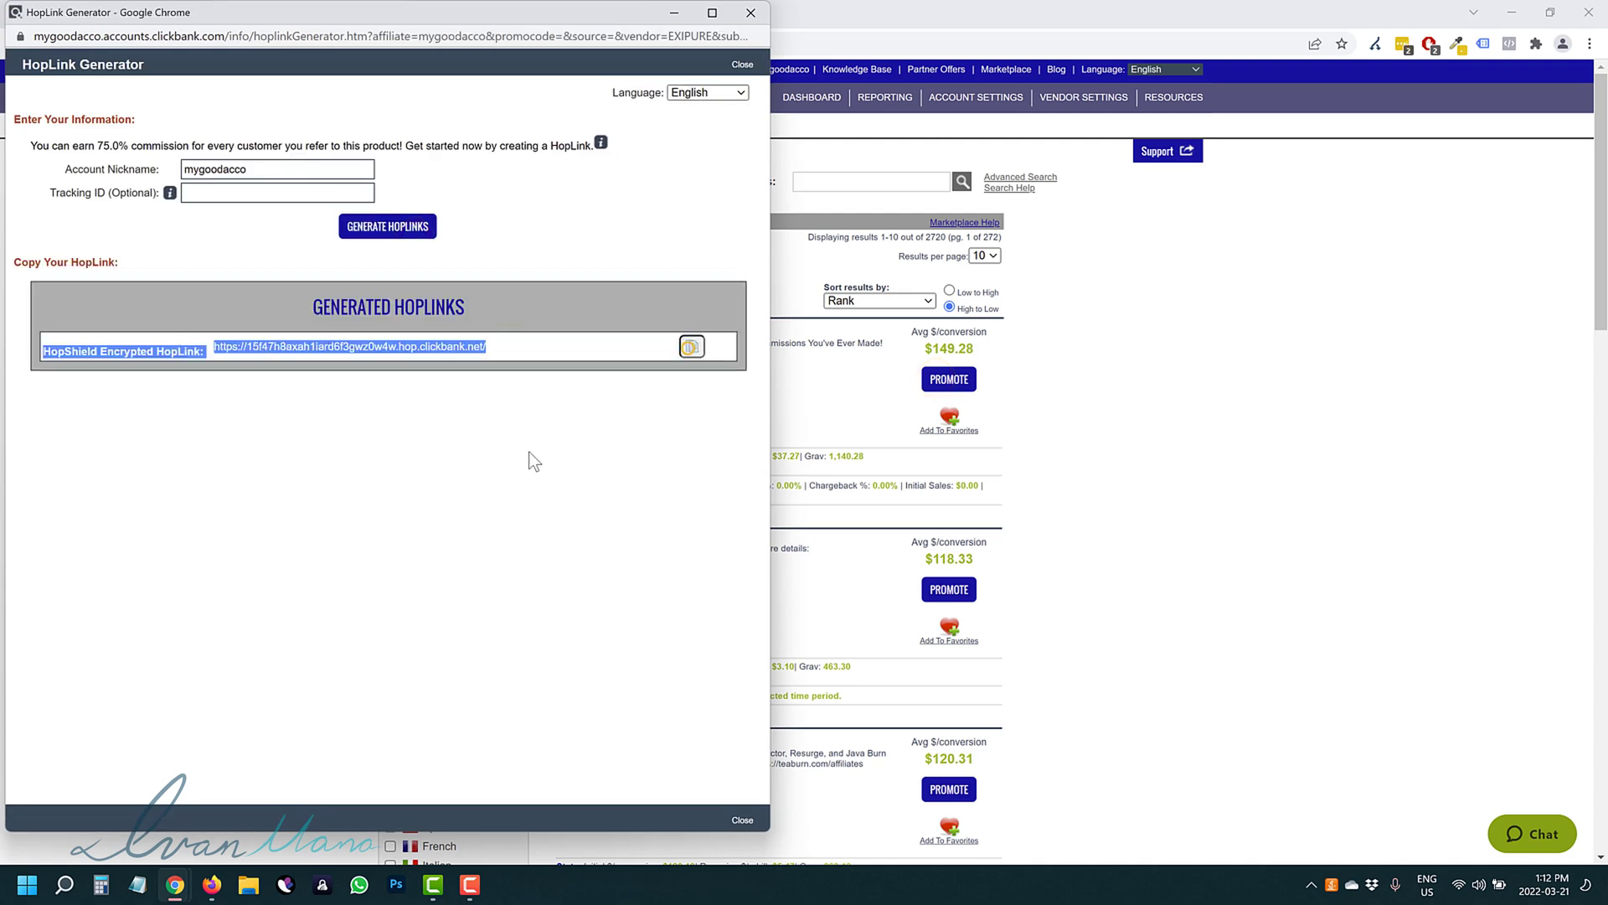
Step: Paste the copied HopLink into a new browser tab's address bar
{"action": "left_click", "coordinate": [815, 13]}
{"action": "left_click", "coordinate": [608, 14]}
{"action": "right_click", "coordinate": [563, 40]}
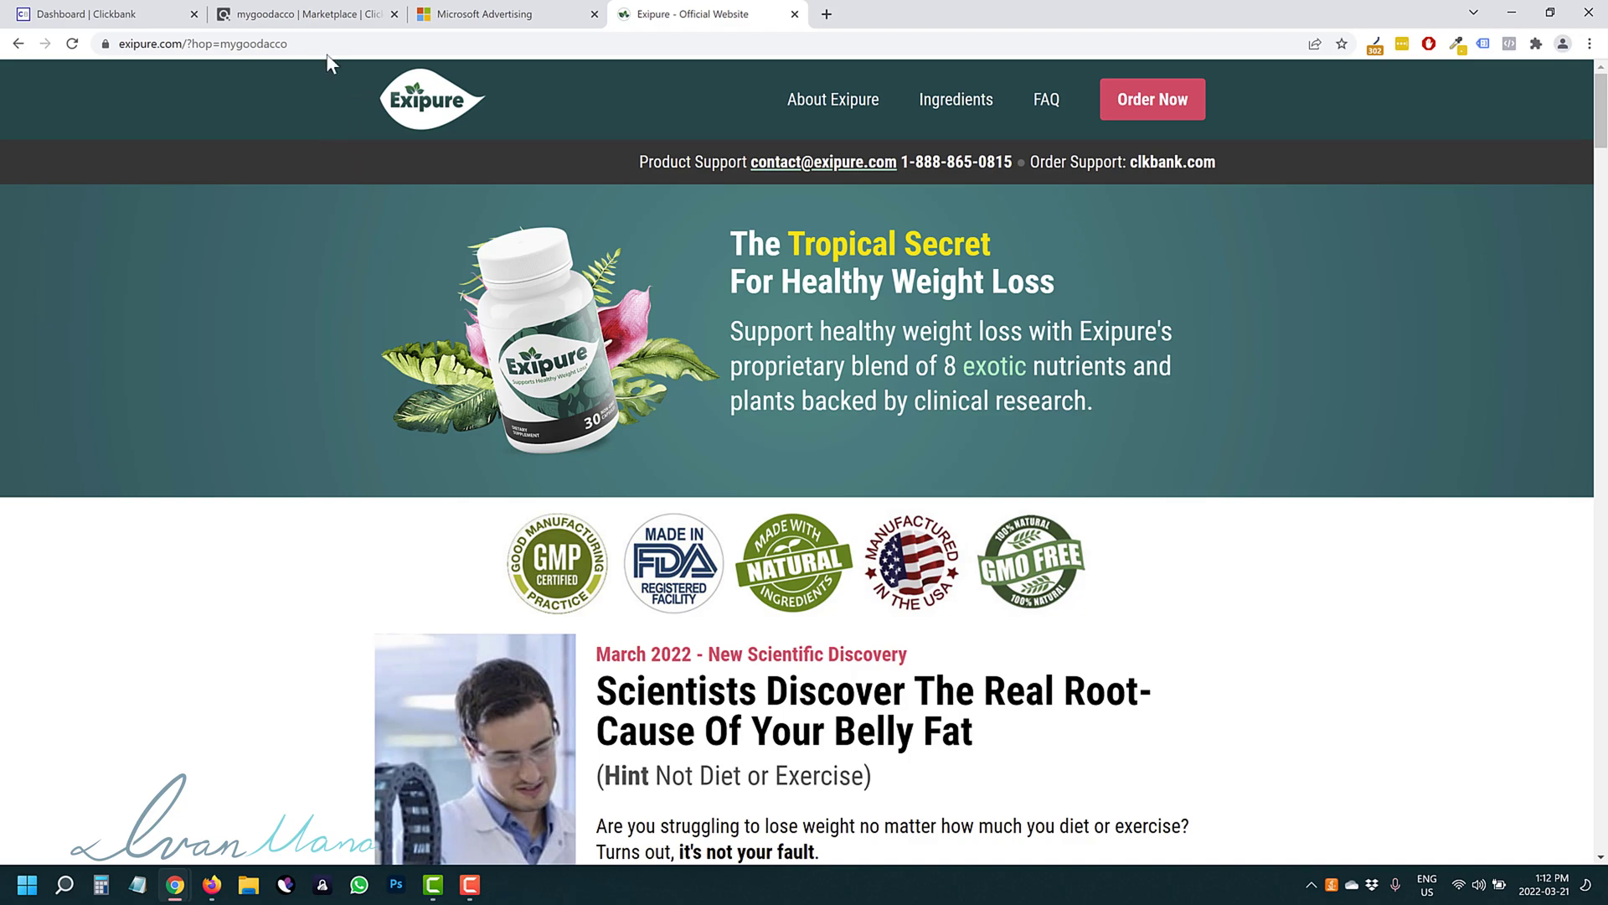
Step: Copy the Exipure landing page address, including its hop parameter, from the address bar
{"action": "left_click", "coordinate": [290, 43]}
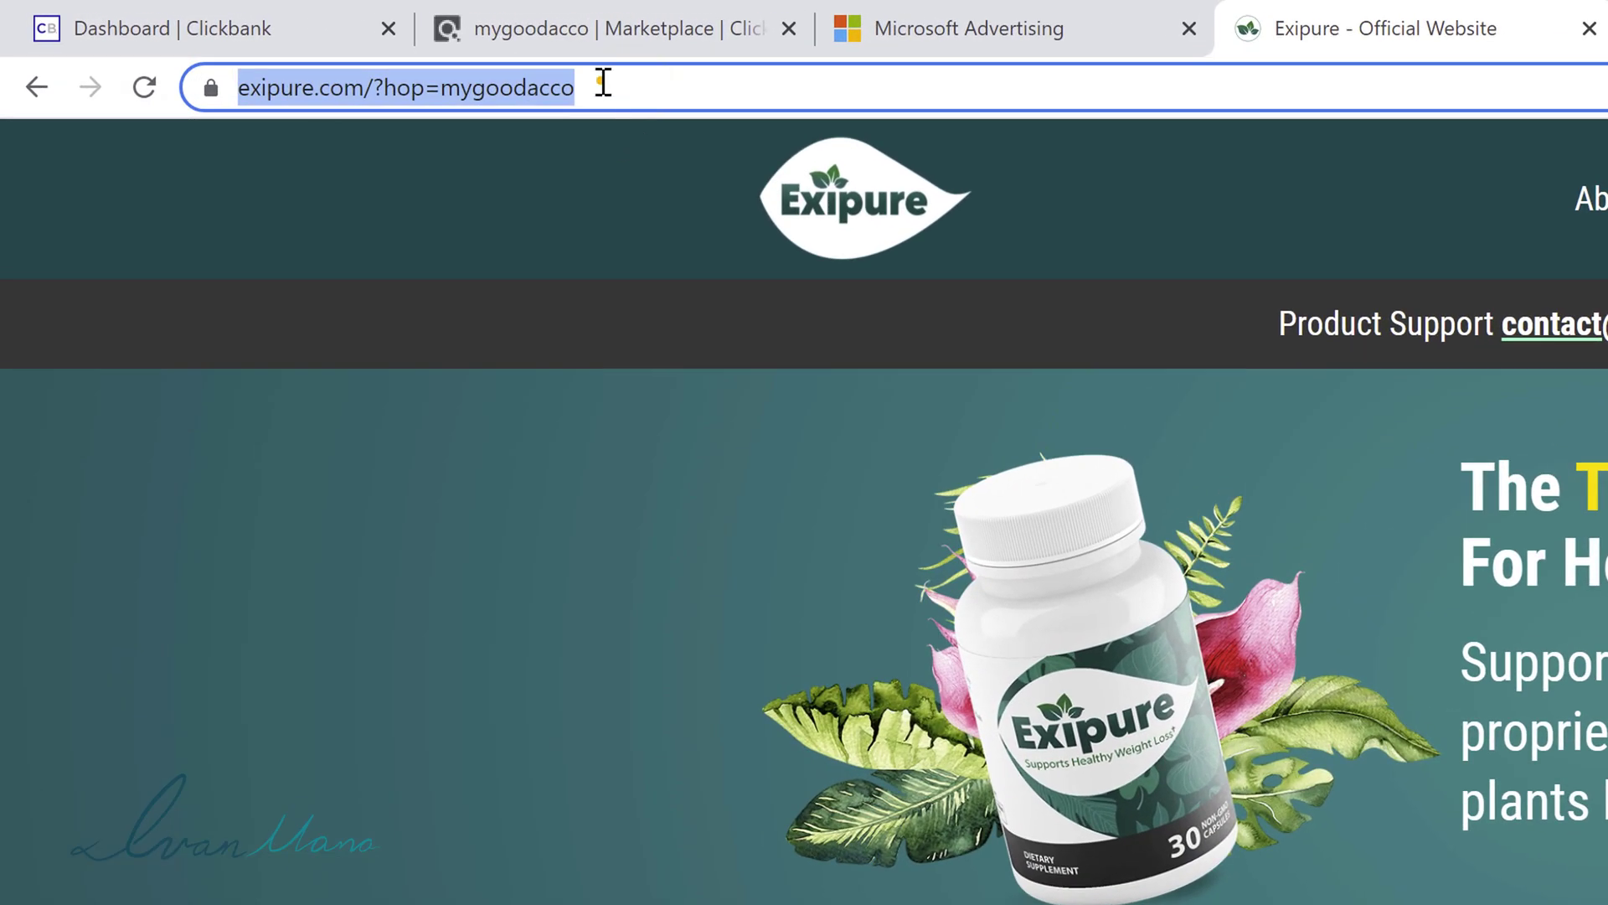
{"action": "left_click", "coordinate": [301, 40]}
{"action": "left_click_drag", "start_coordinate": [761, 89], "coordinate": [238, 89]}
{"action": "right_click", "coordinate": [467, 87]}
{"action": "left_click", "coordinate": [578, 272]}
Step: Replace the ad's Final URL with the pasted Exipure landing page address
{"action": "left_click", "coordinate": [1005, 16]}
{"action": "triple_click", "coordinate": [1087, 639]}
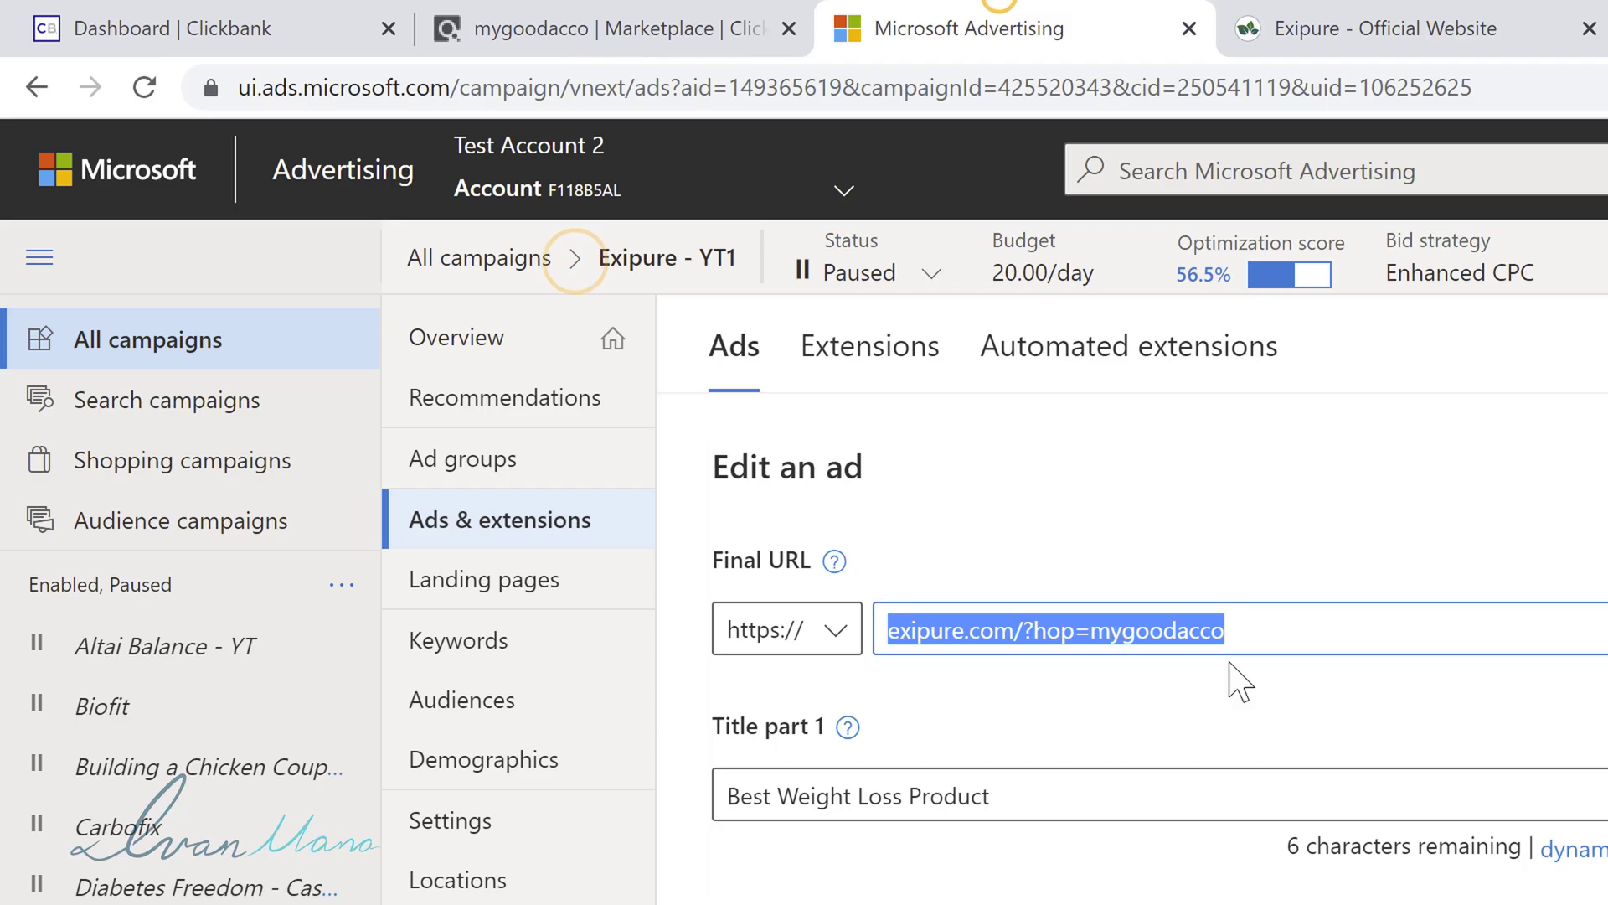
{"action": "triple_click", "coordinate": [1310, 636]}
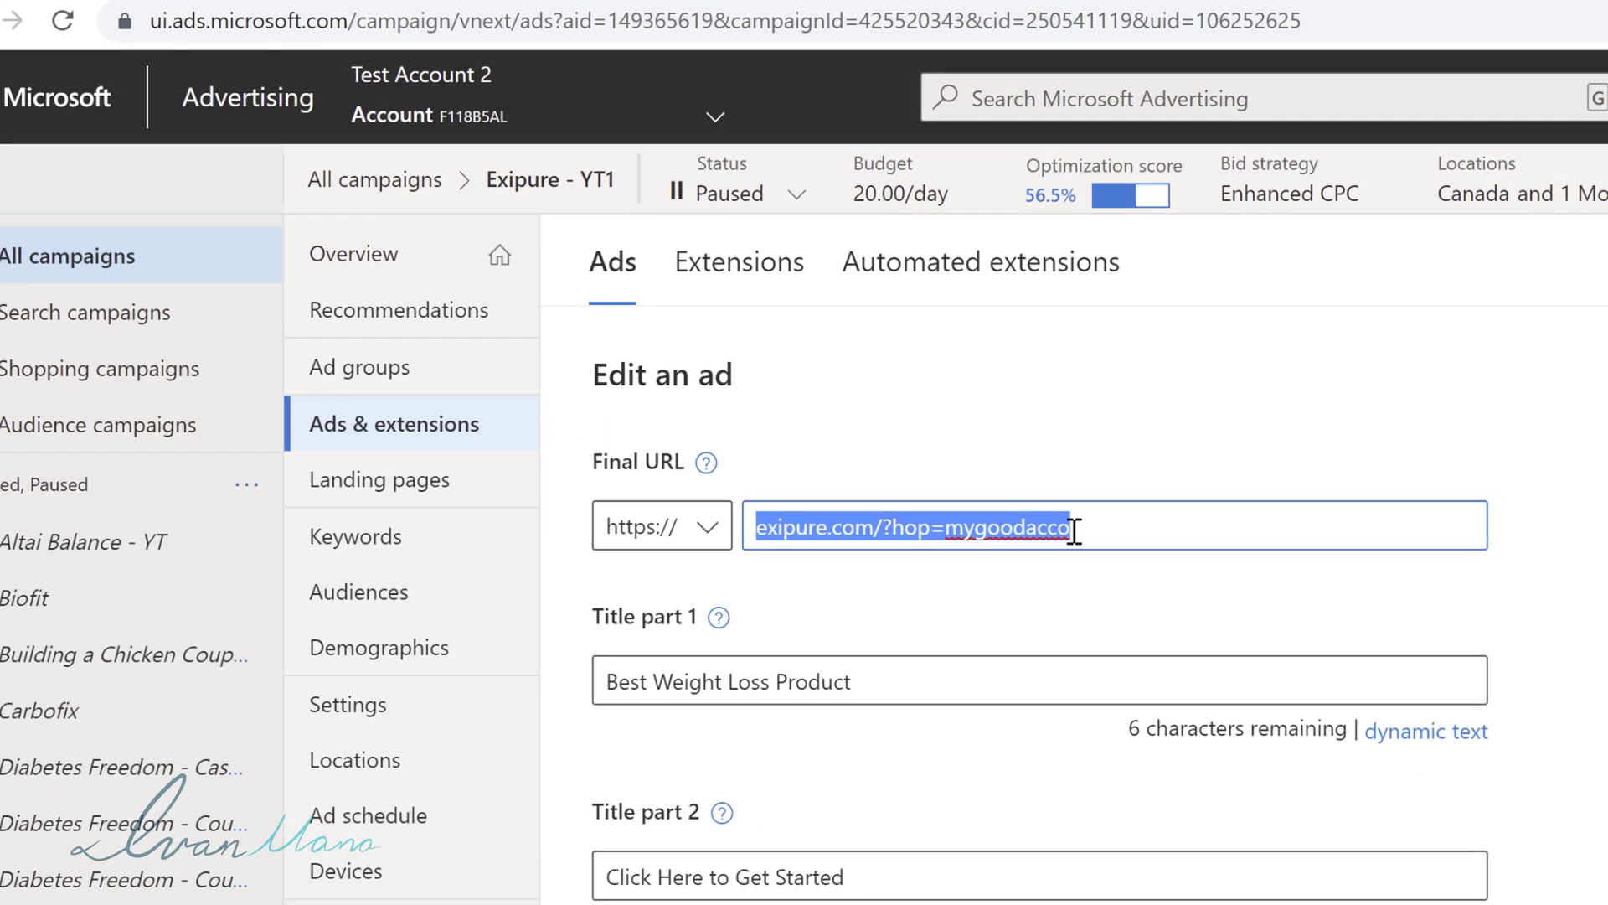
{"action": "key", "text": "BackSpace"}
{"action": "right_click", "coordinate": [1049, 521]}
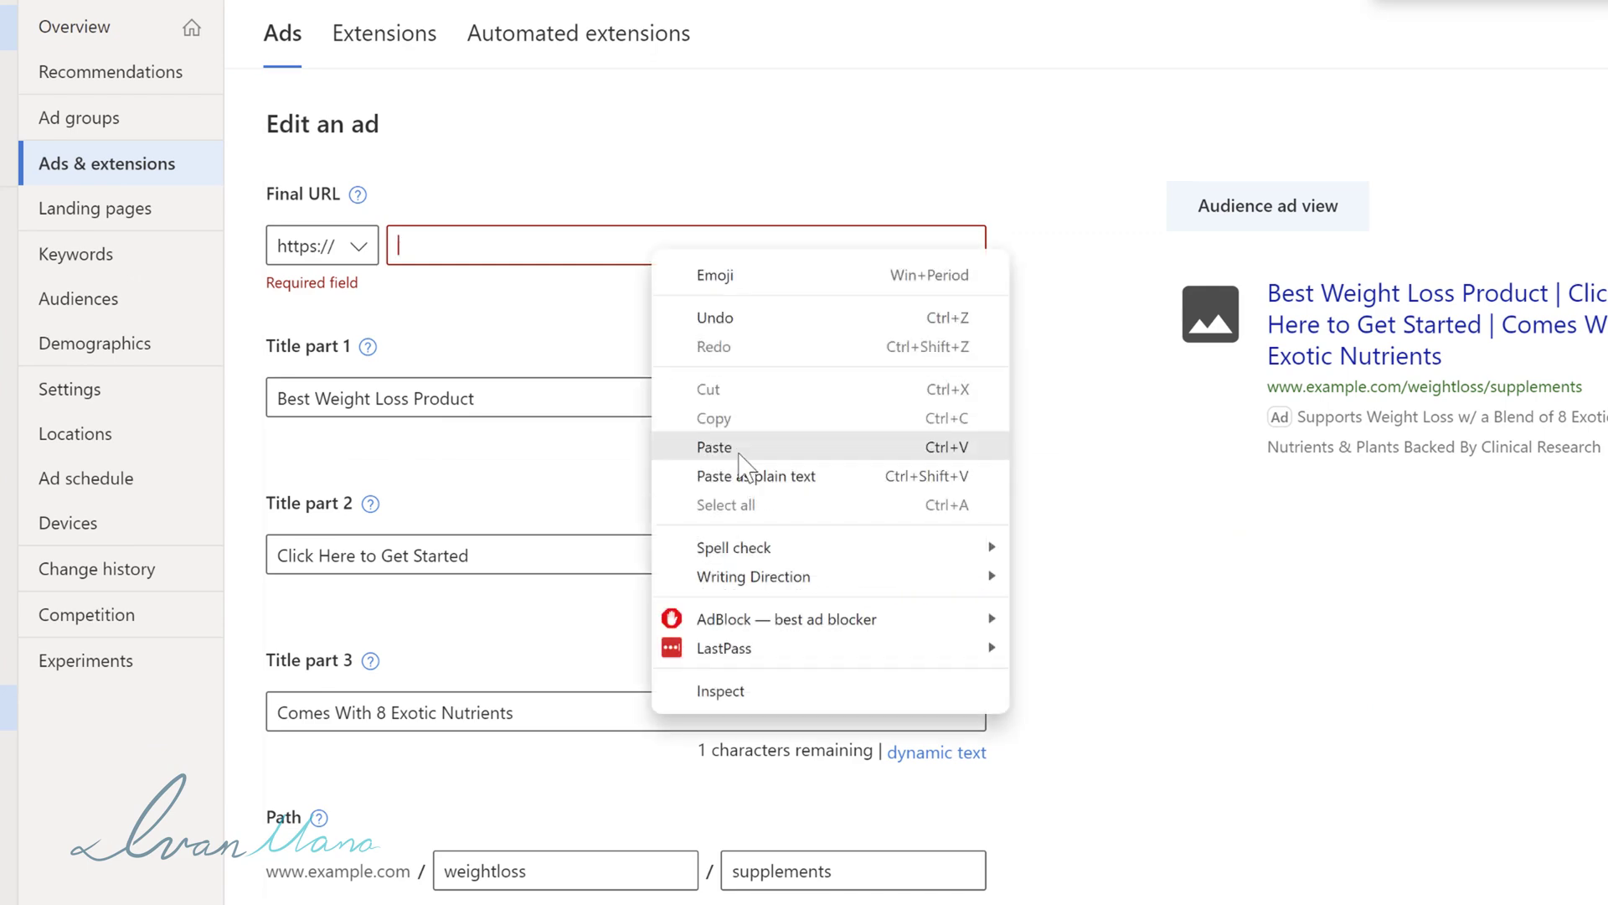
{"action": "left_click", "coordinate": [1179, 782]}
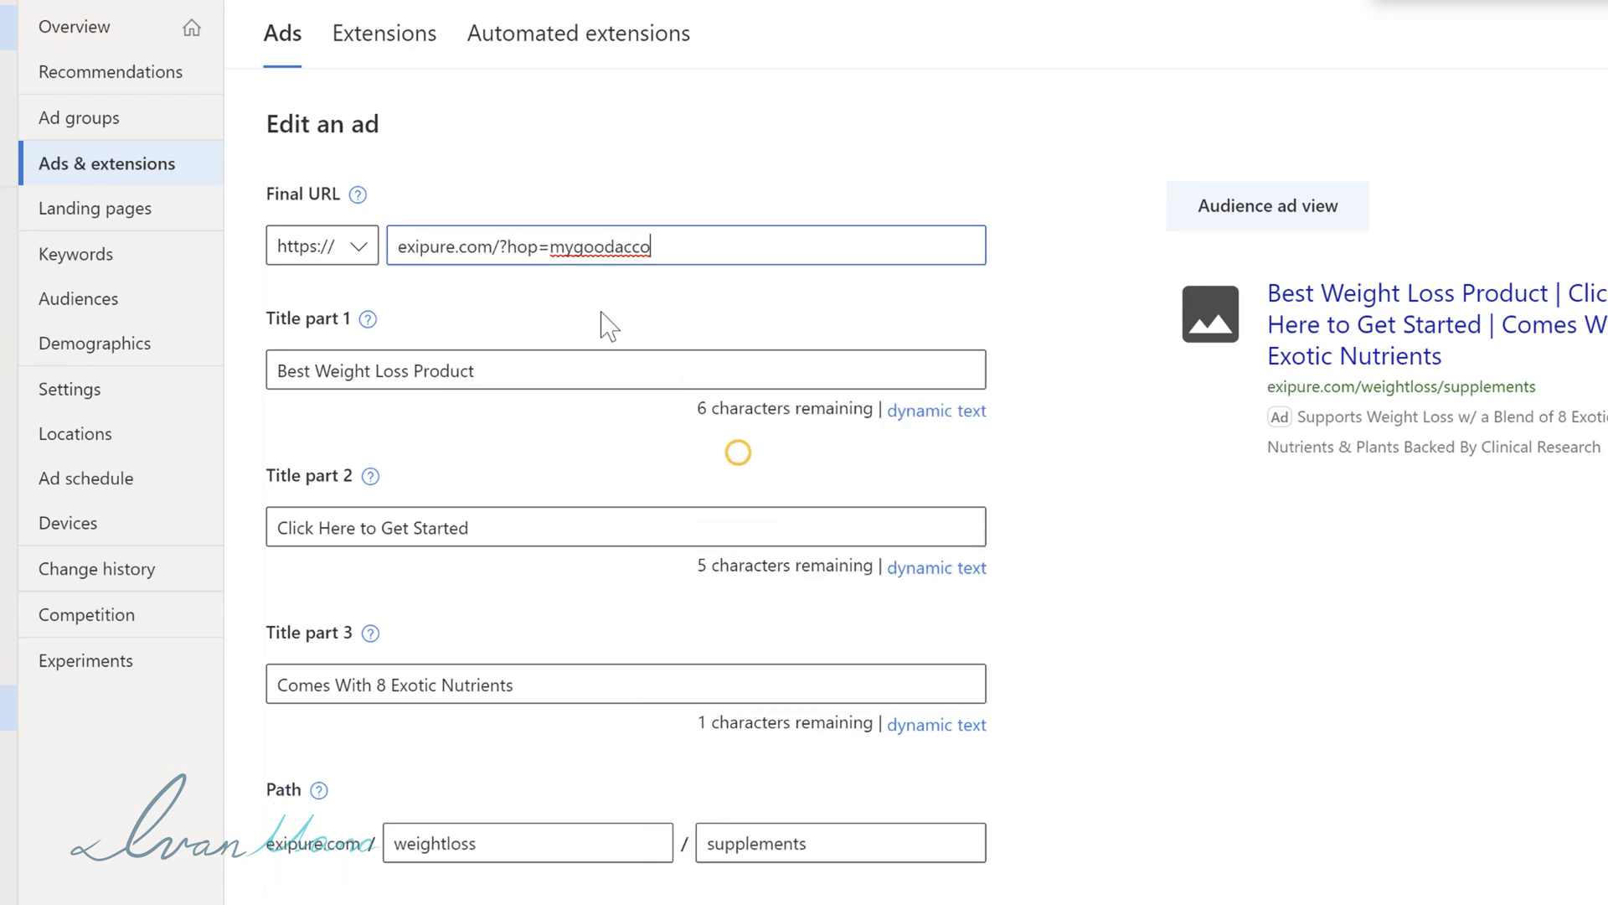
{"action": "left_click_drag", "start_coordinate": [683, 240], "coordinate": [388, 248]}
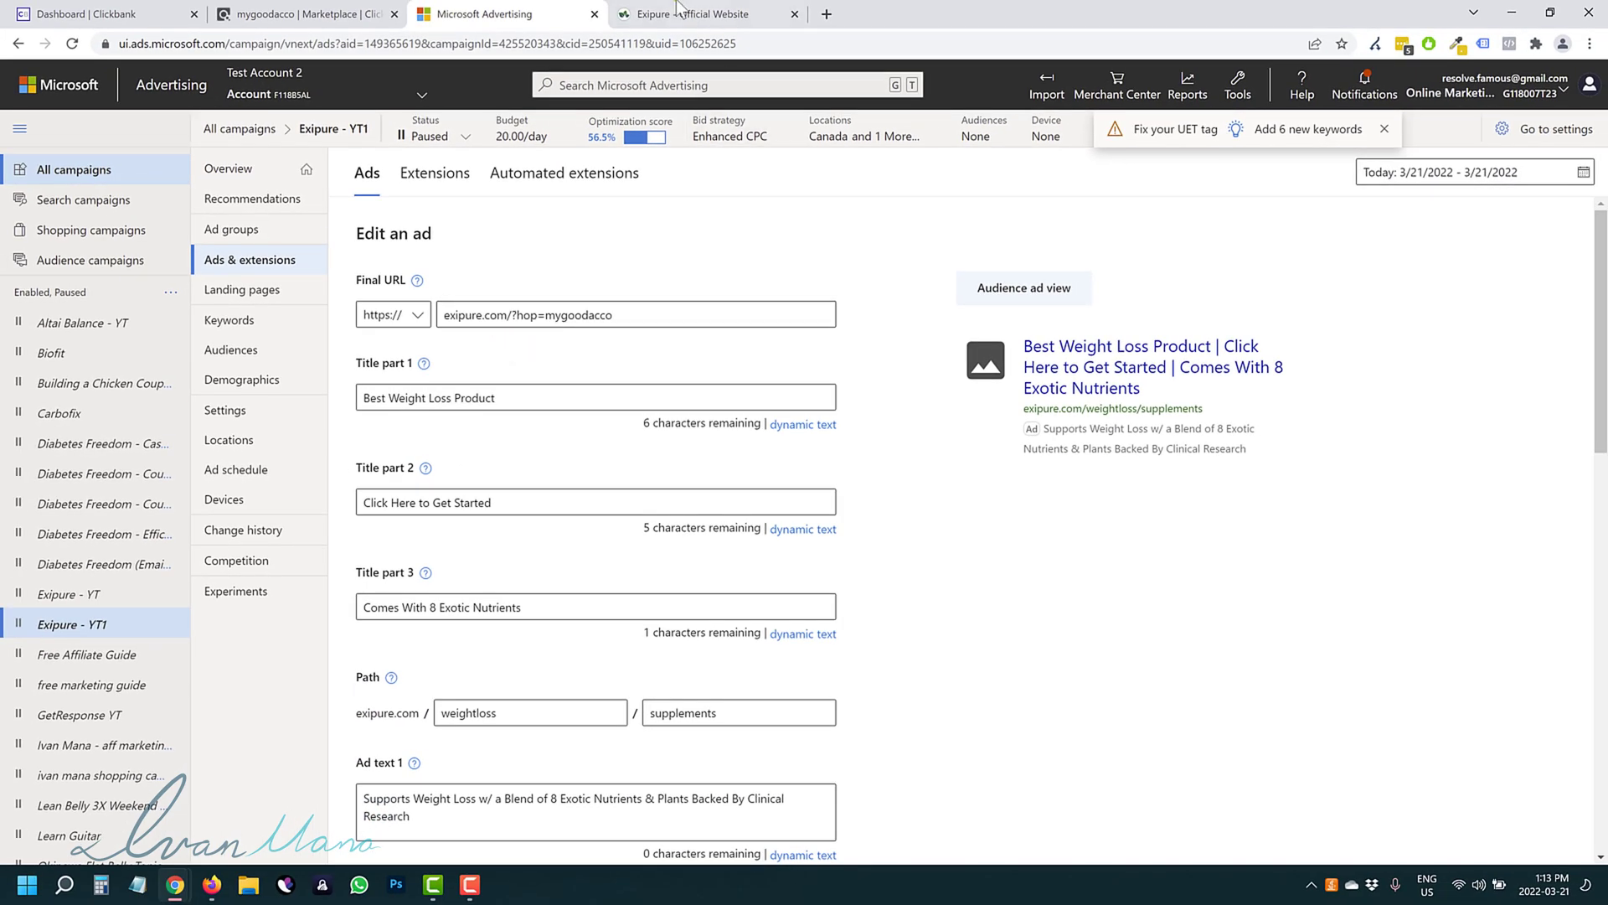
Step: Compare the Final URL against the Exipure tab's address and reselect the Final URL text
{"action": "key", "text": "ctrl+Tab"}
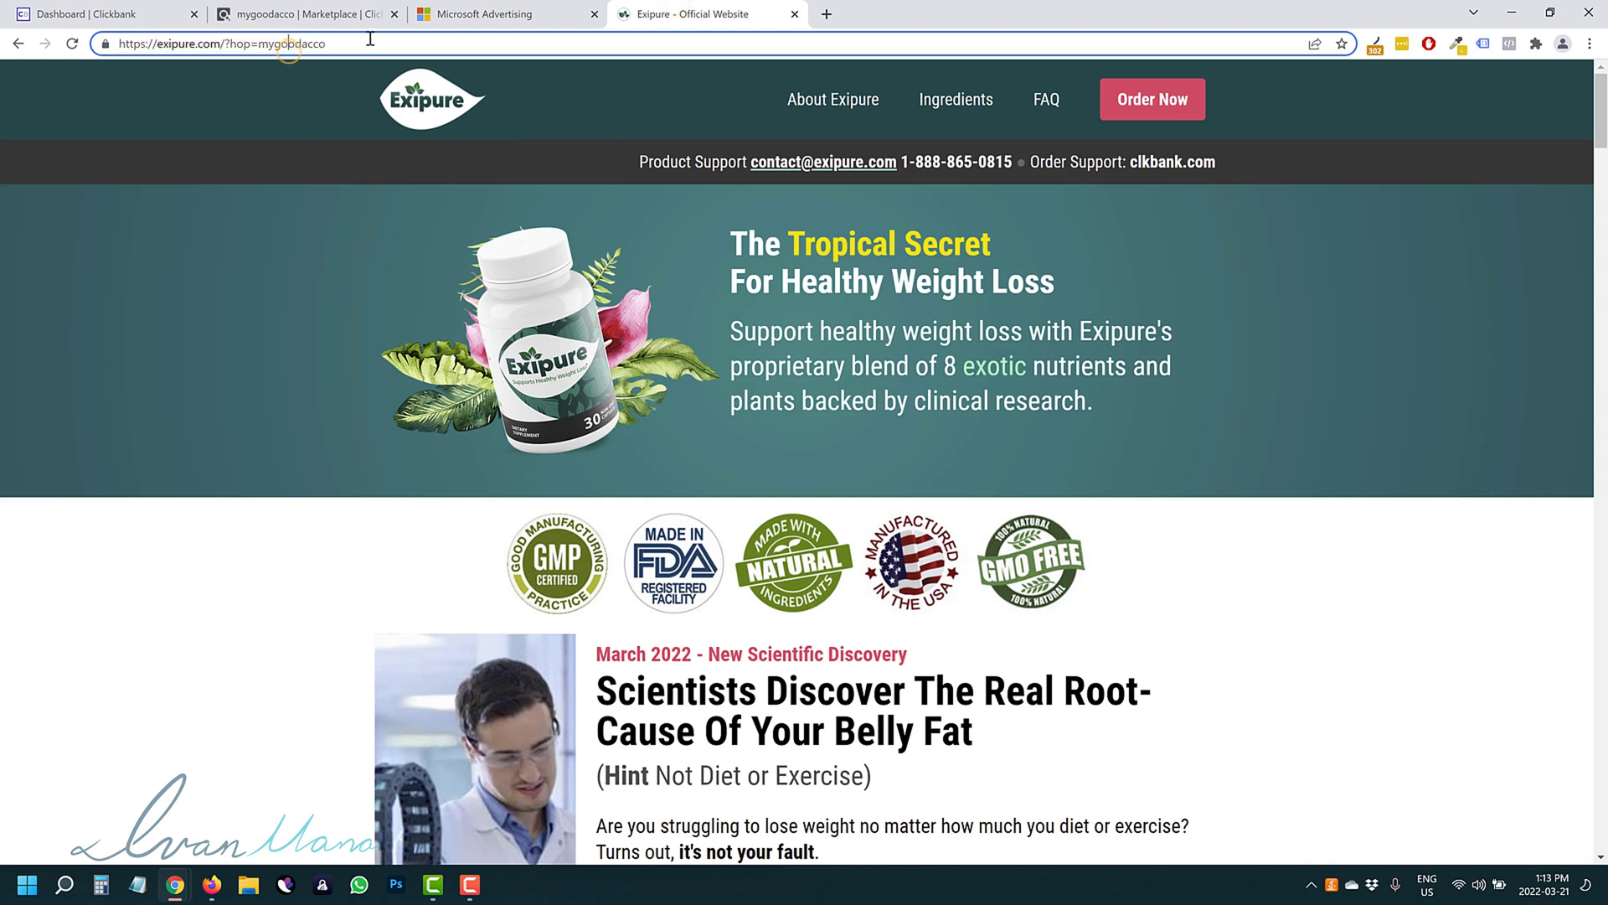
{"action": "left_click", "coordinate": [221, 79]}
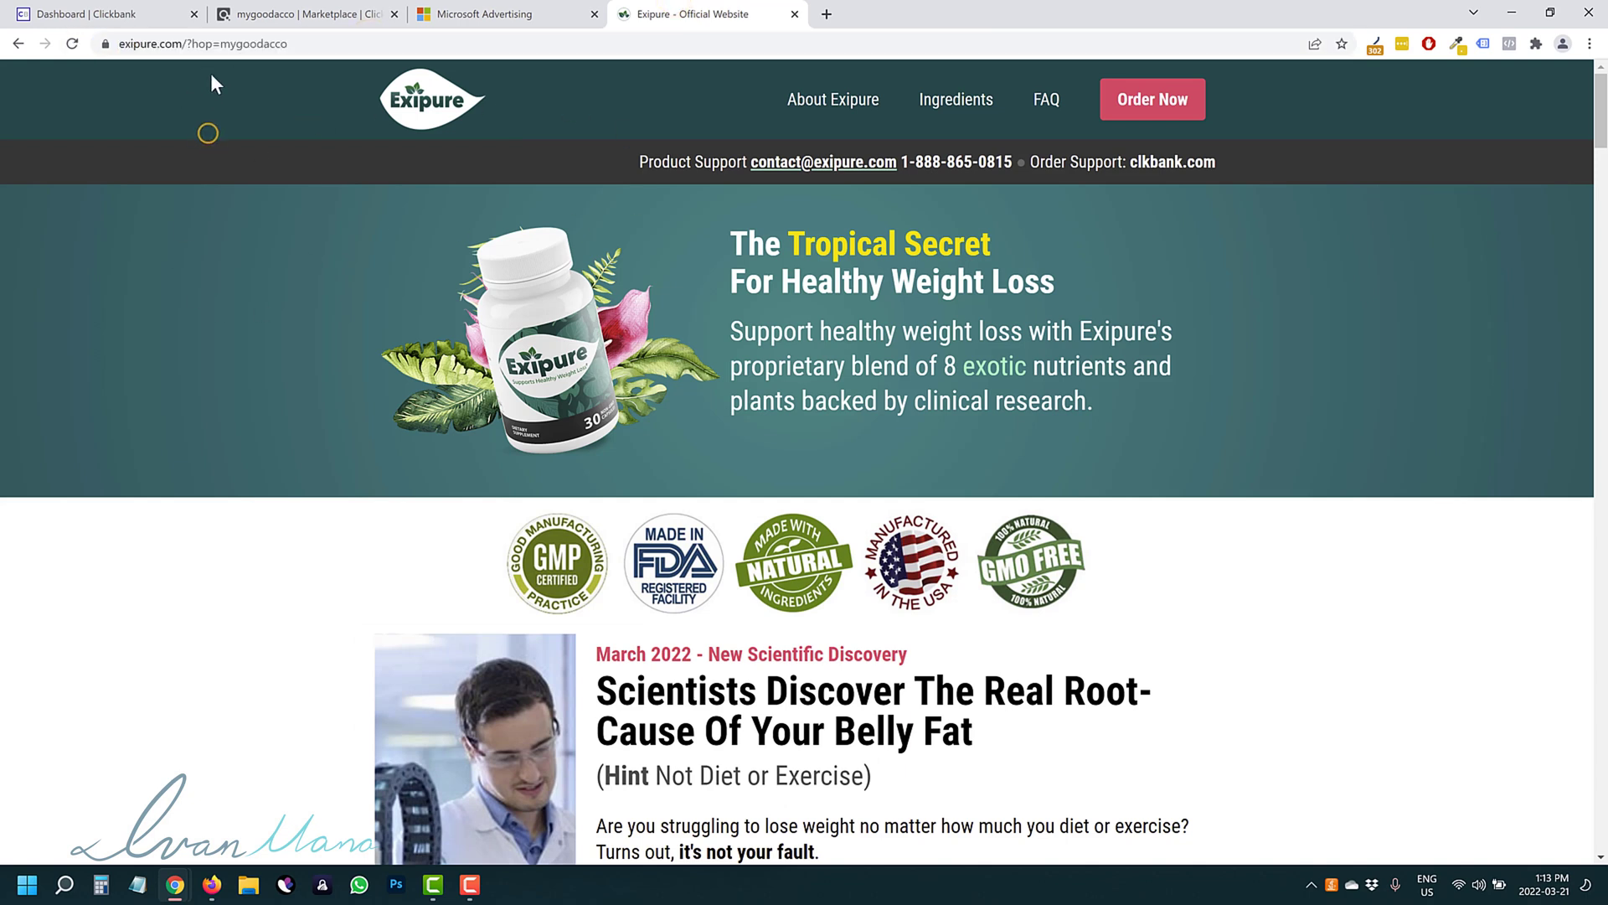
{"action": "left_click_drag", "start_coordinate": [293, 44], "coordinate": [119, 44]}
{"action": "left_click", "coordinate": [484, 13]}
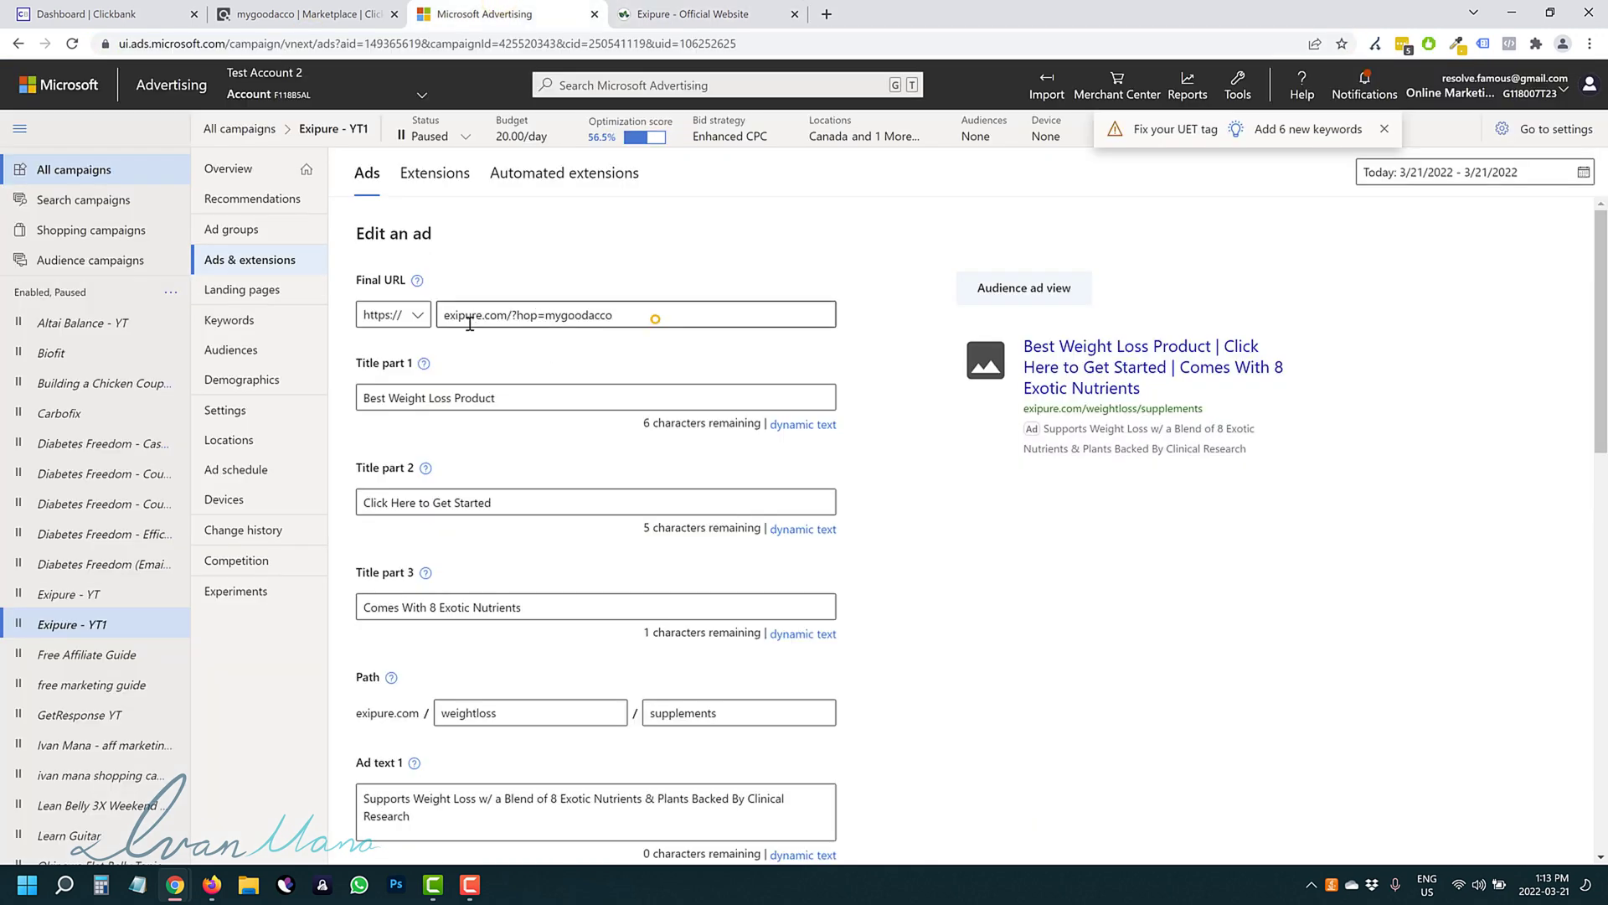
{"action": "left_click_drag", "start_coordinate": [657, 325], "coordinate": [437, 316]}
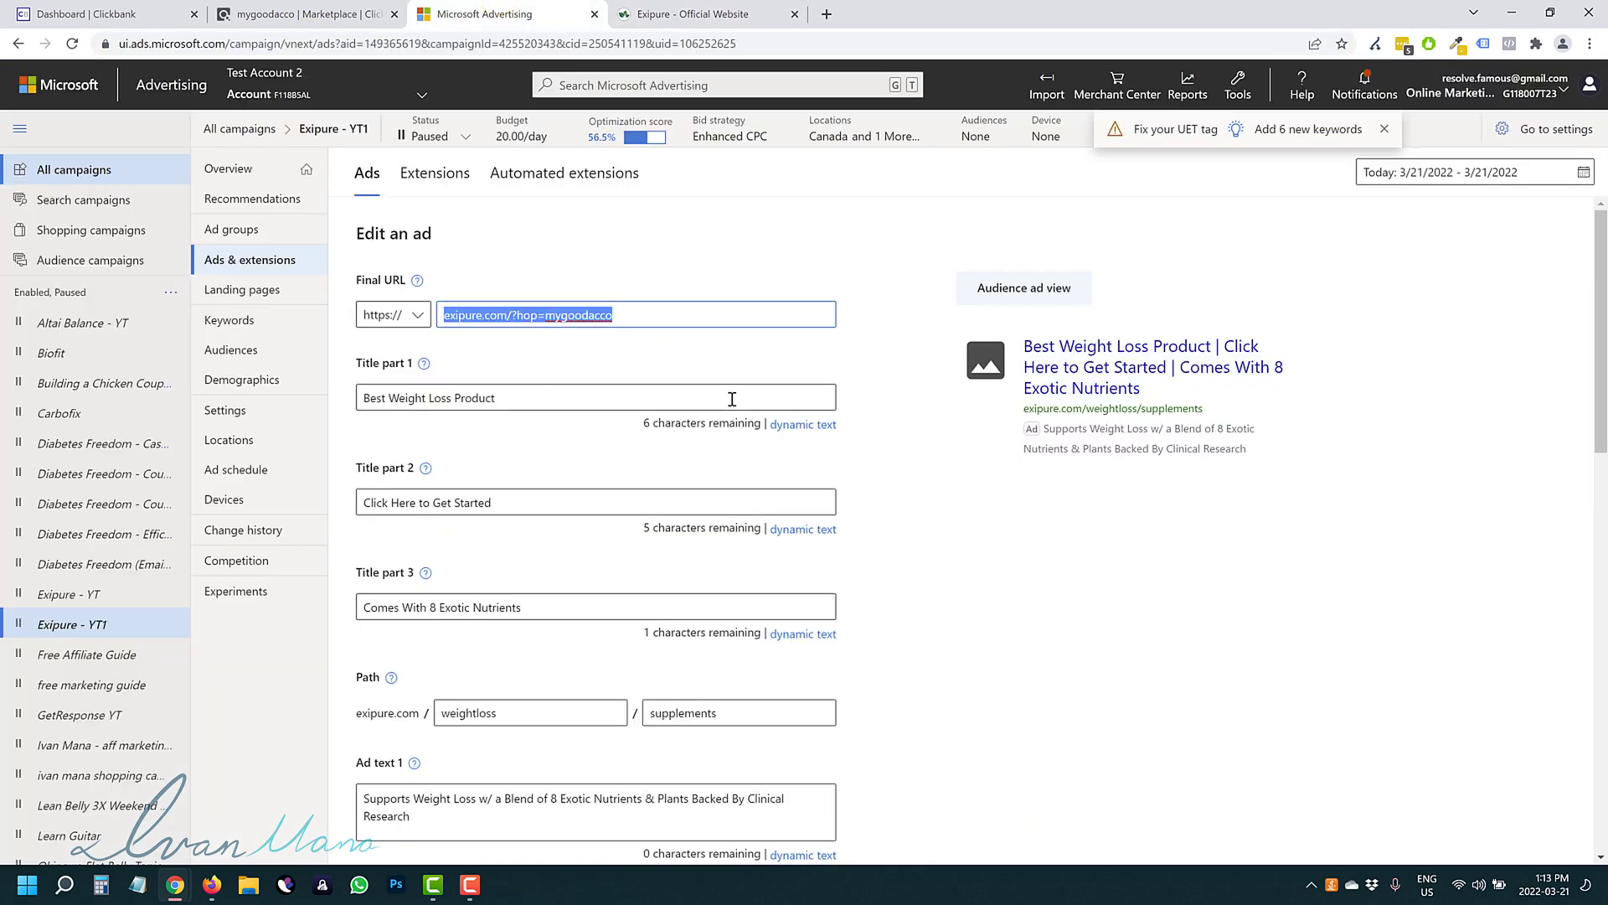
Step: Expand Ad URL options and put the cursor in the empty Tracking template field
{"action": "scroll", "coordinate": [733, 402], "scroll_direction": "down", "scroll_amount": 7}
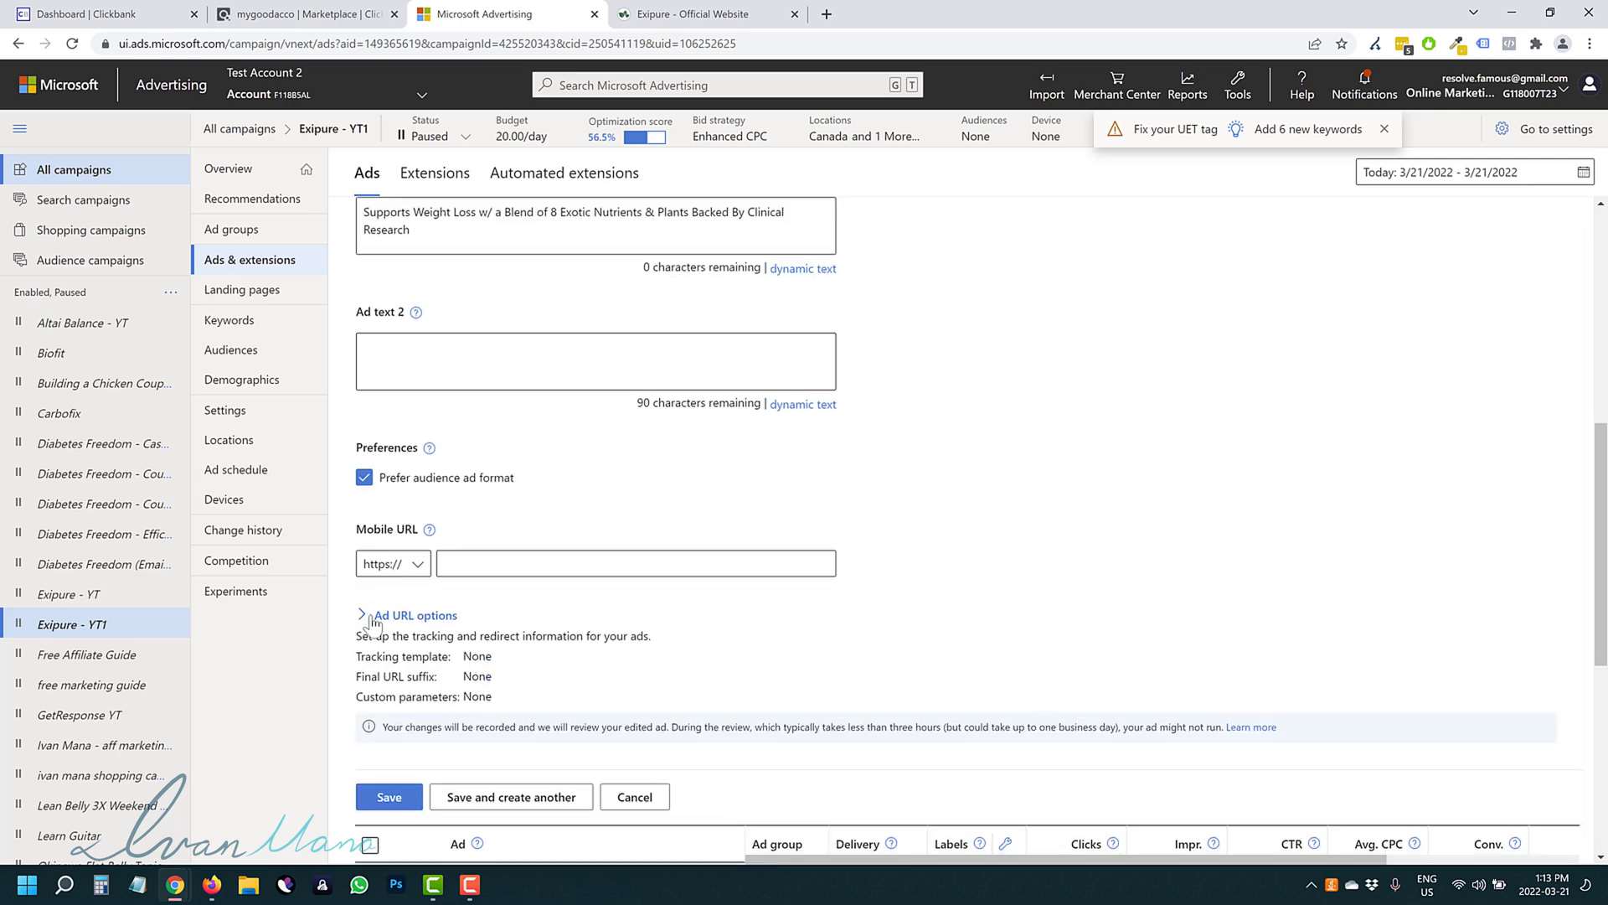
{"action": "left_click", "coordinate": [426, 616]}
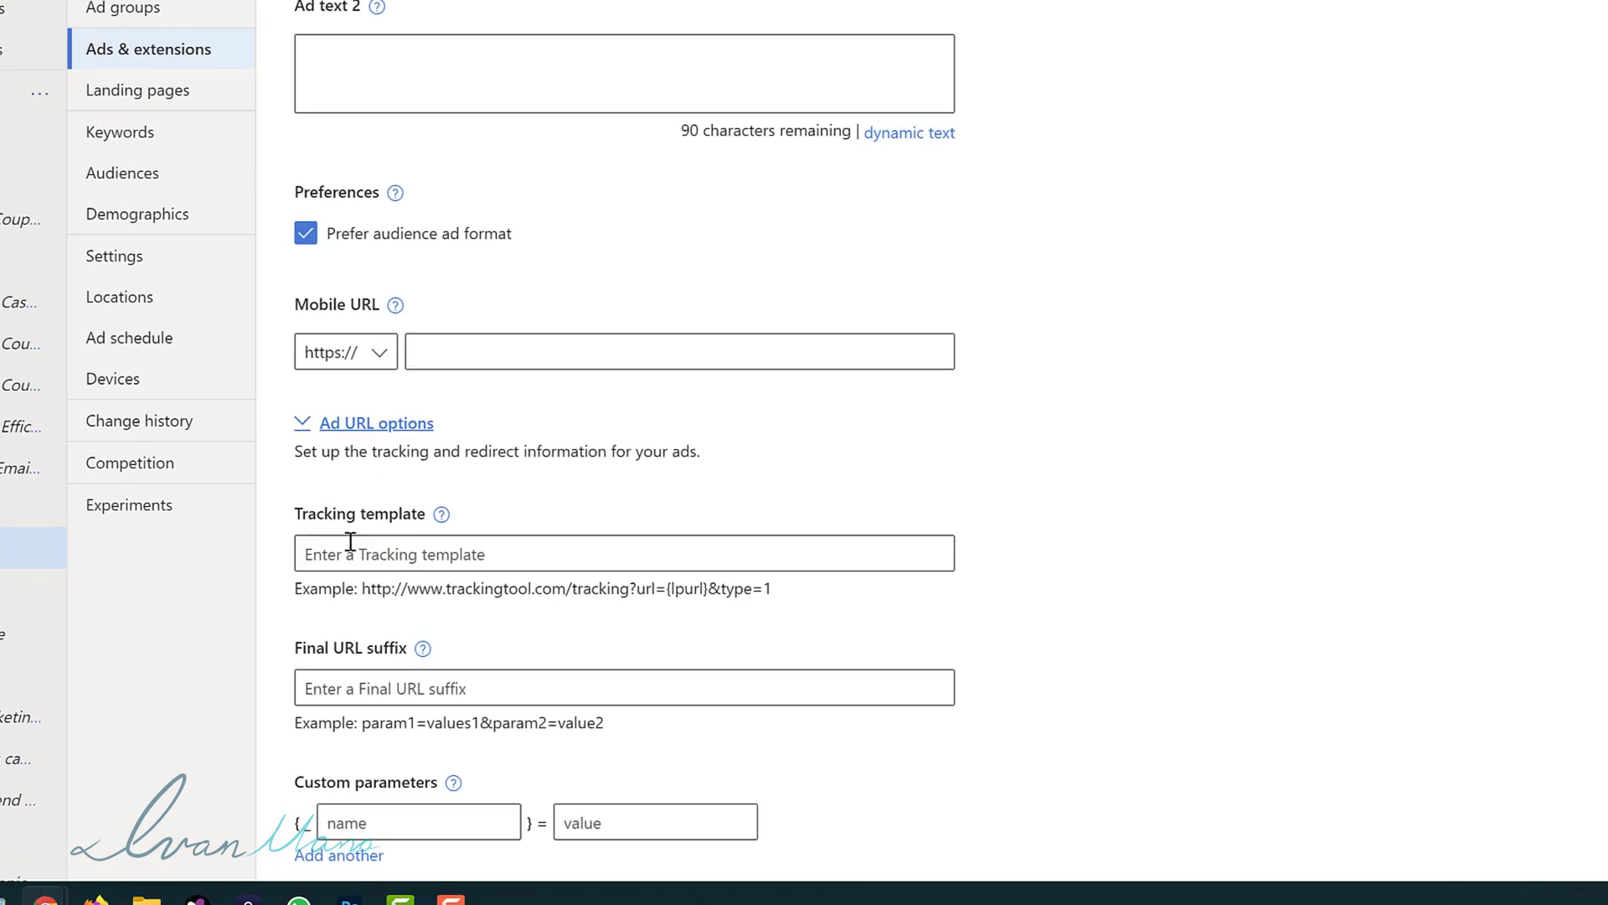
{"action": "left_click", "coordinate": [361, 710]}
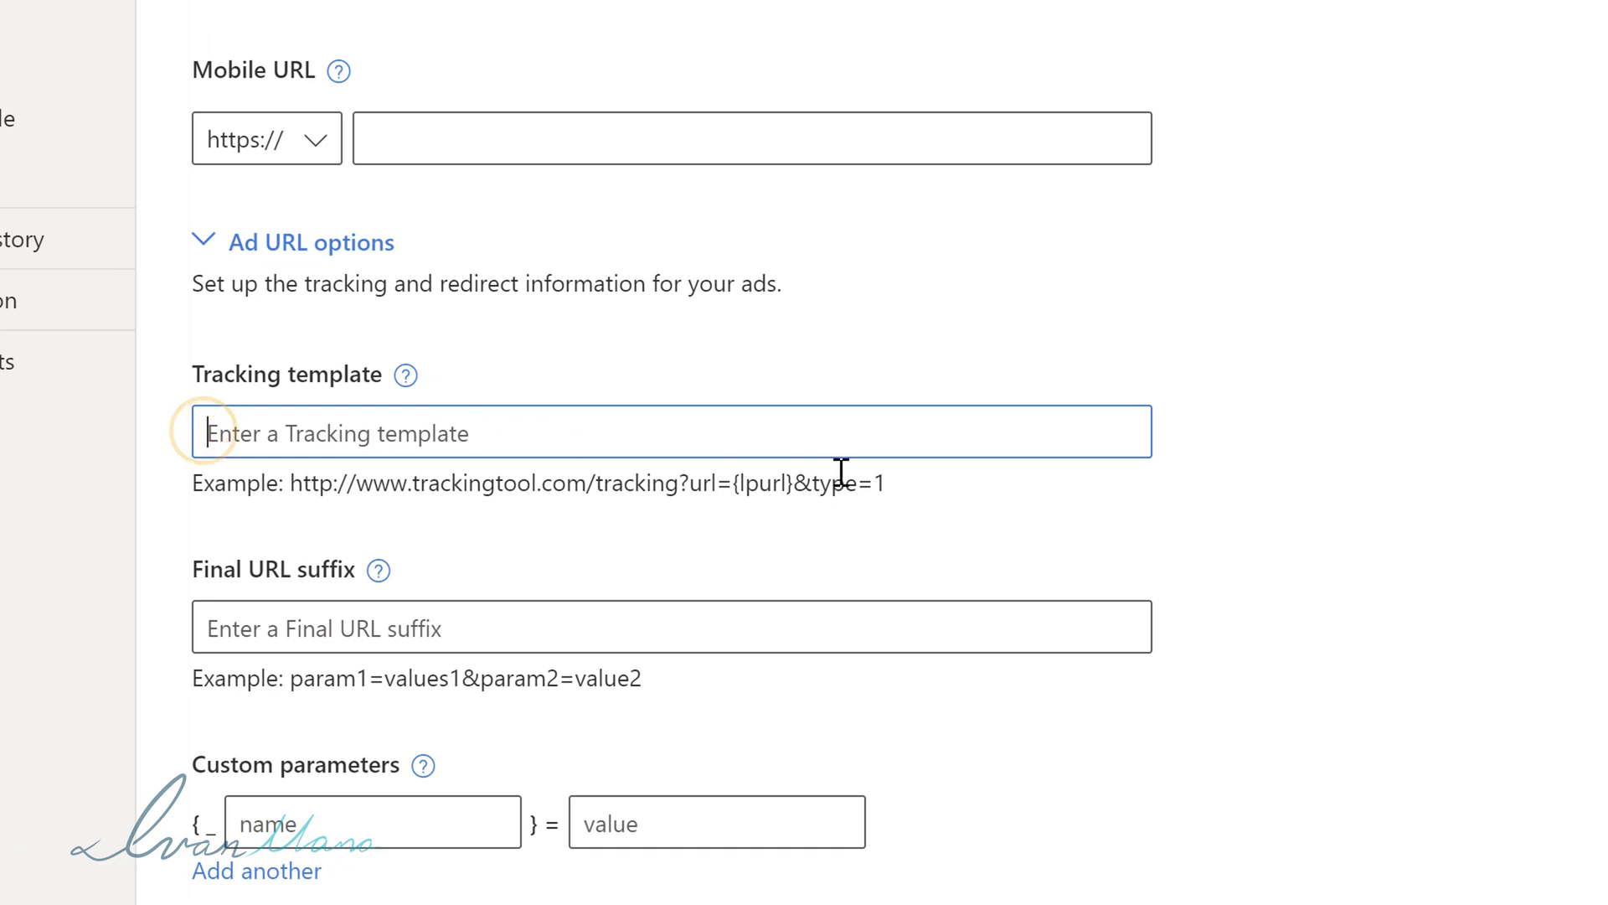
{"action": "left_click", "coordinate": [414, 433]}
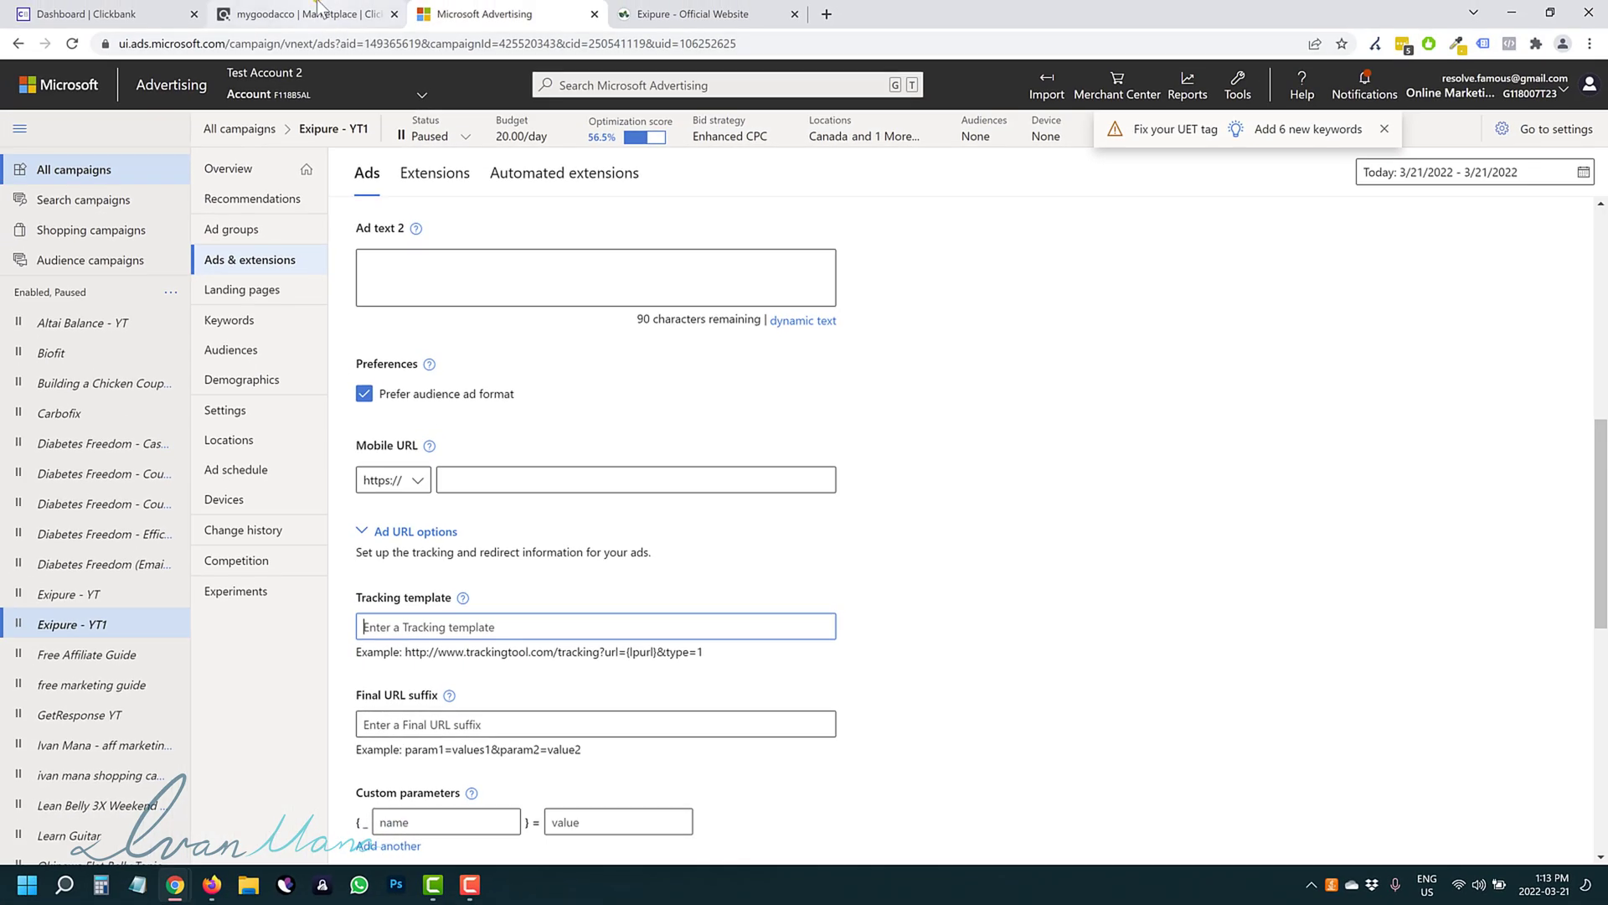
Step: Paste the ClickBank HopLink from the HopLink Generator into the Tracking template field
{"action": "left_click", "coordinate": [310, 2]}
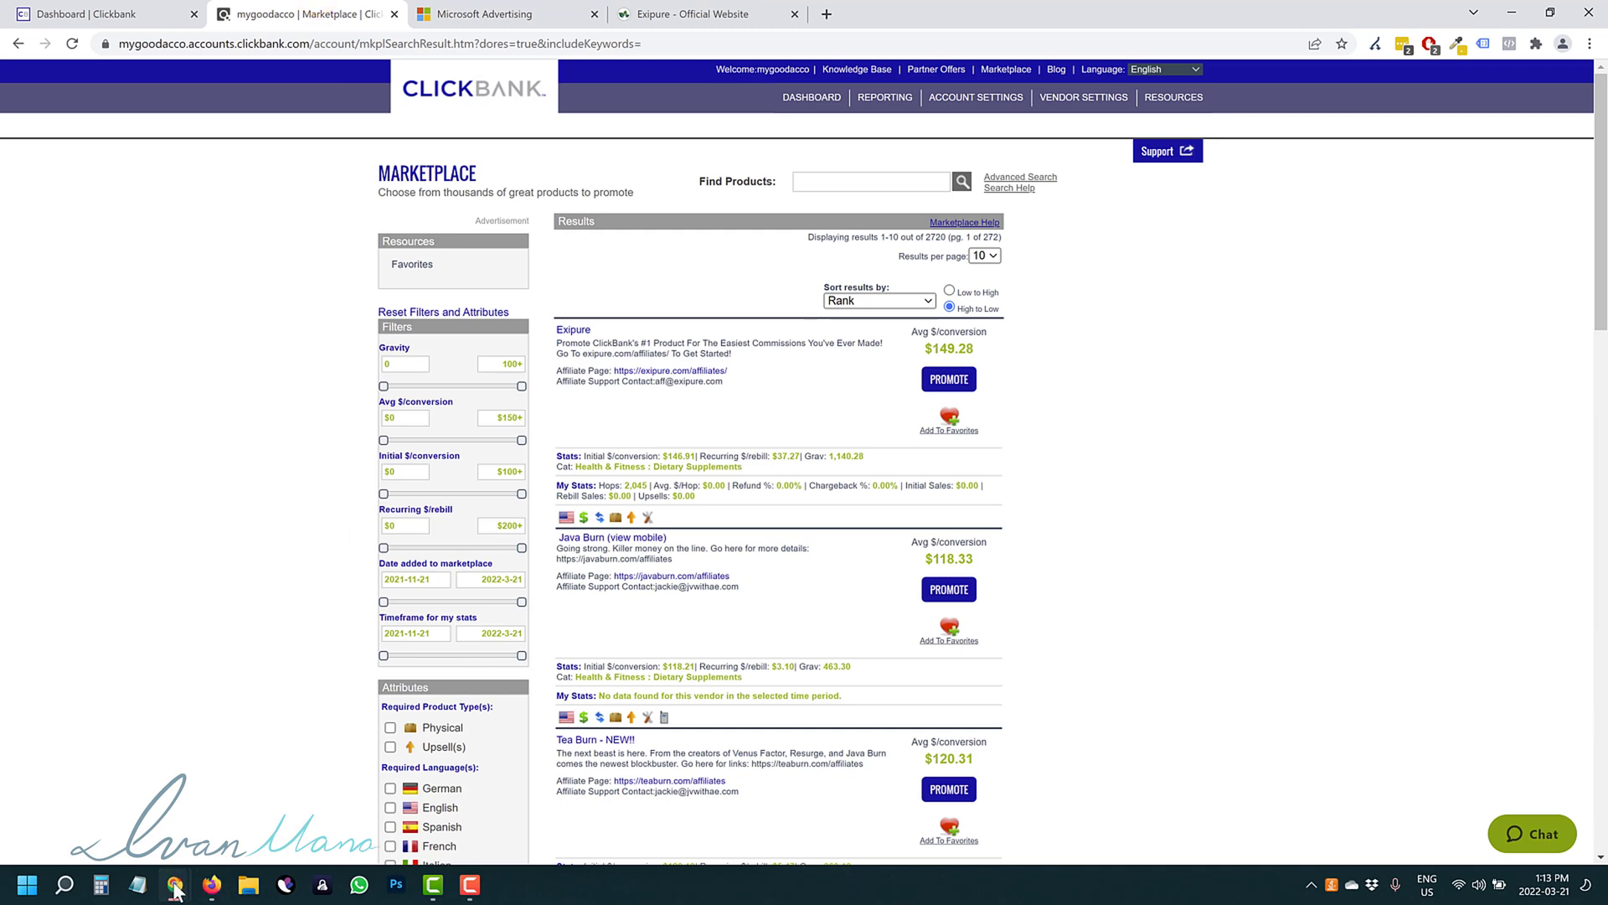
{"action": "mouse_move", "coordinate": [175, 884]}
{"action": "left_click", "coordinate": [254, 811]}
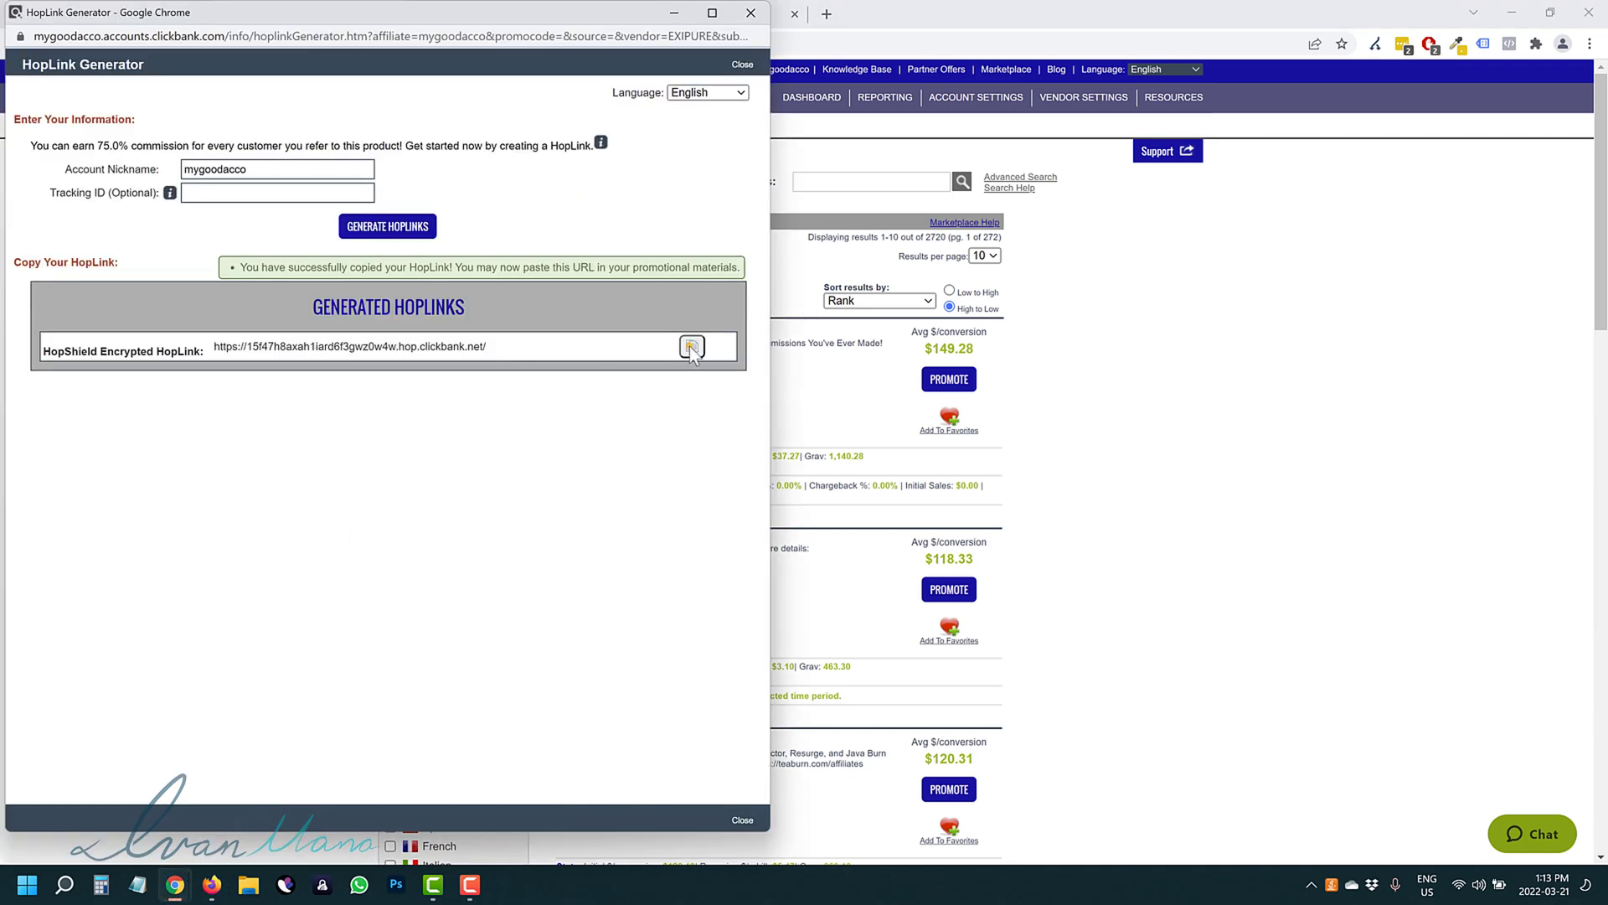
{"action": "left_click", "coordinate": [1070, 345]}
{"action": "left_click", "coordinate": [501, 9]}
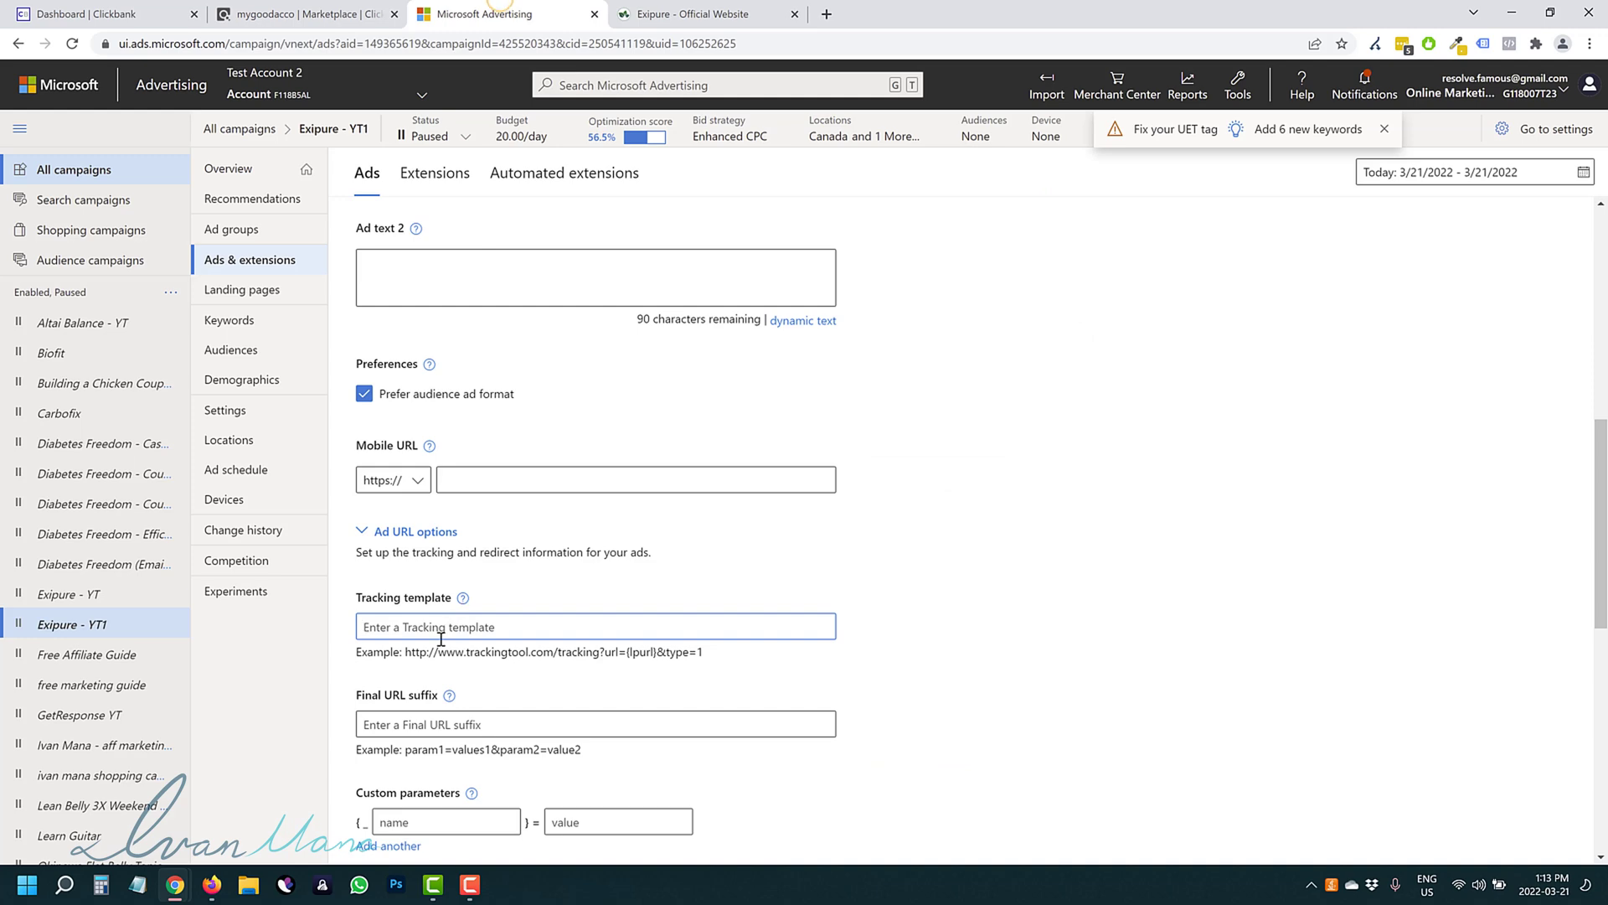
{"action": "right_click", "coordinate": [437, 627]}
{"action": "left_click", "coordinate": [482, 449]}
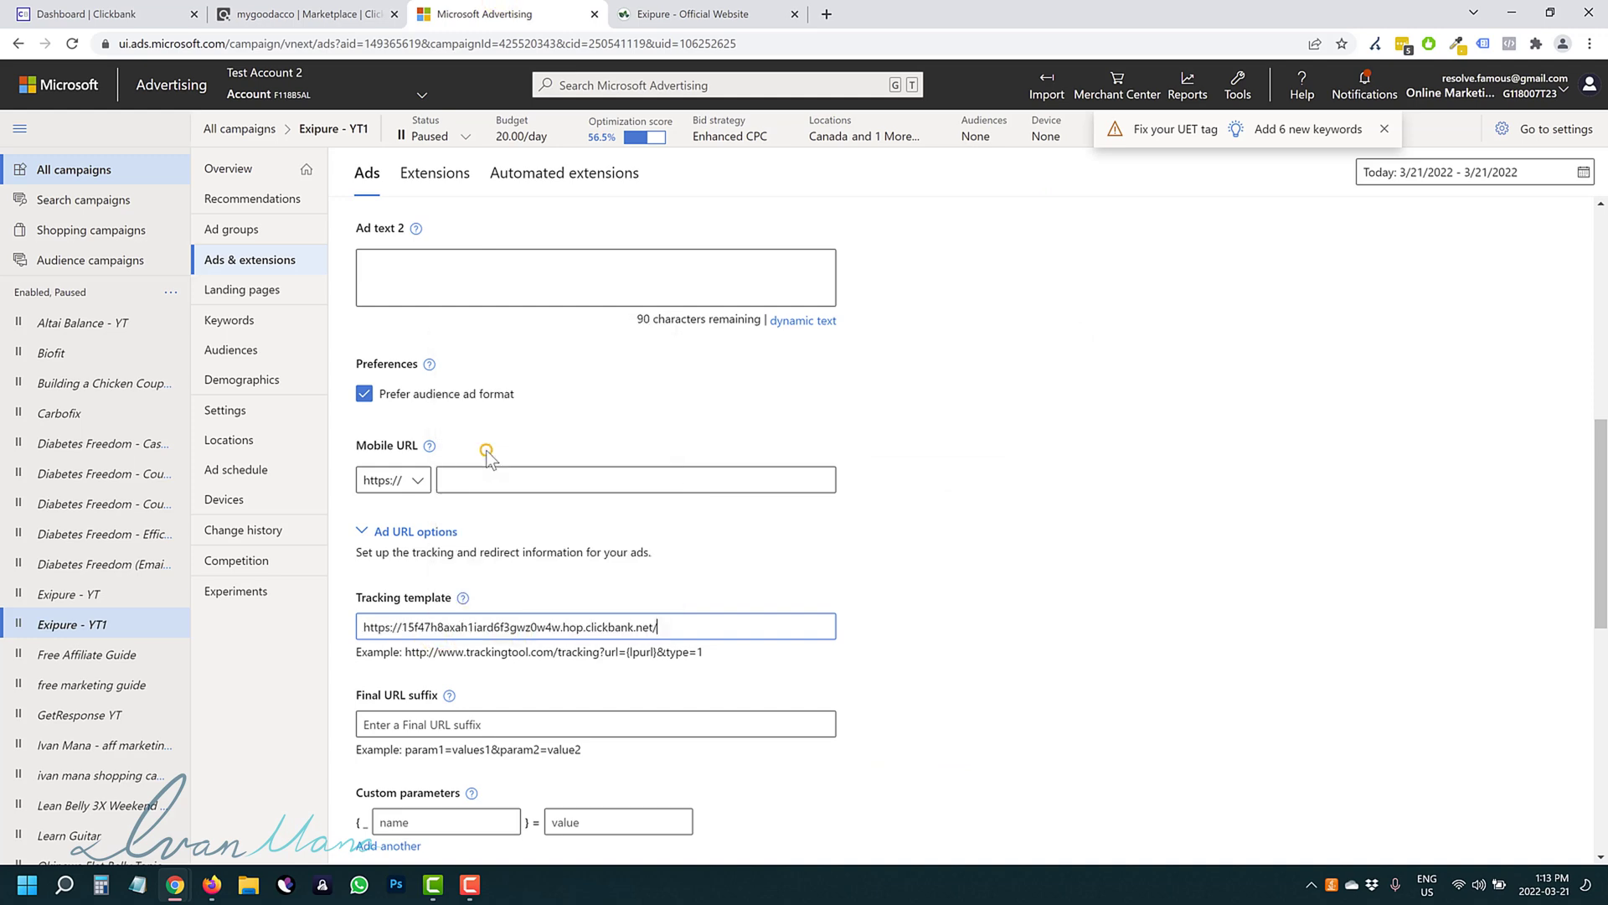
Step: Test the tracking template and landing page, then save the ad
{"action": "scroll", "coordinate": [519, 670], "scroll_direction": "down", "scroll_amount": 3}
{"action": "scroll", "coordinate": [473, 686], "scroll_direction": "down", "scroll_amount": 1}
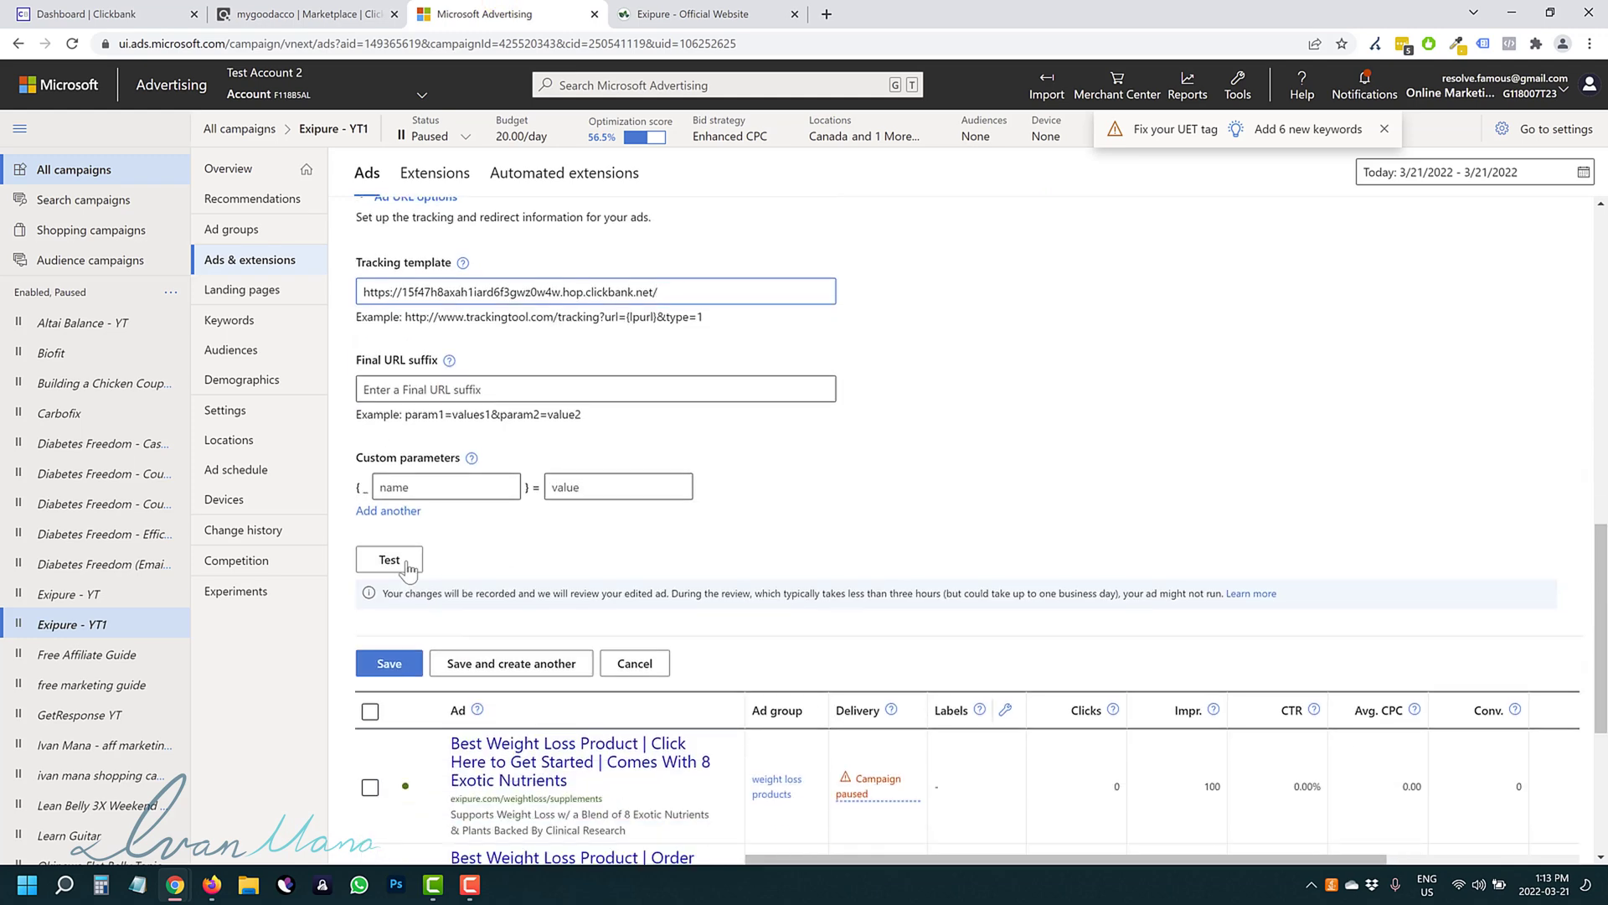
{"action": "left_click", "coordinate": [390, 560]}
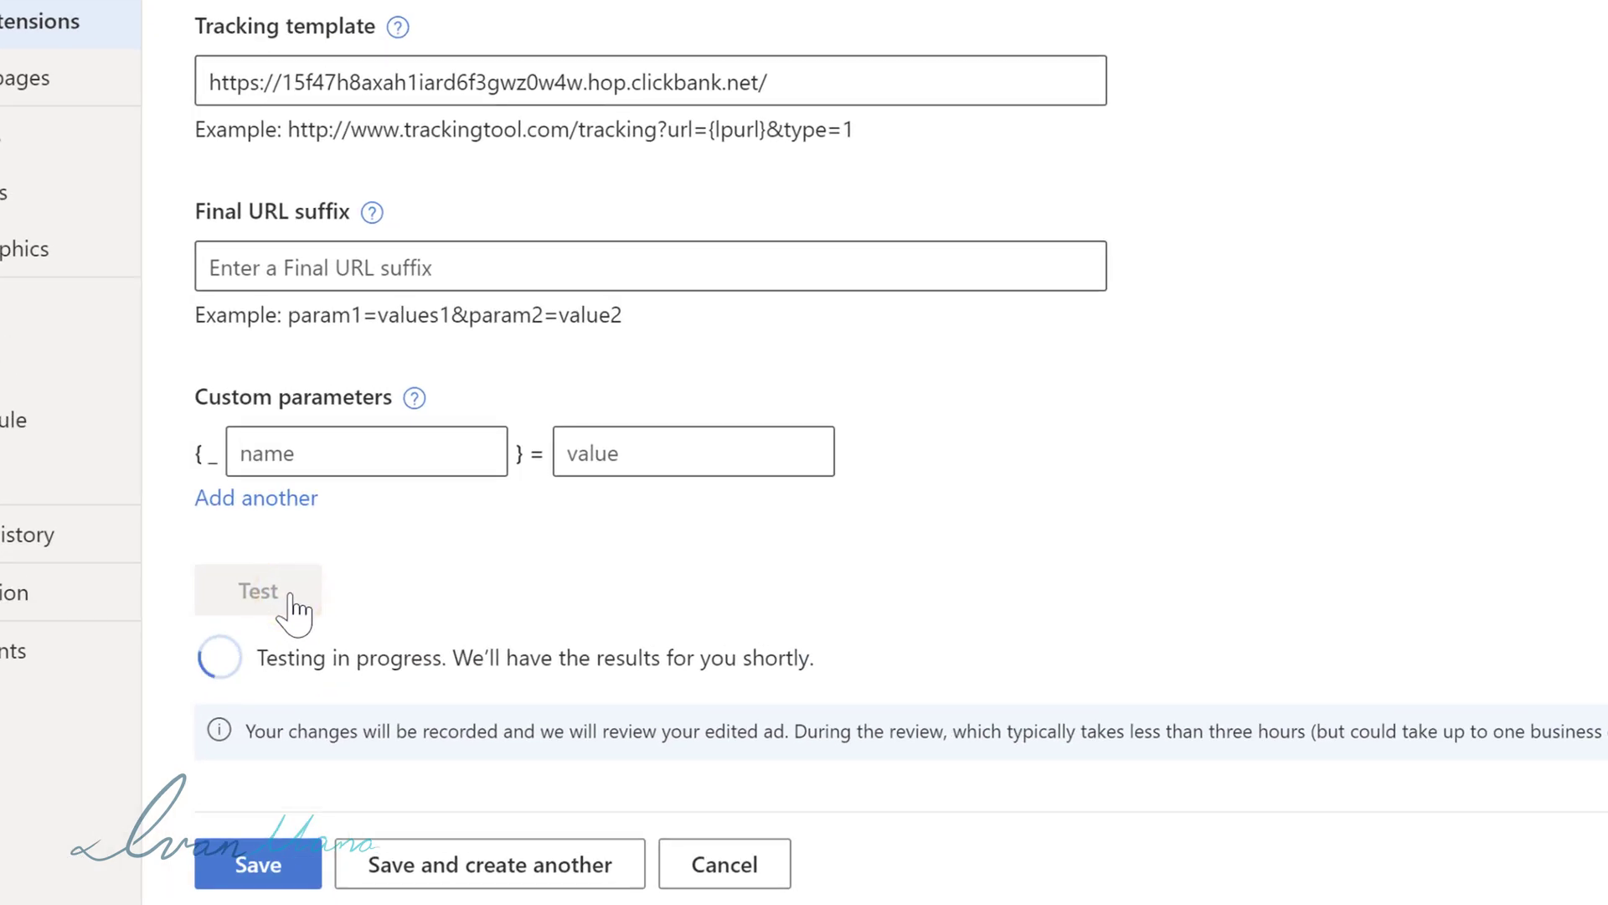
{"action": "mouse_move", "coordinate": [339, 654]}
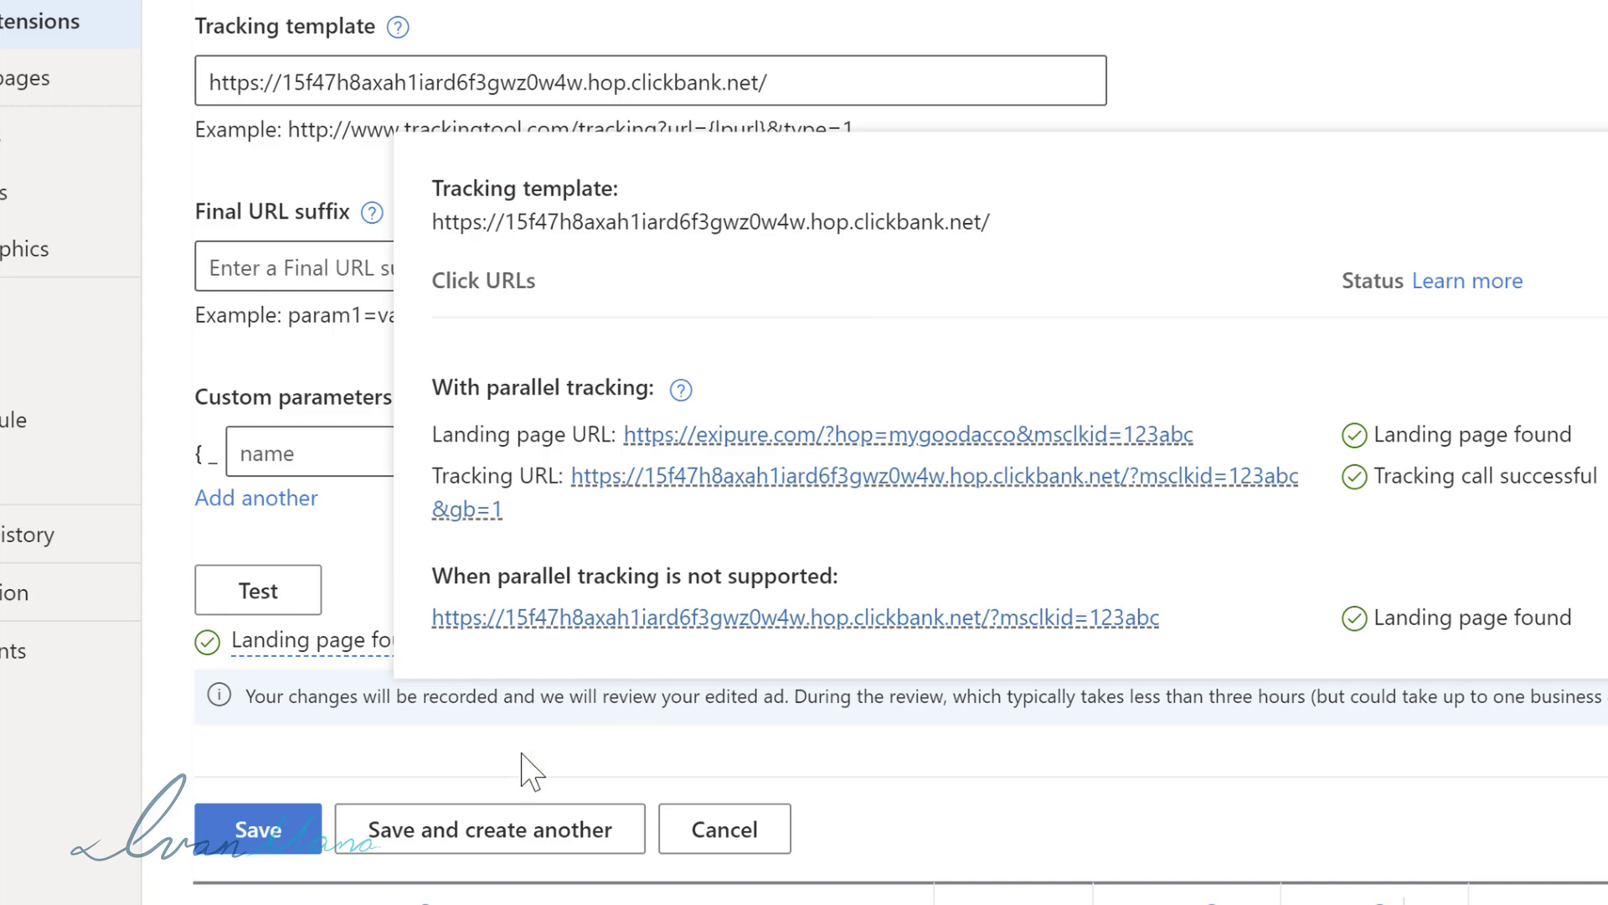
{"action": "left_click", "coordinate": [261, 827]}
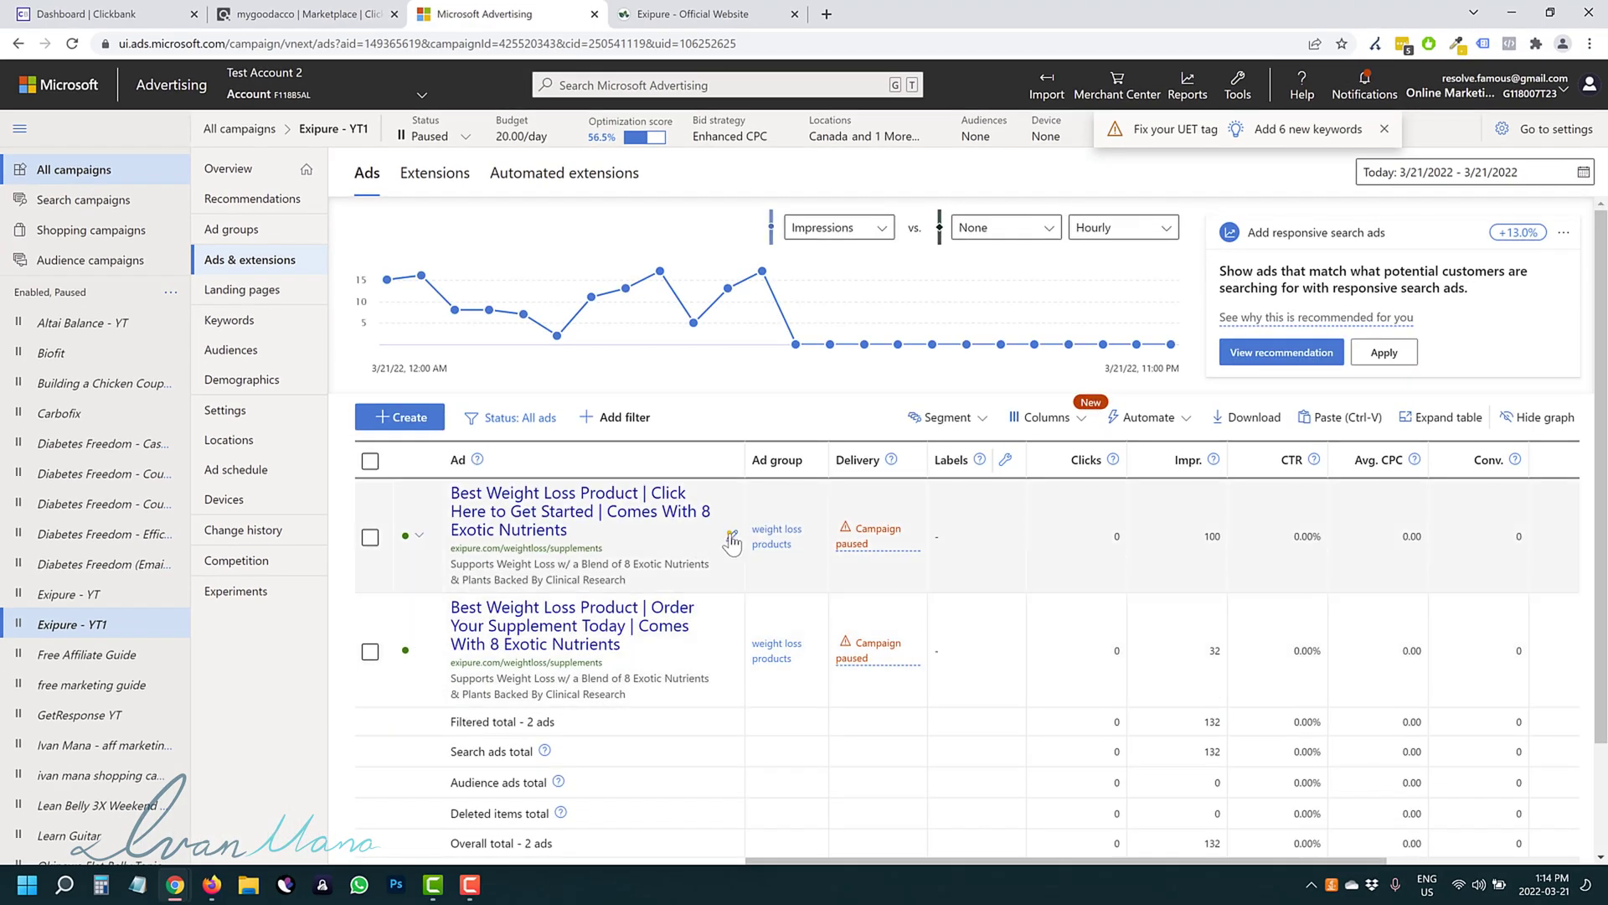
Step: Reopen the ad, re-test the tracking template, review the test details, and save again
{"action": "left_click", "coordinate": [731, 538]}
{"action": "scroll", "coordinate": [612, 578], "scroll_direction": "down", "scroll_amount": 5}
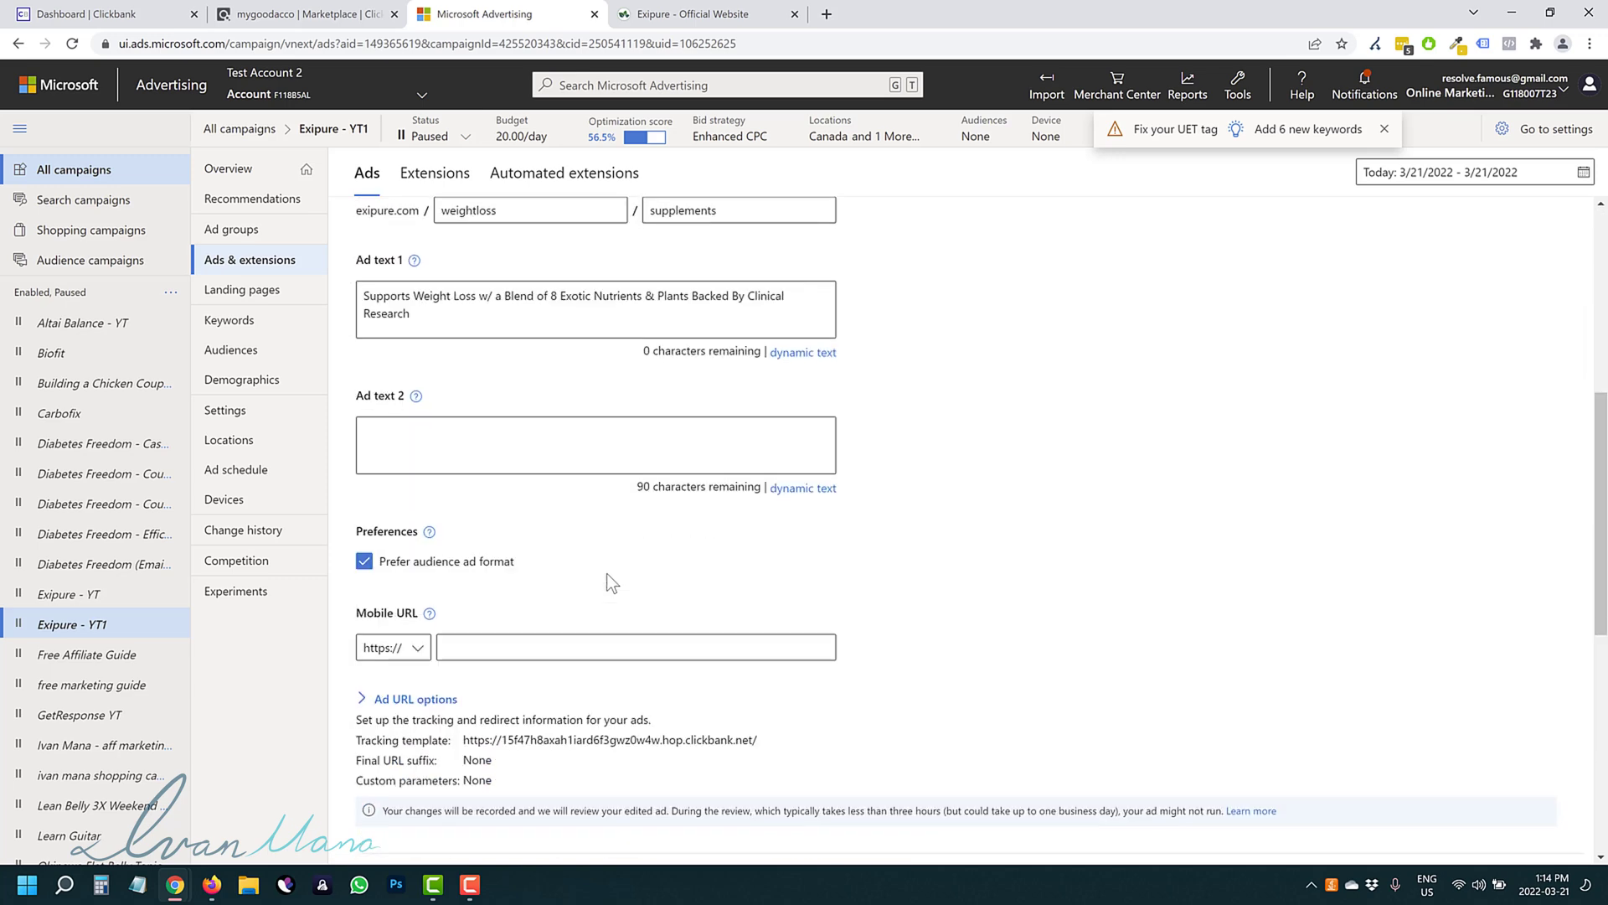
{"action": "scroll", "coordinate": [613, 584], "scroll_direction": "down", "scroll_amount": 2}
{"action": "left_click", "coordinate": [442, 530]}
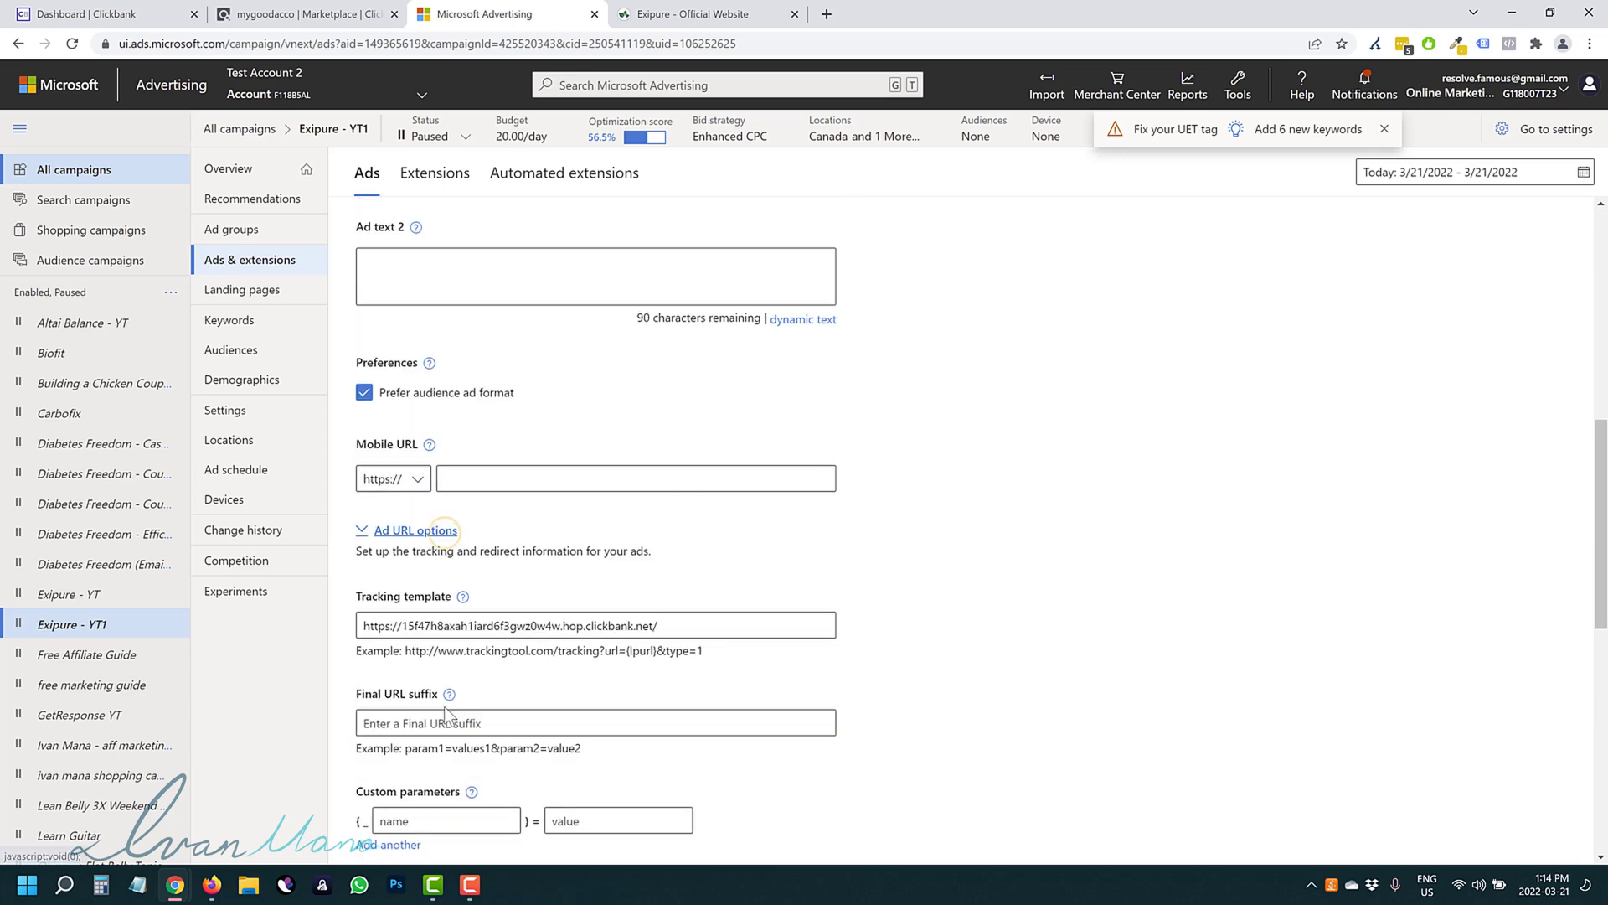
{"action": "scroll", "coordinate": [444, 712], "scroll_direction": "down", "scroll_amount": 2}
{"action": "left_click", "coordinate": [389, 726]}
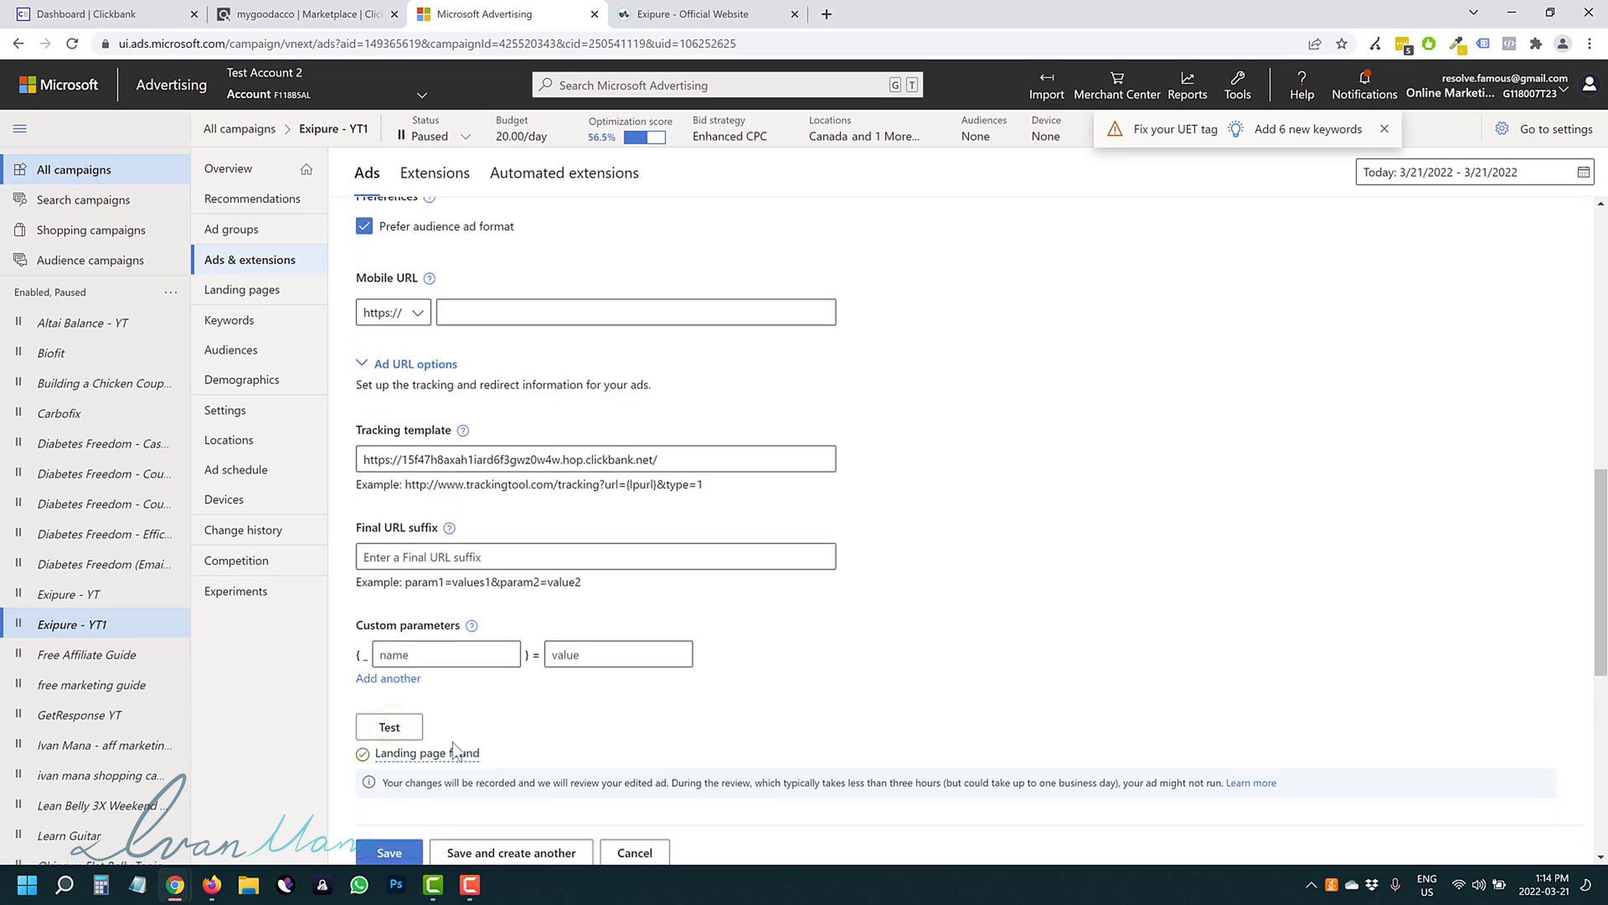
{"action": "left_click", "coordinate": [444, 754]}
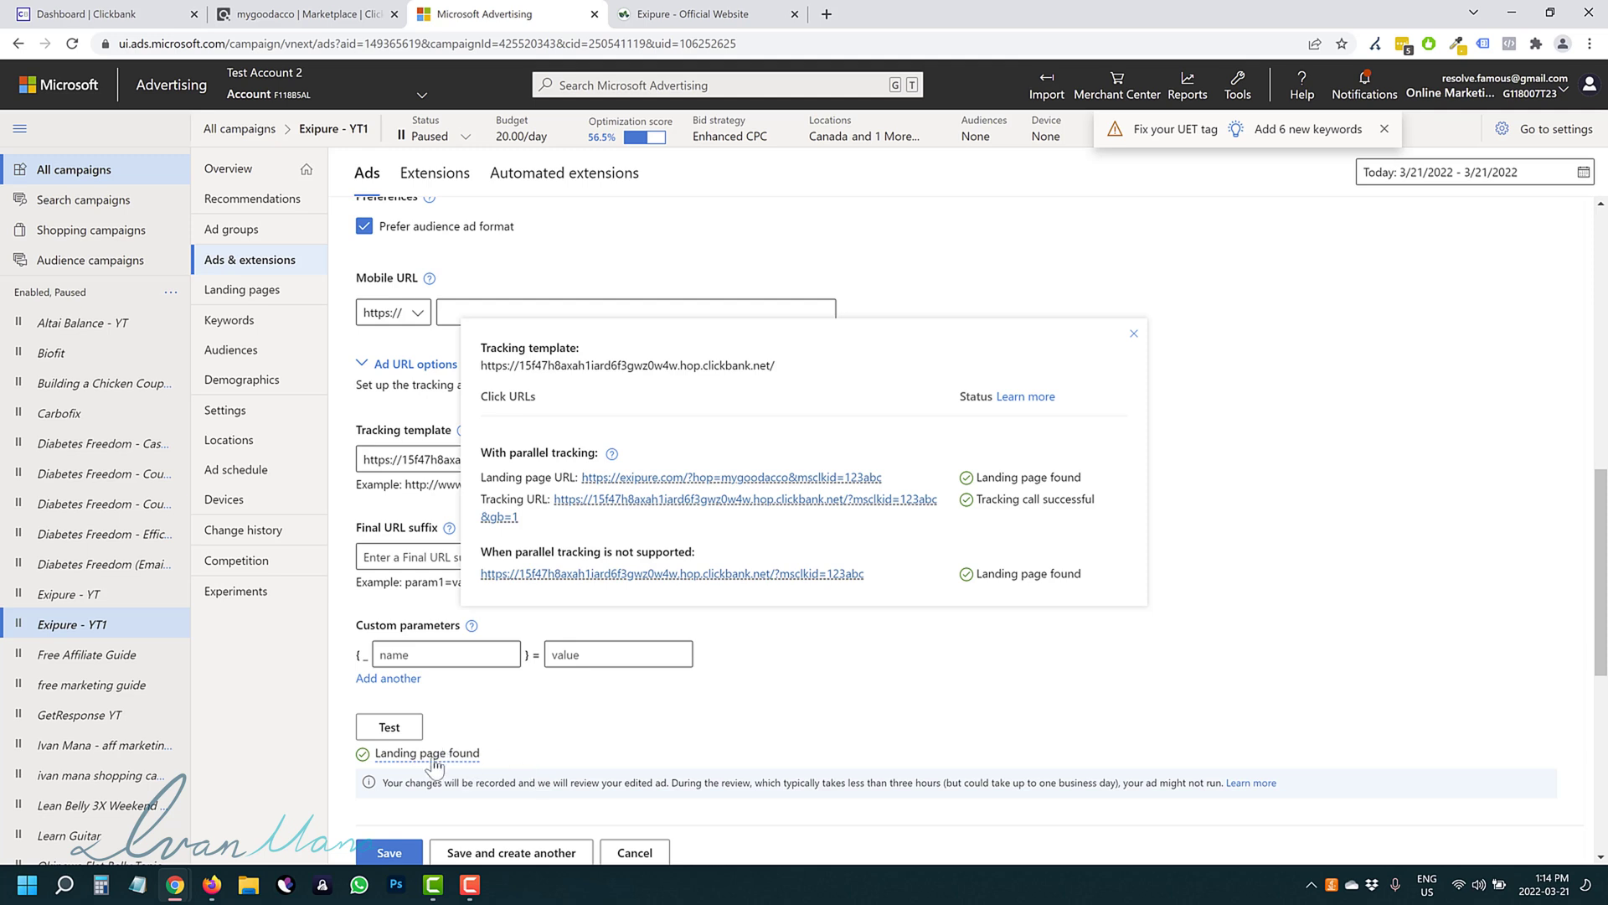
{"action": "left_click", "coordinate": [649, 737]}
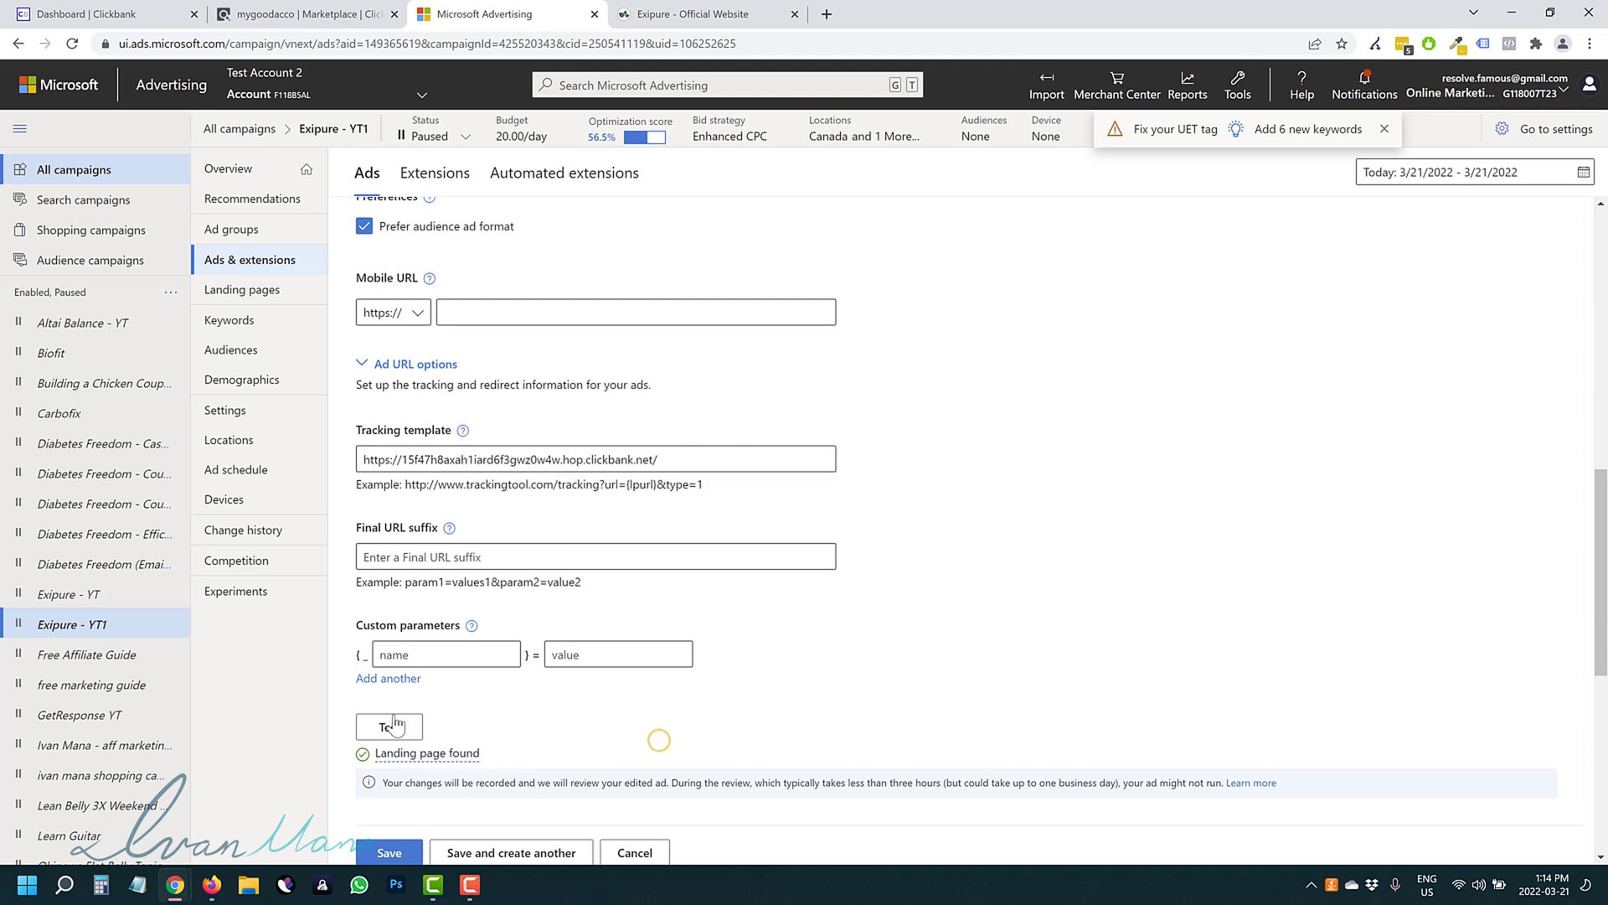
{"action": "left_click", "coordinate": [416, 751]}
{"action": "scroll", "coordinate": [419, 666], "scroll_direction": "down", "scroll_amount": 1}
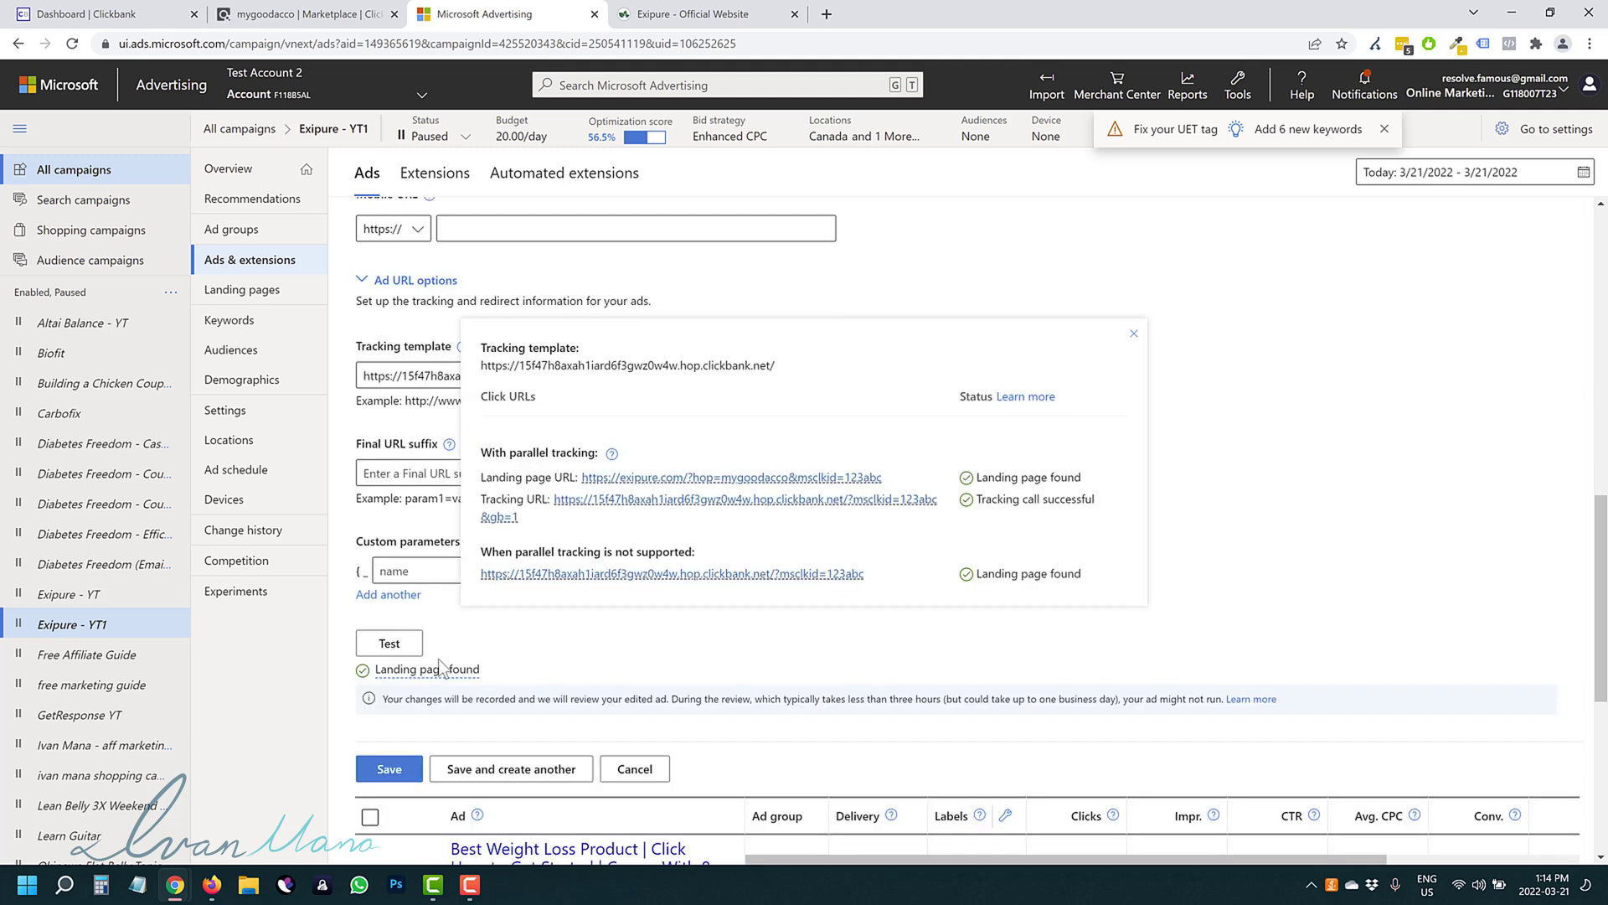
{"action": "left_click", "coordinate": [392, 770]}
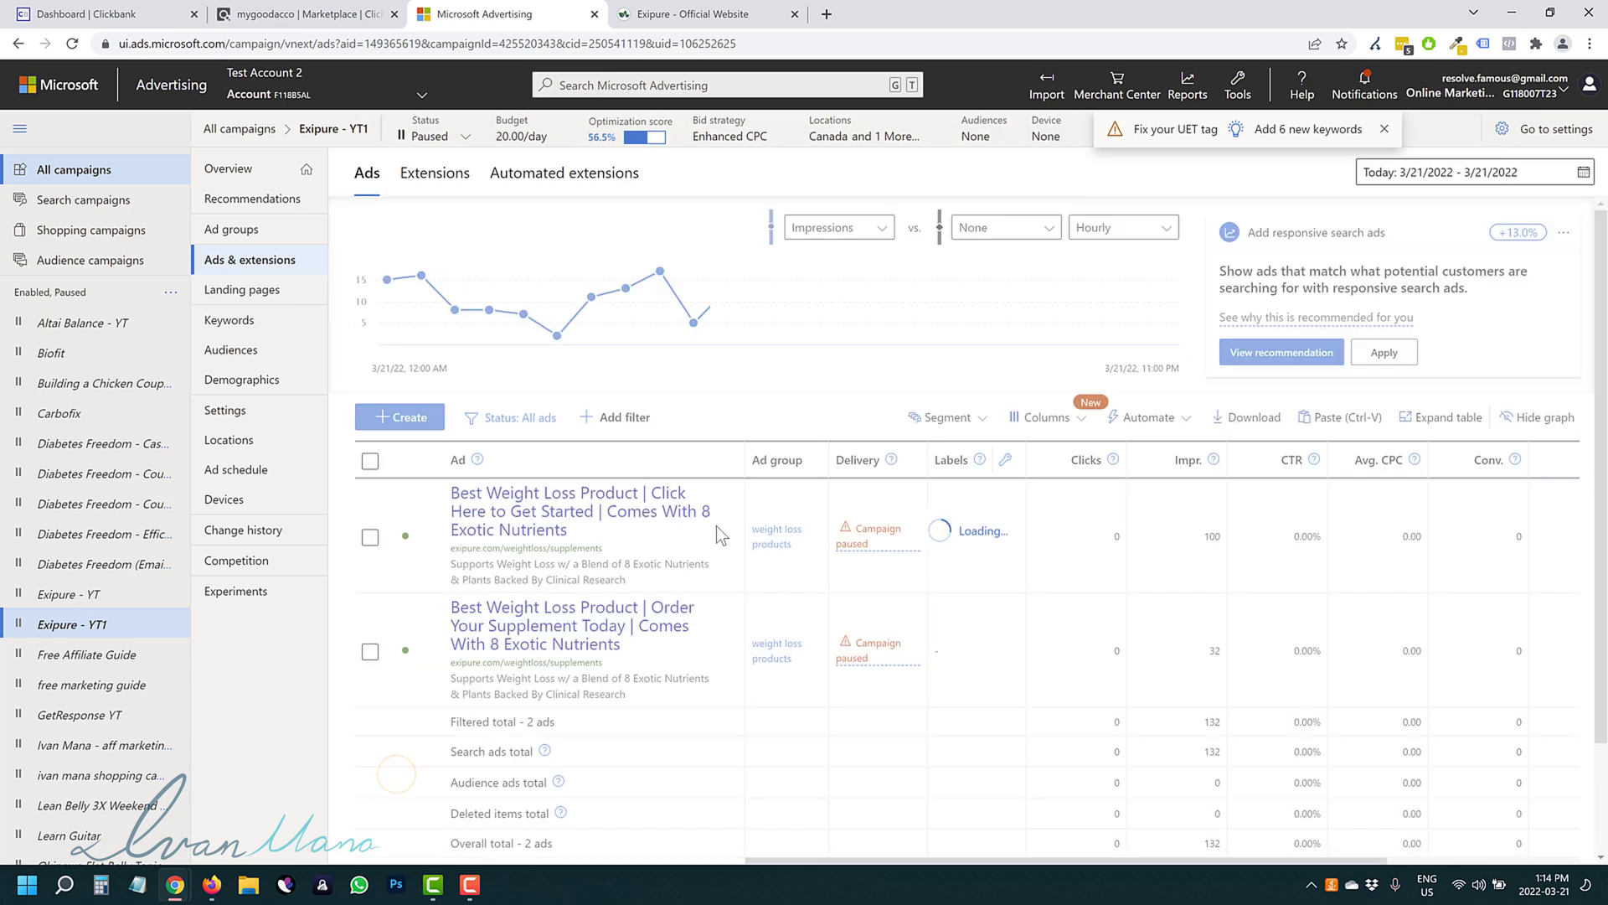
Step: Open the ad's landing page, check its exipure.com hop address, and return to the Ads list
{"action": "left_click", "coordinate": [586, 519]}
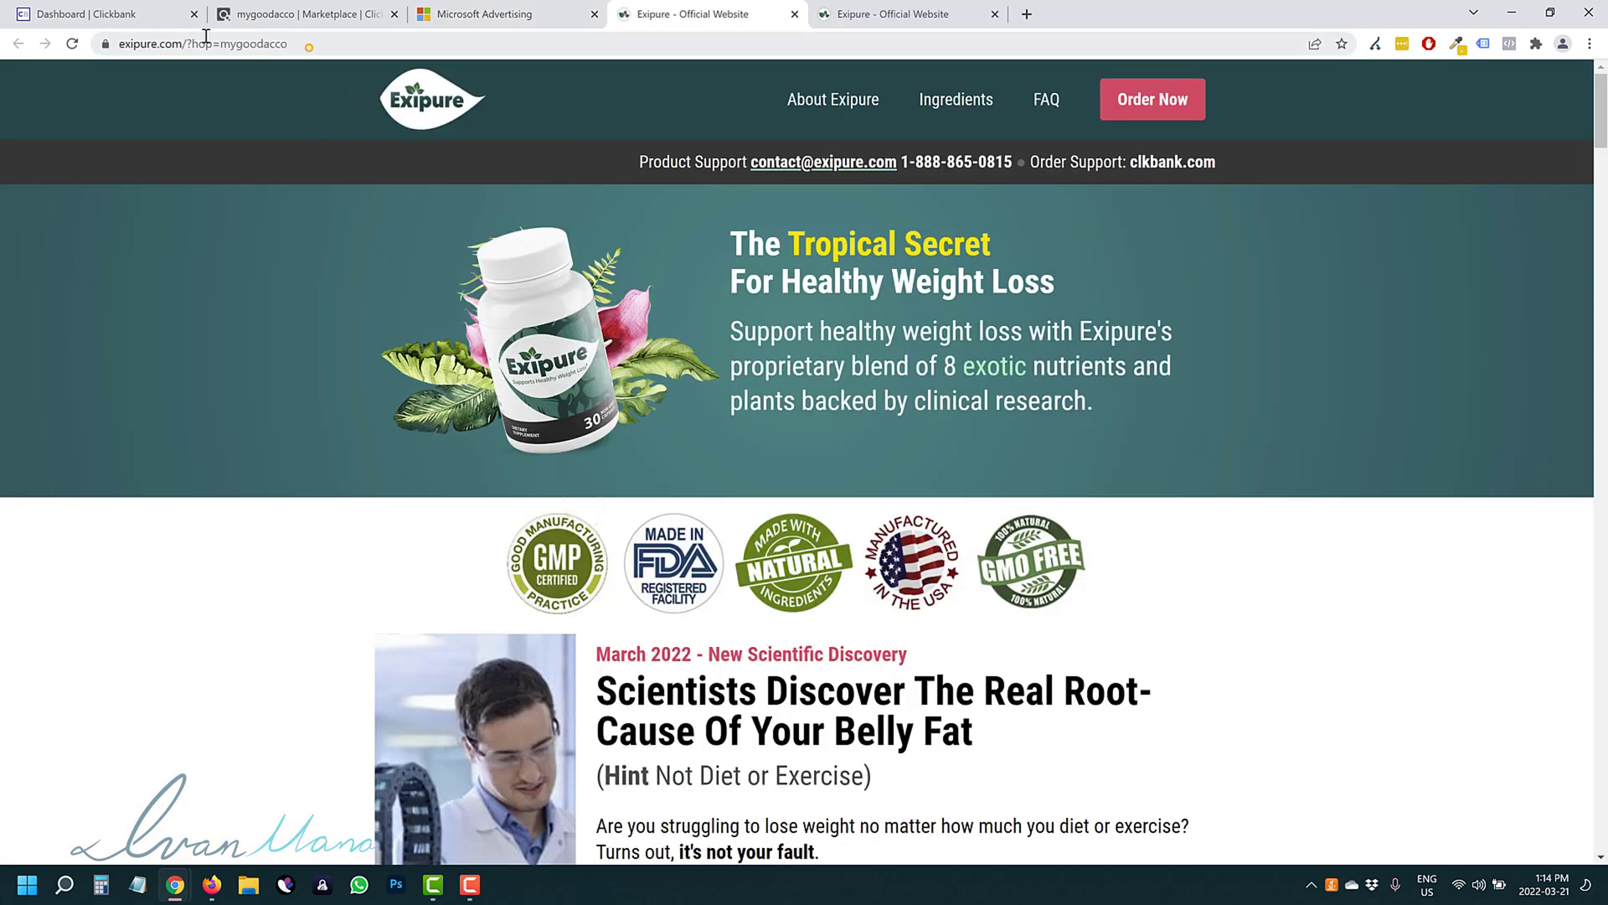
{"action": "left_click", "coordinate": [313, 43]}
{"action": "left_click", "coordinate": [502, 13]}
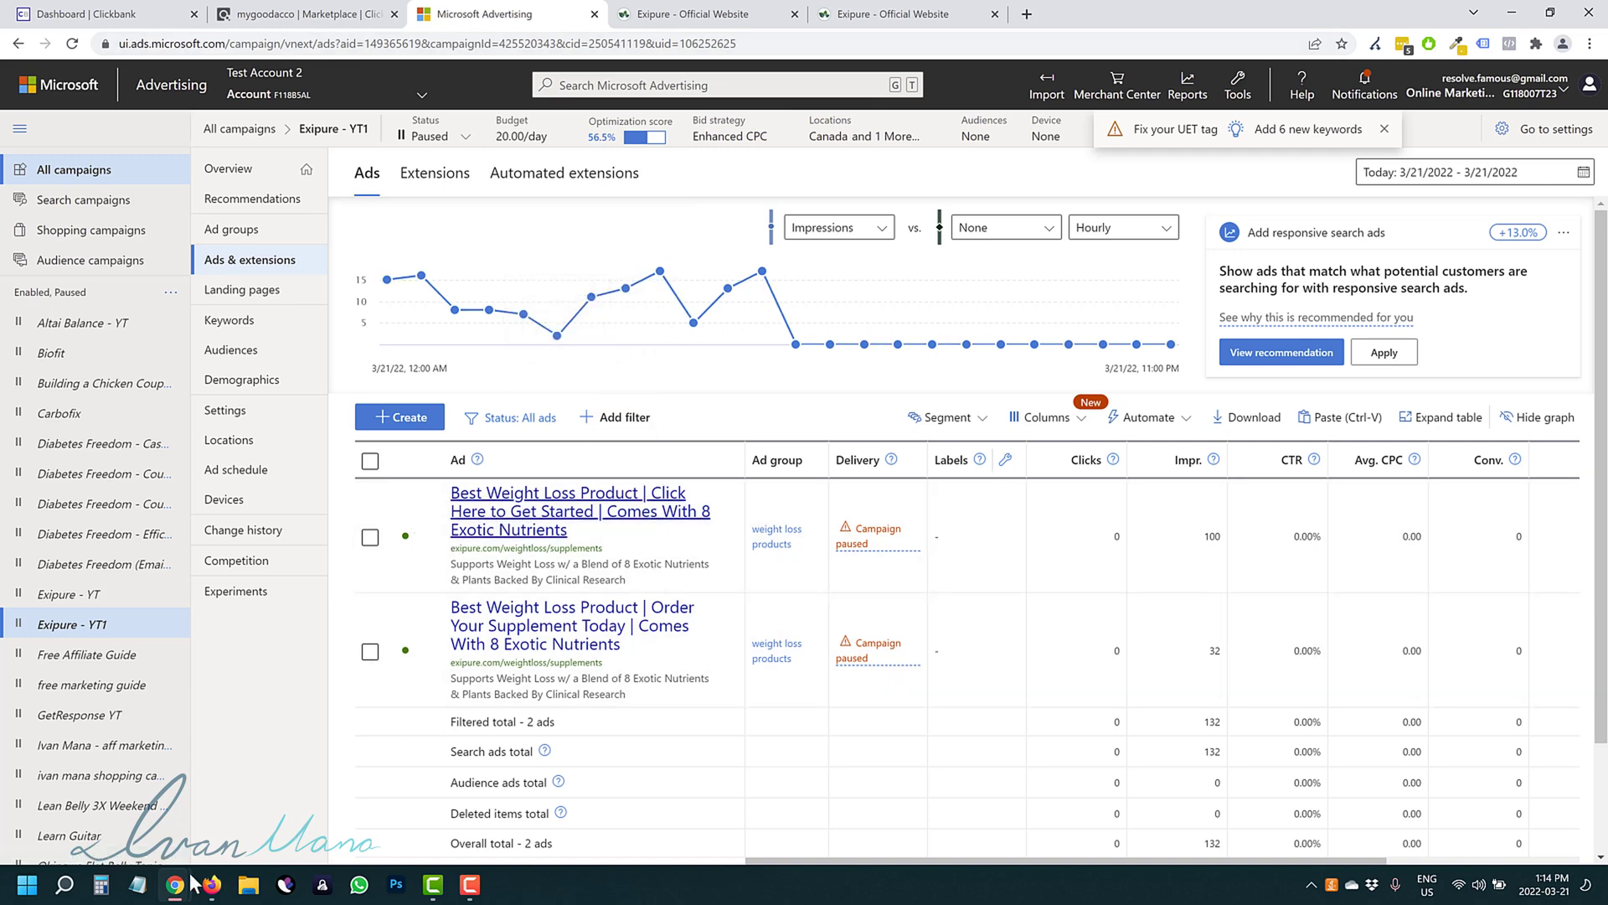
Step: Review the HopShield encrypted hoplink in the HopLink Generator, then bring up the Exipure tab
{"action": "mouse_move", "coordinate": [175, 885]}
{"action": "left_click", "coordinate": [260, 815]}
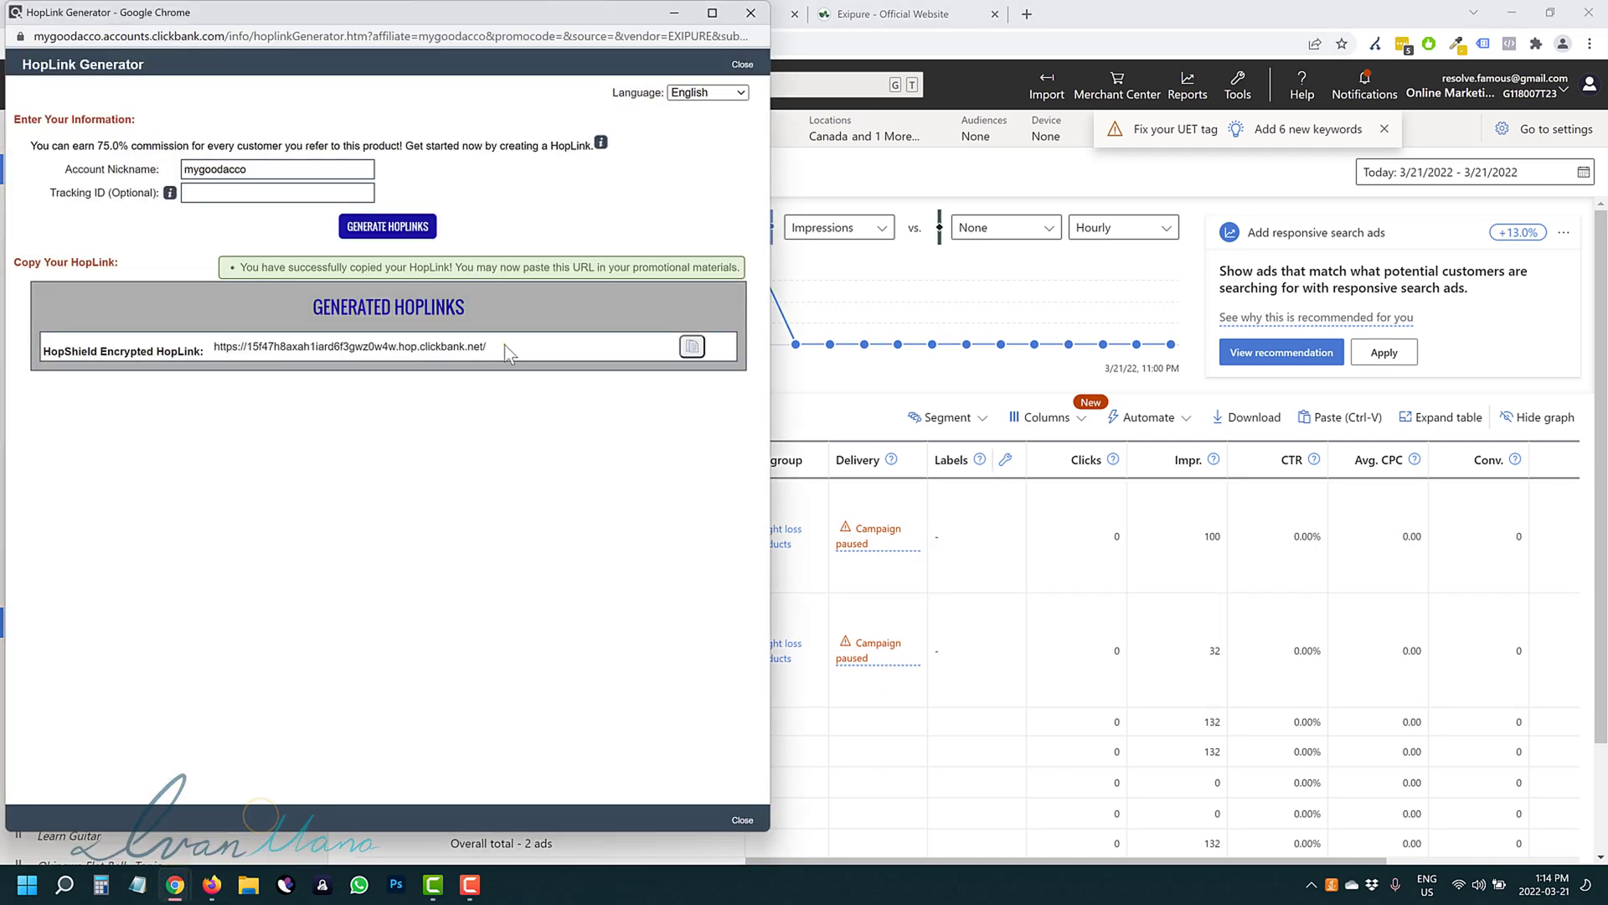
{"action": "left_click_drag", "start_coordinate": [494, 346], "coordinate": [216, 350]}
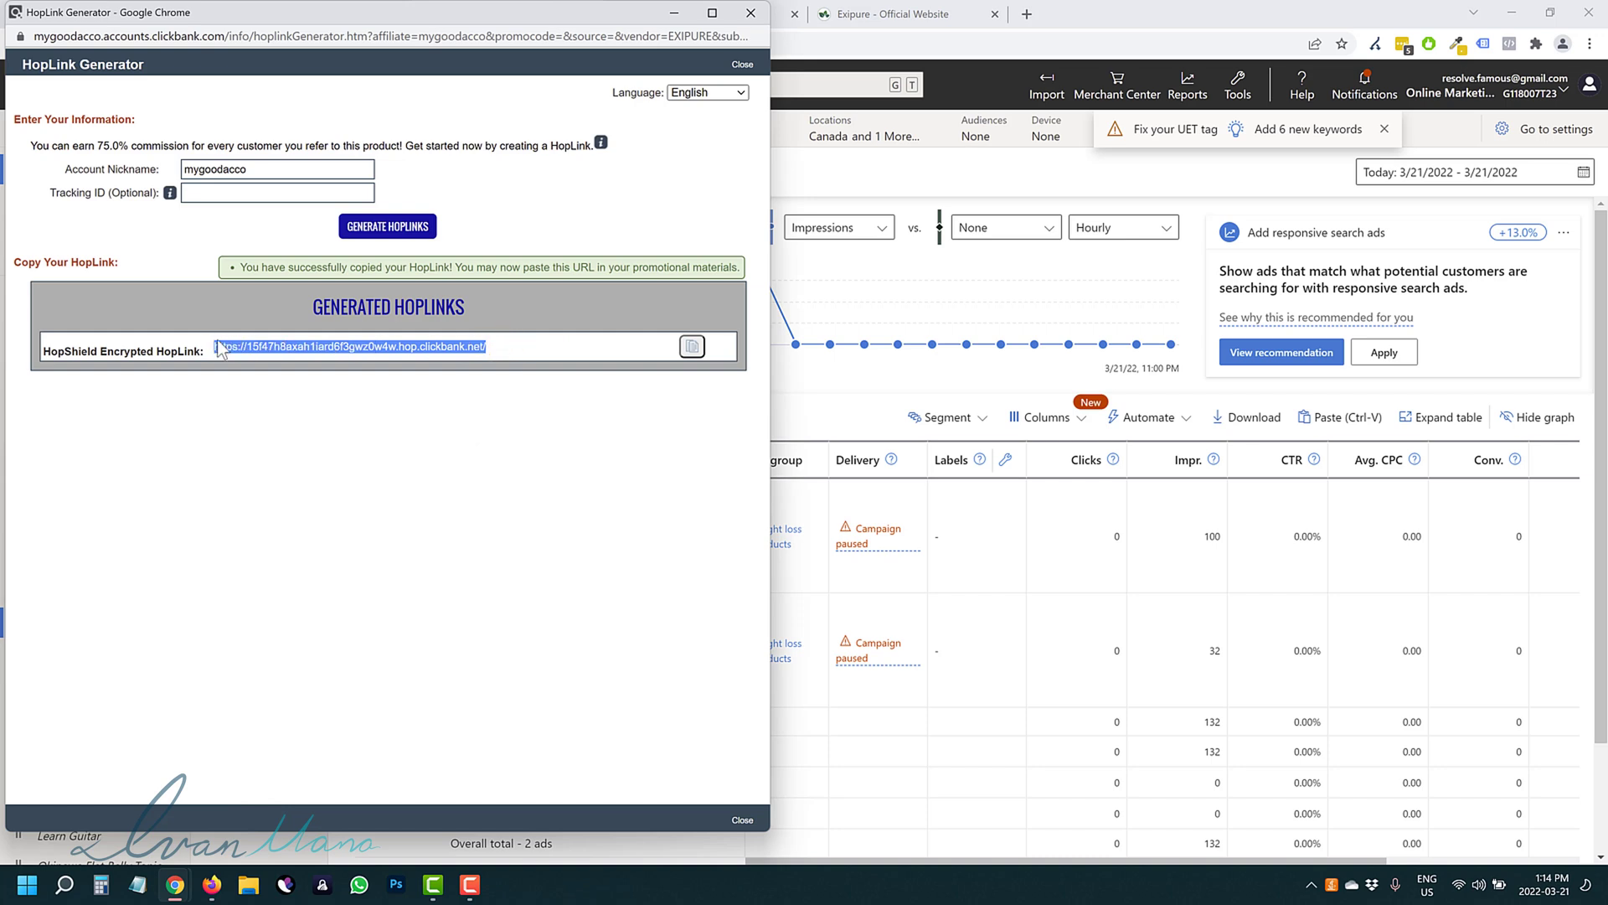
{"action": "left_click", "coordinate": [510, 348]}
{"action": "left_click", "coordinate": [510, 349]}
{"action": "left_click", "coordinate": [405, 517]}
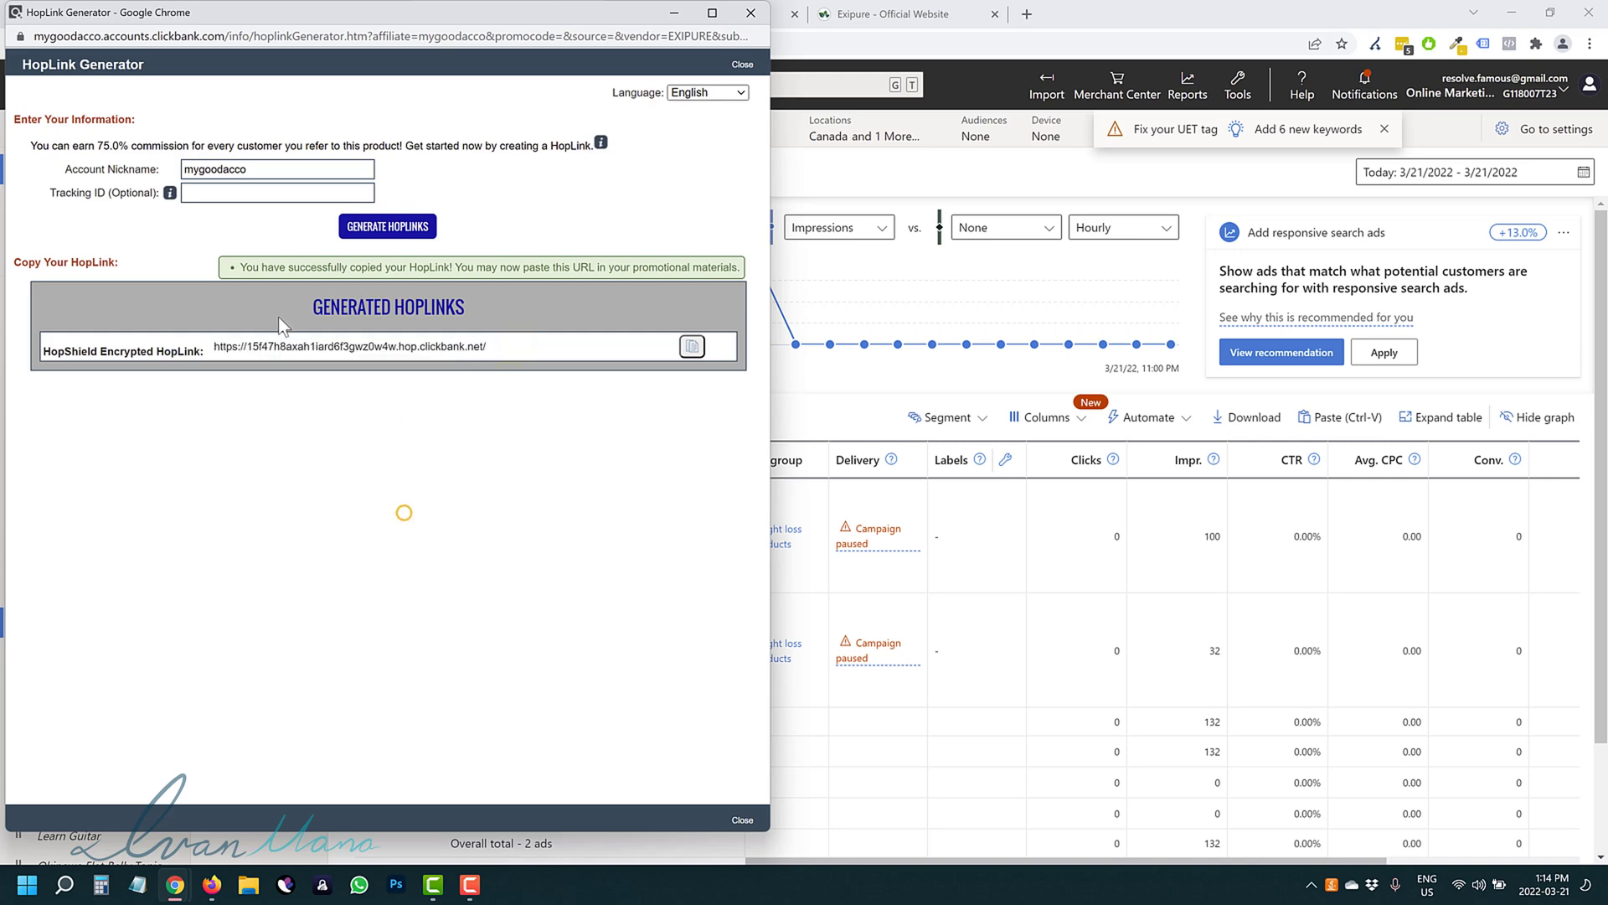
{"action": "left_click", "coordinate": [849, 388]}
{"action": "left_click", "coordinate": [712, 14]}
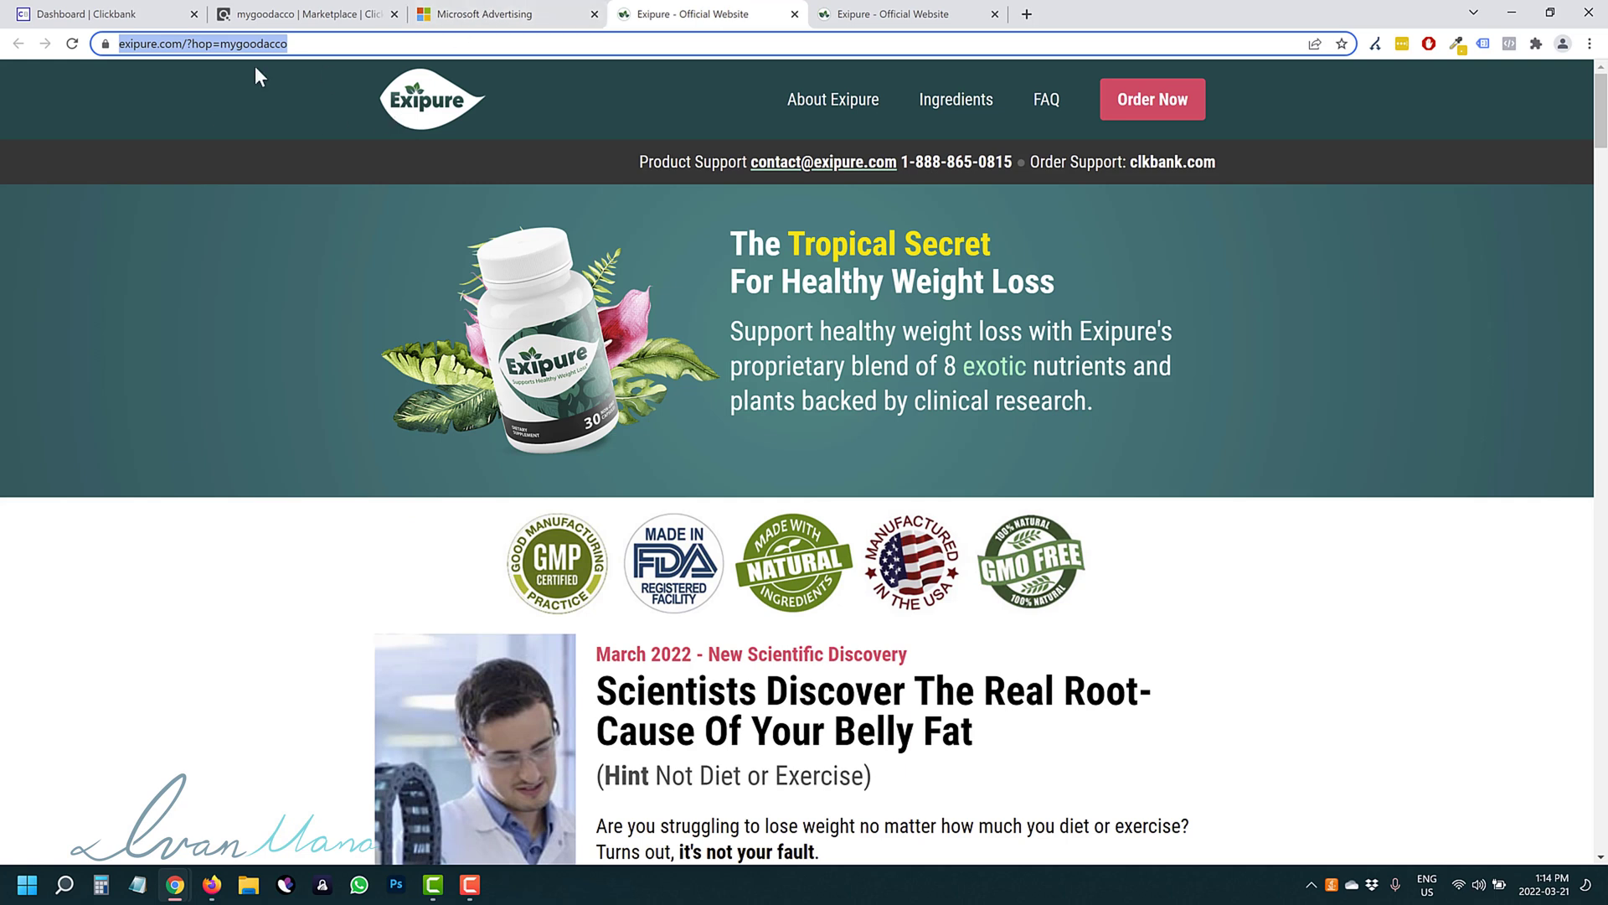
Step: Select the ?hop= affiliate parameter at the end of the Exipure page address
{"action": "left_click", "coordinate": [288, 40]}
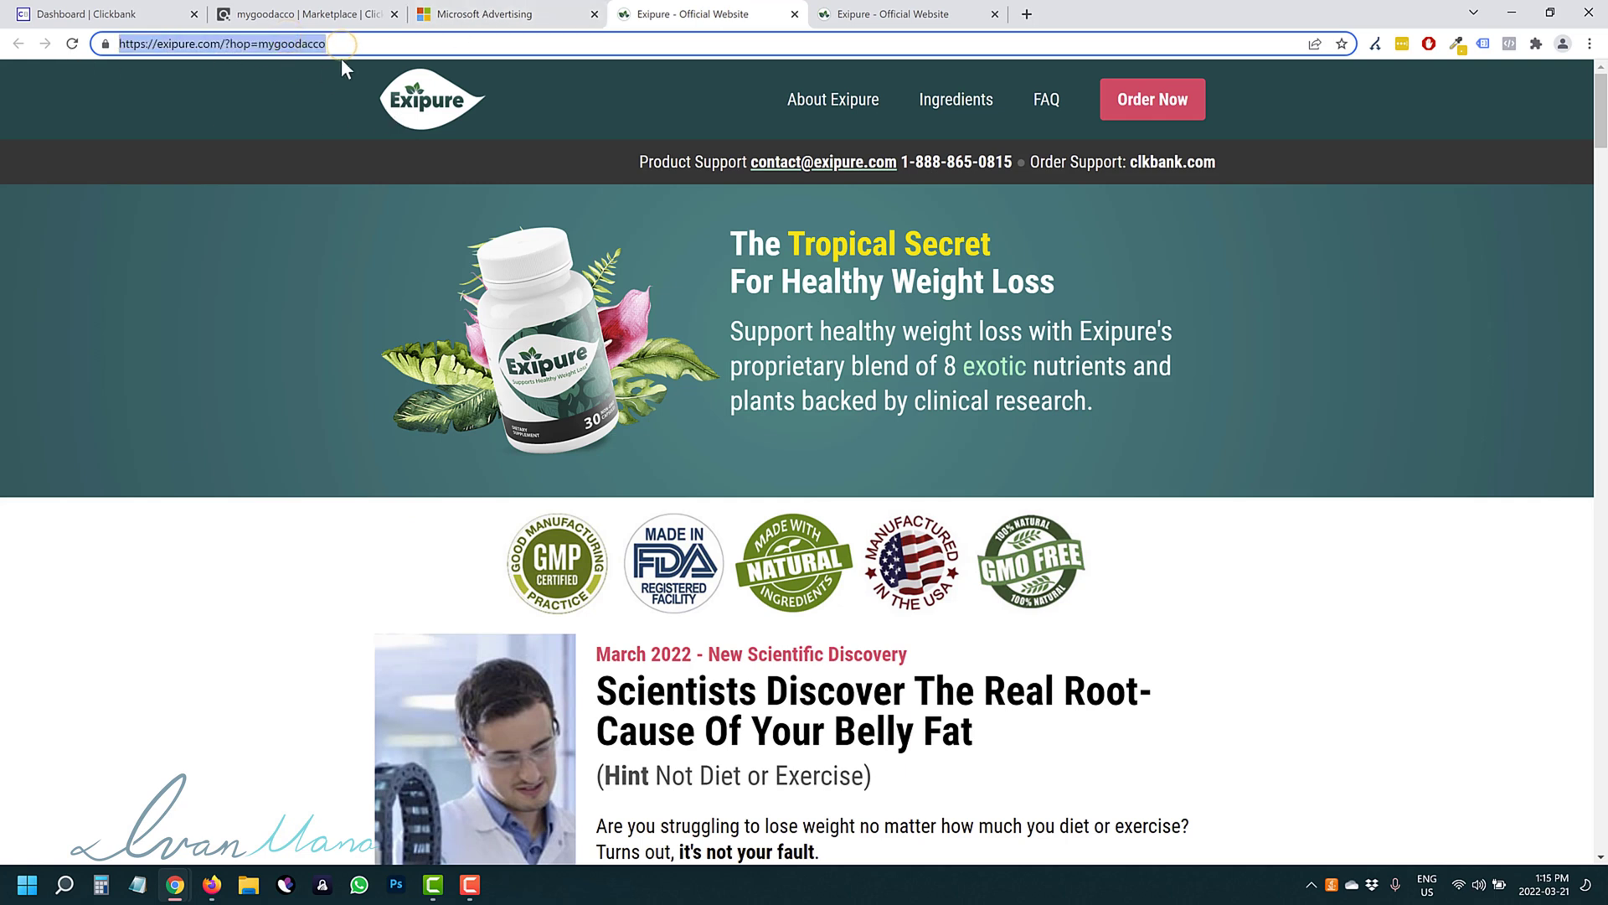
{"action": "left_click", "coordinate": [230, 42]}
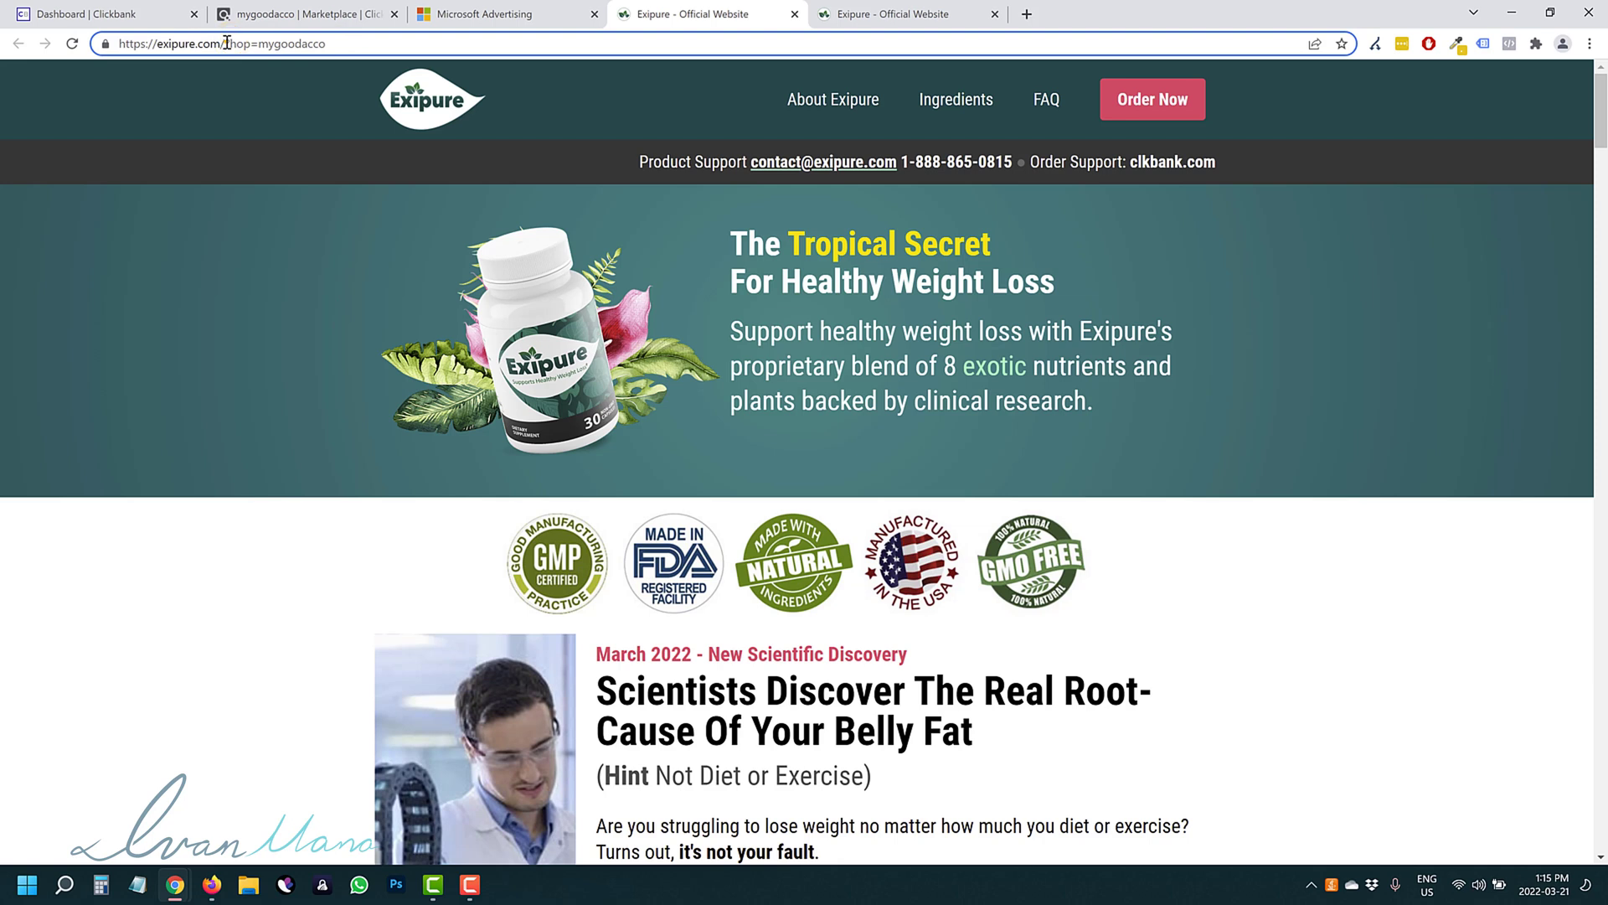
{"action": "left_click_drag", "start_coordinate": [226, 42], "coordinate": [325, 44]}
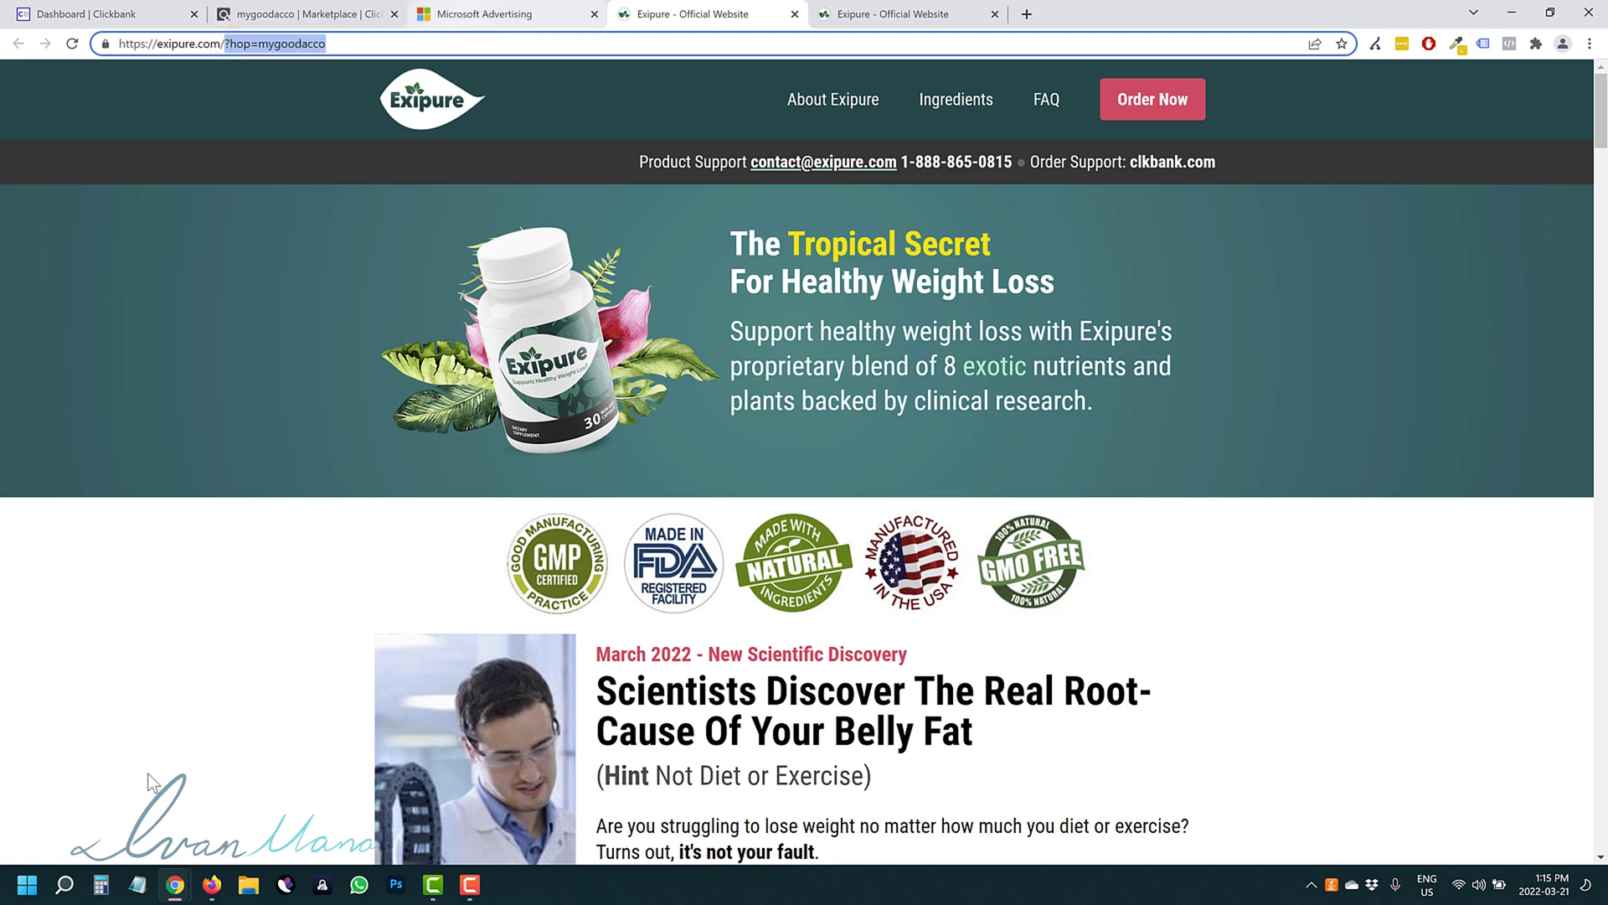
Step: Reselect the hoplink, close the HopLink Generator, and return to the Microsoft Advertising tab
{"action": "mouse_move", "coordinate": [176, 885]}
{"action": "left_click", "coordinate": [276, 812]}
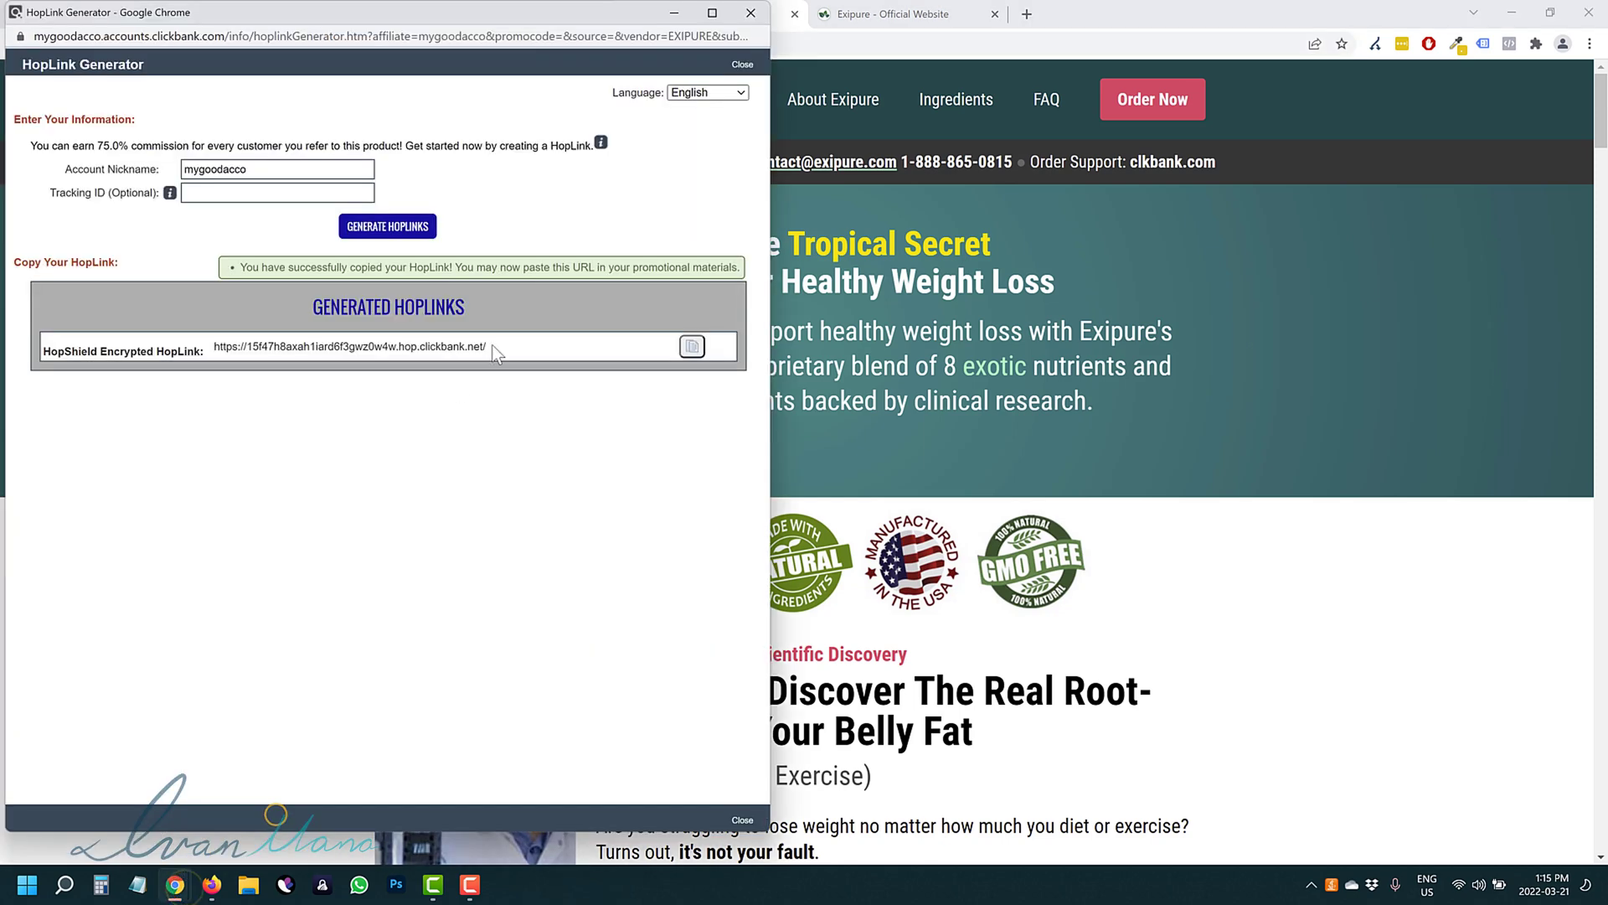
{"action": "left_click_drag", "start_coordinate": [504, 344], "coordinate": [212, 345]}
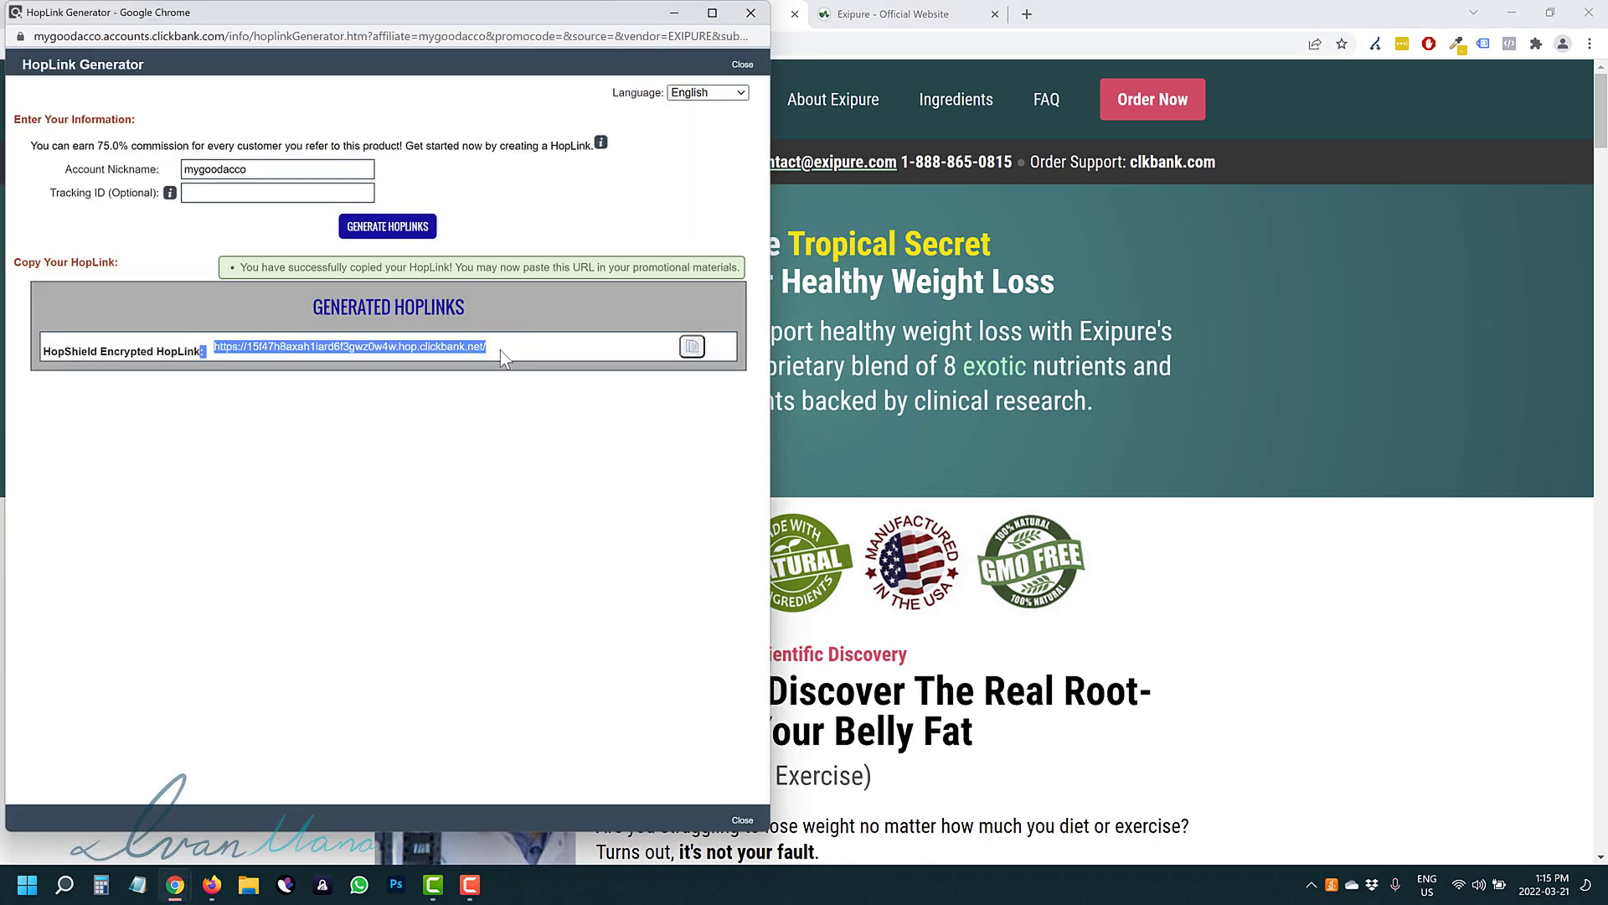
{"action": "left_click", "coordinate": [750, 13]}
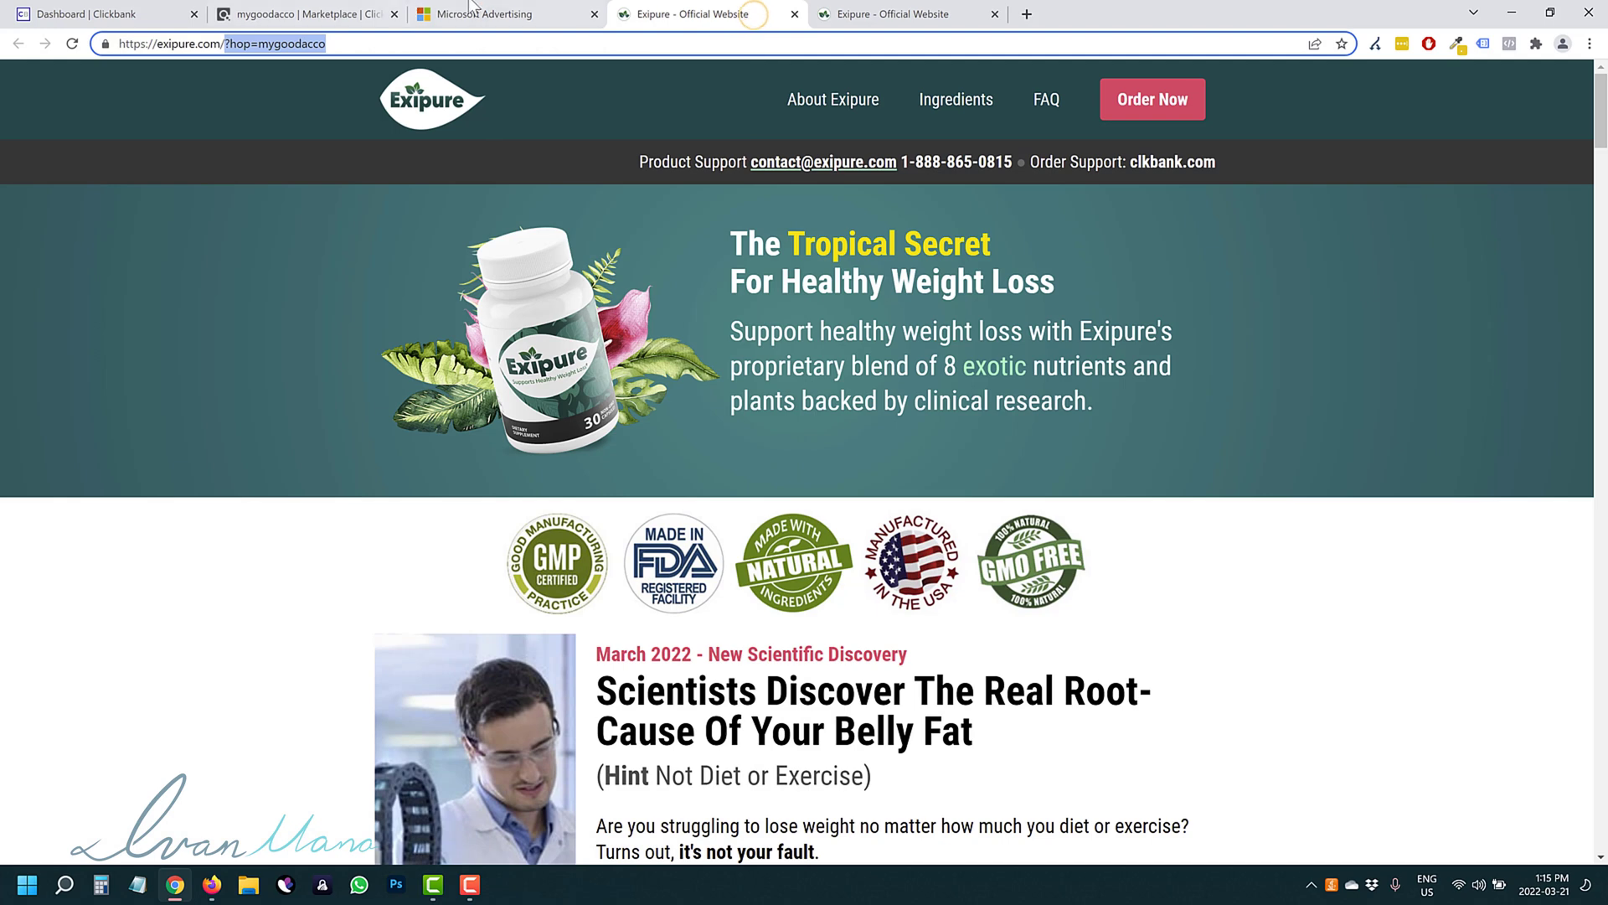
{"action": "left_click", "coordinate": [478, 14]}
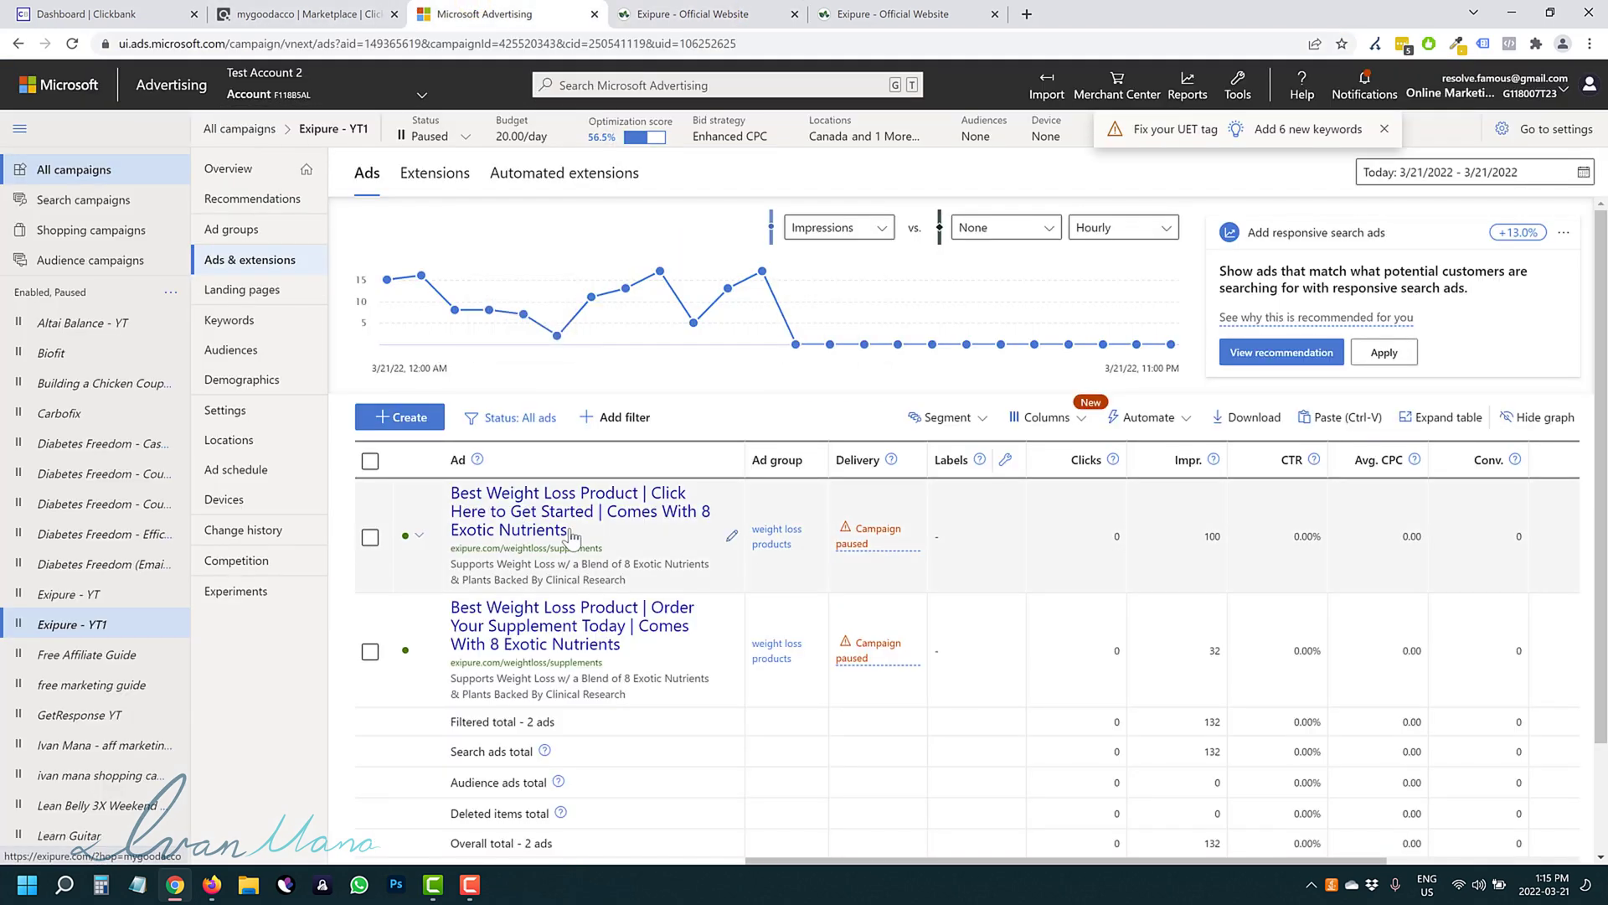
{"action": "left_click", "coordinate": [731, 536]}
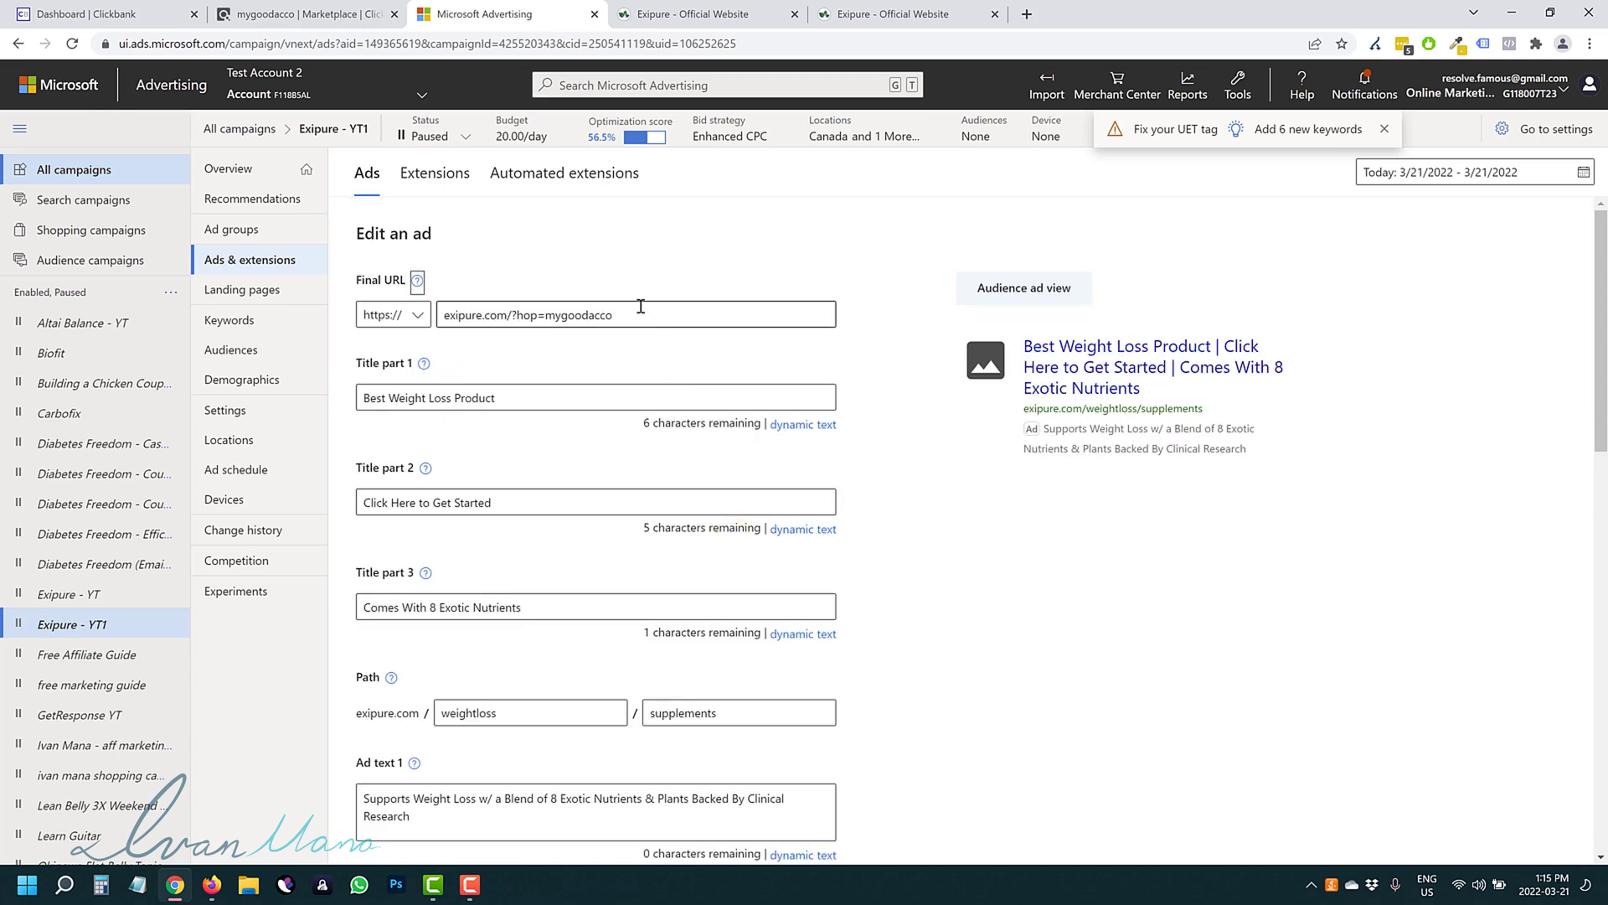
{"action": "left_click_drag", "start_coordinate": [637, 311], "coordinate": [458, 315]}
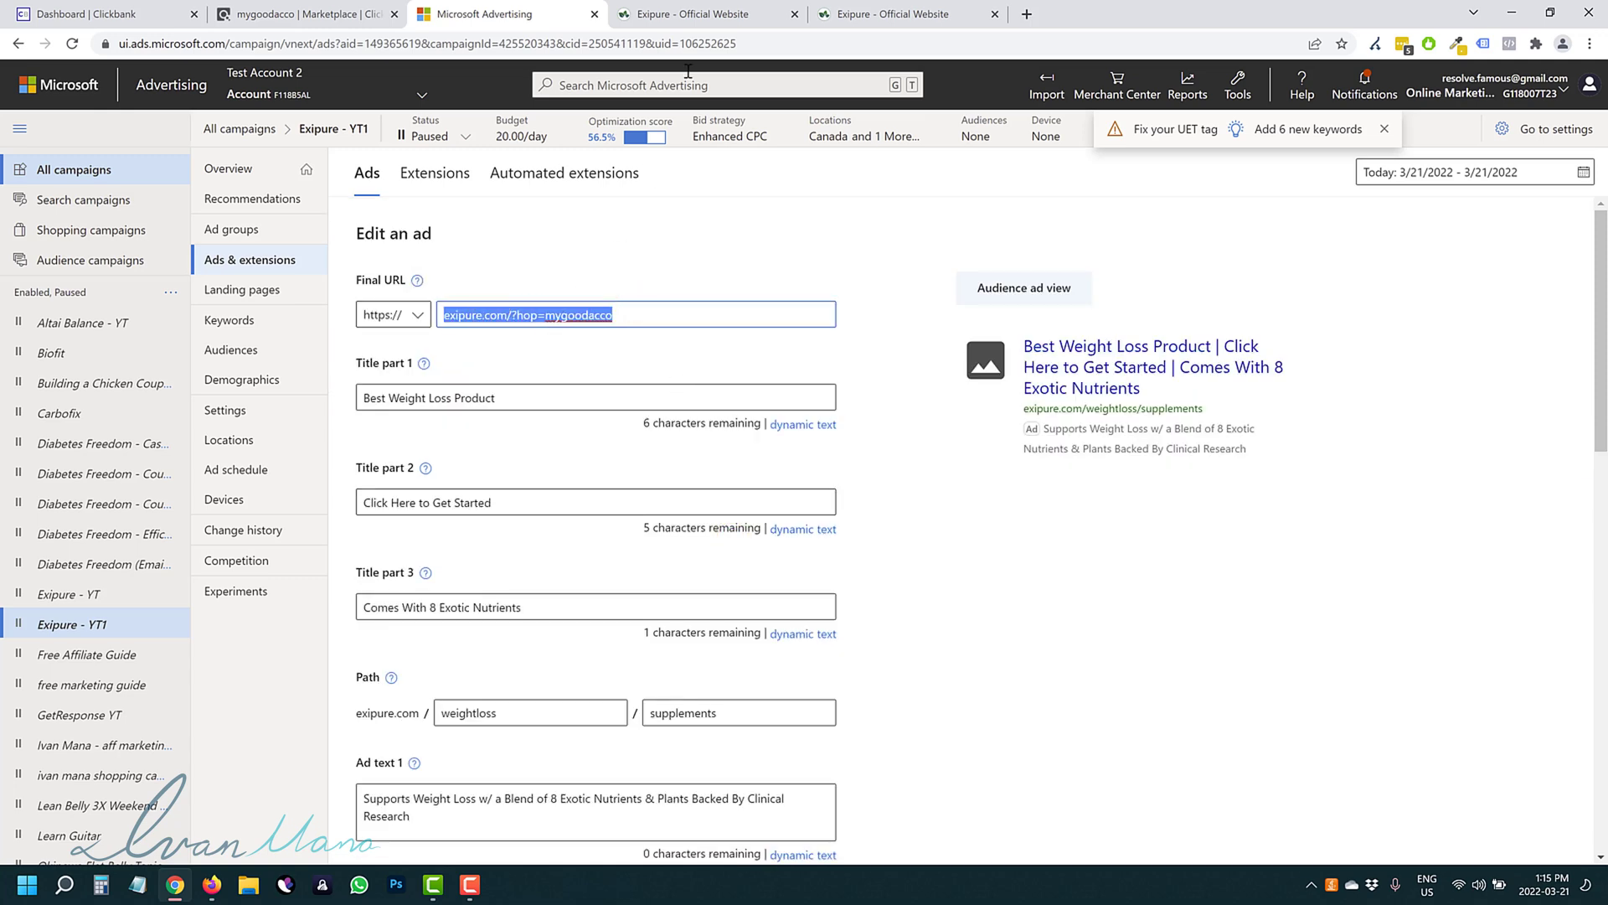
{"action": "left_click", "coordinate": [673, 16]}
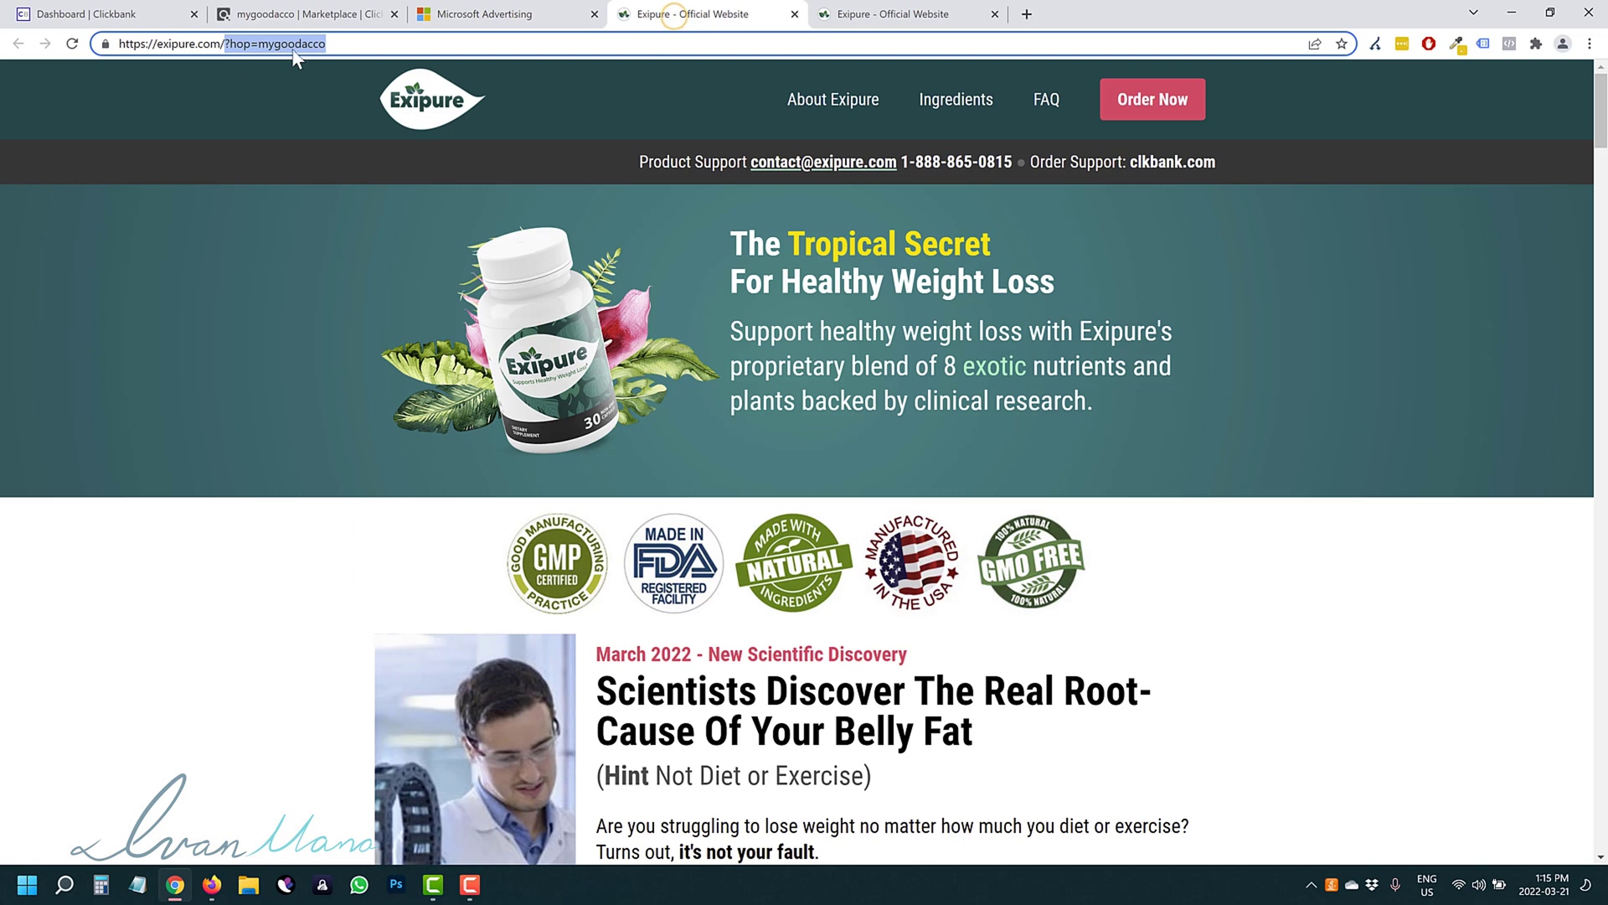
{"action": "left_click", "coordinate": [520, 14]}
{"action": "scroll", "coordinate": [586, 628], "scroll_direction": "down", "scroll_amount": 10}
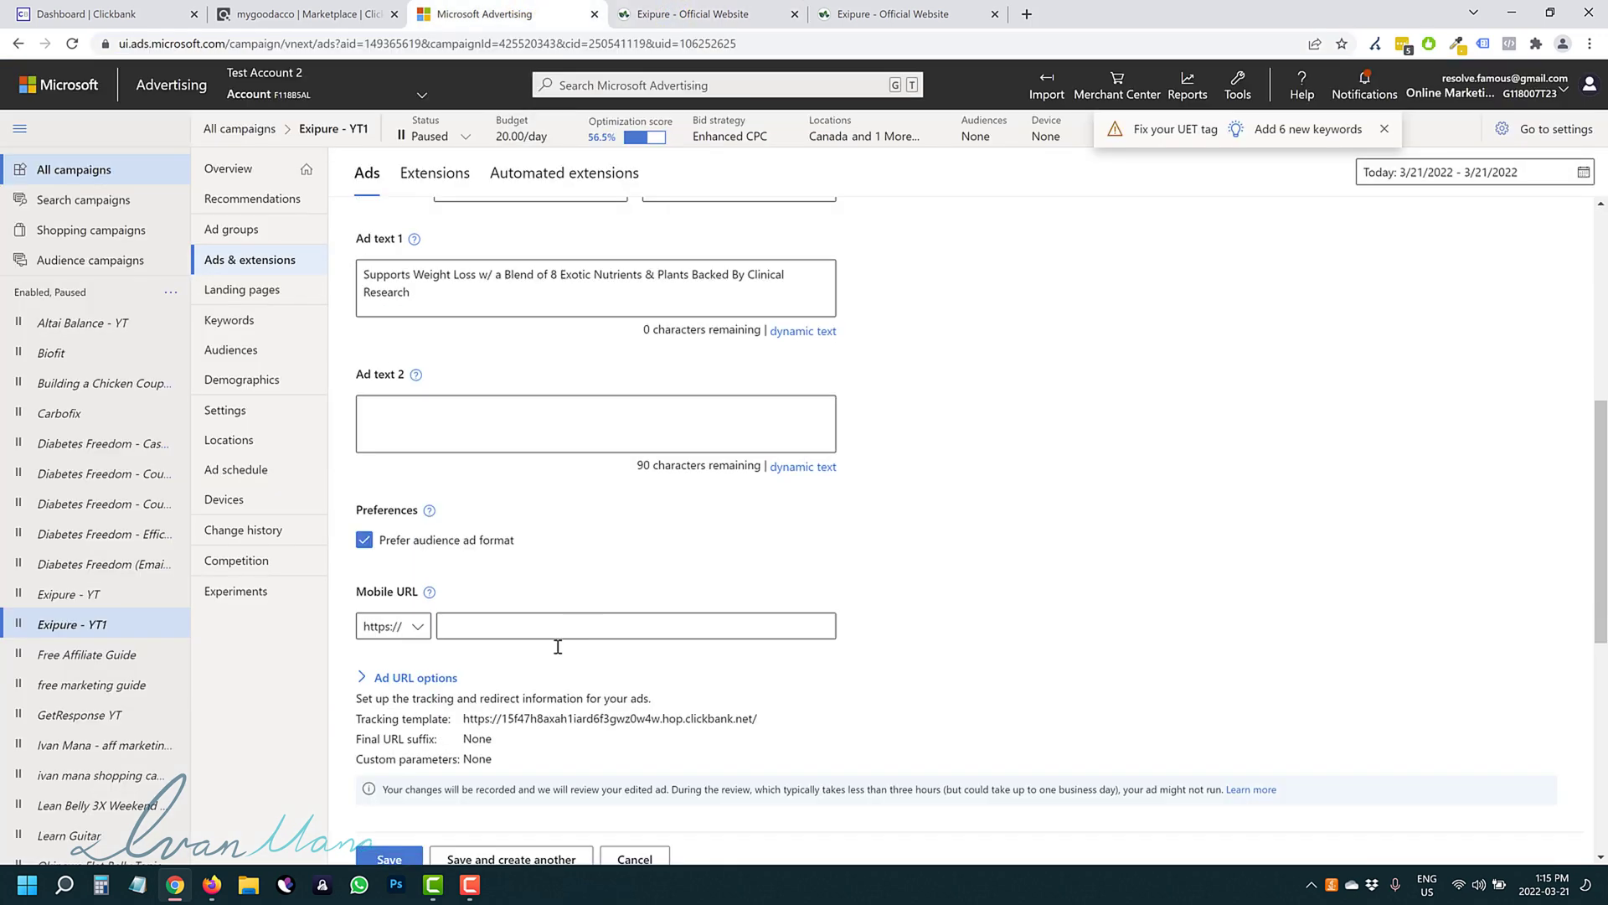
{"action": "left_click", "coordinate": [416, 615]}
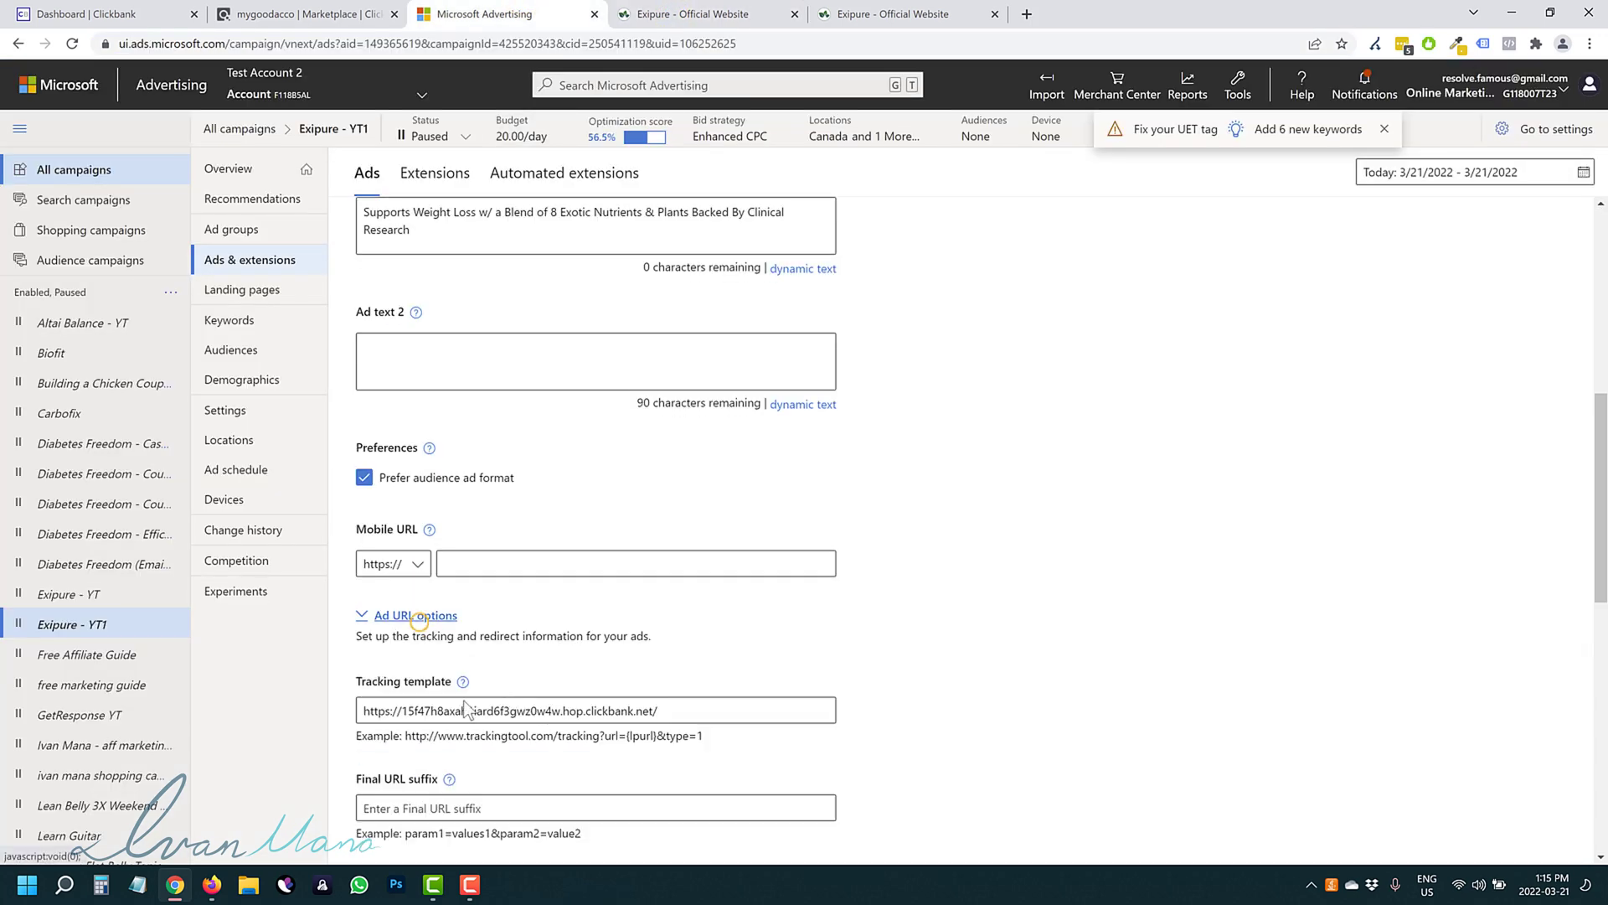
{"action": "left_click", "coordinate": [363, 703]}
{"action": "key", "text": "ctrl+a"}
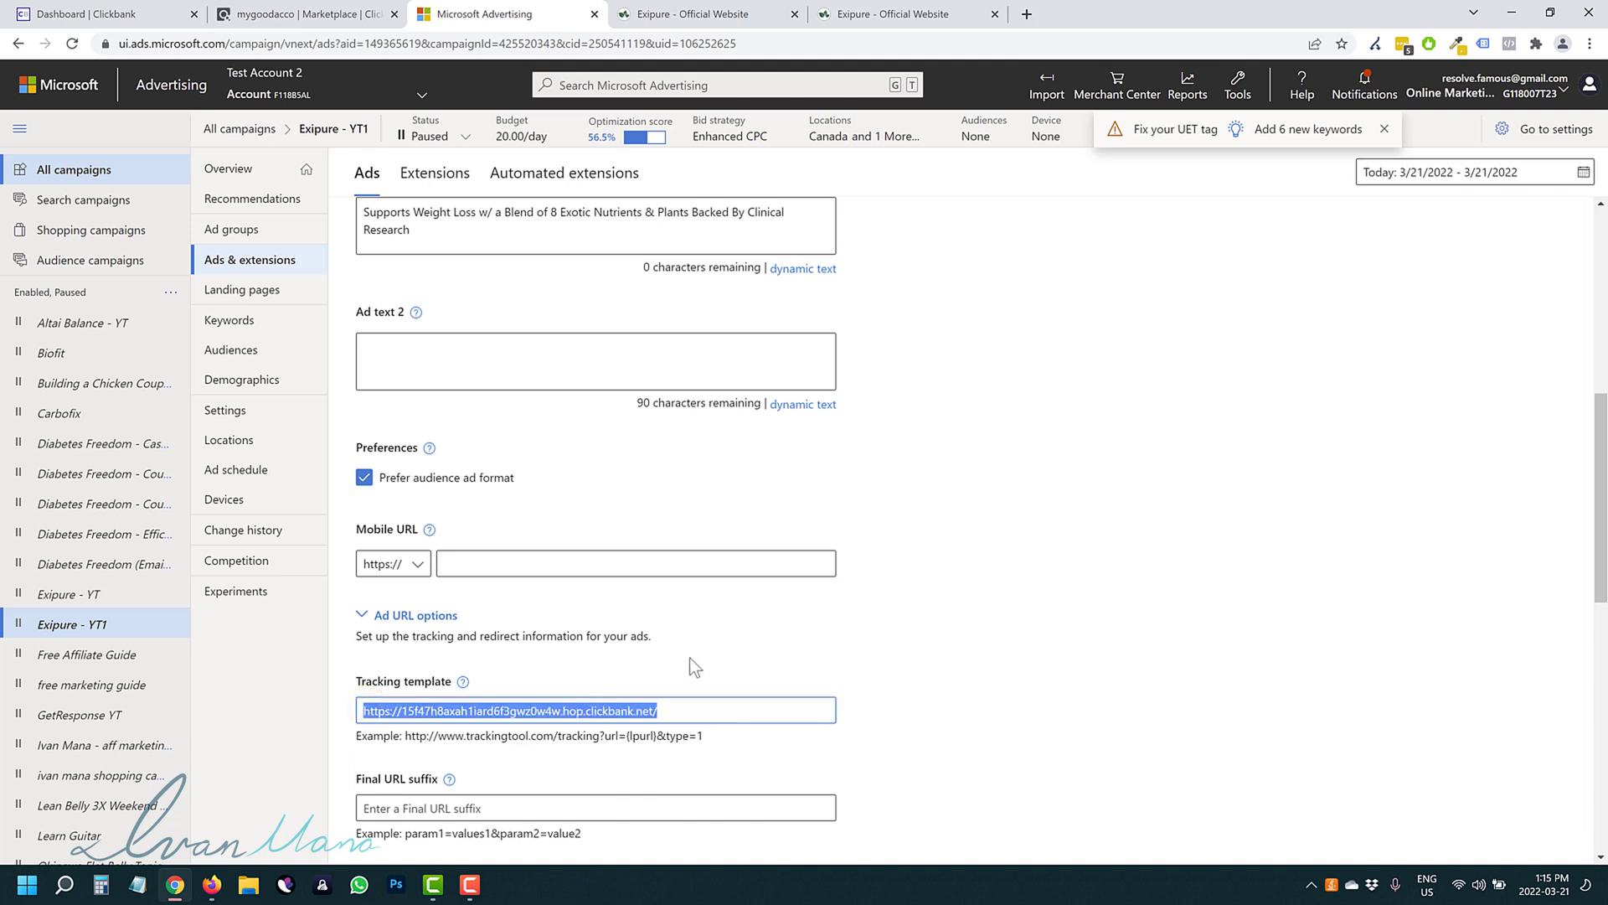
{"action": "left_click", "coordinate": [689, 653]}
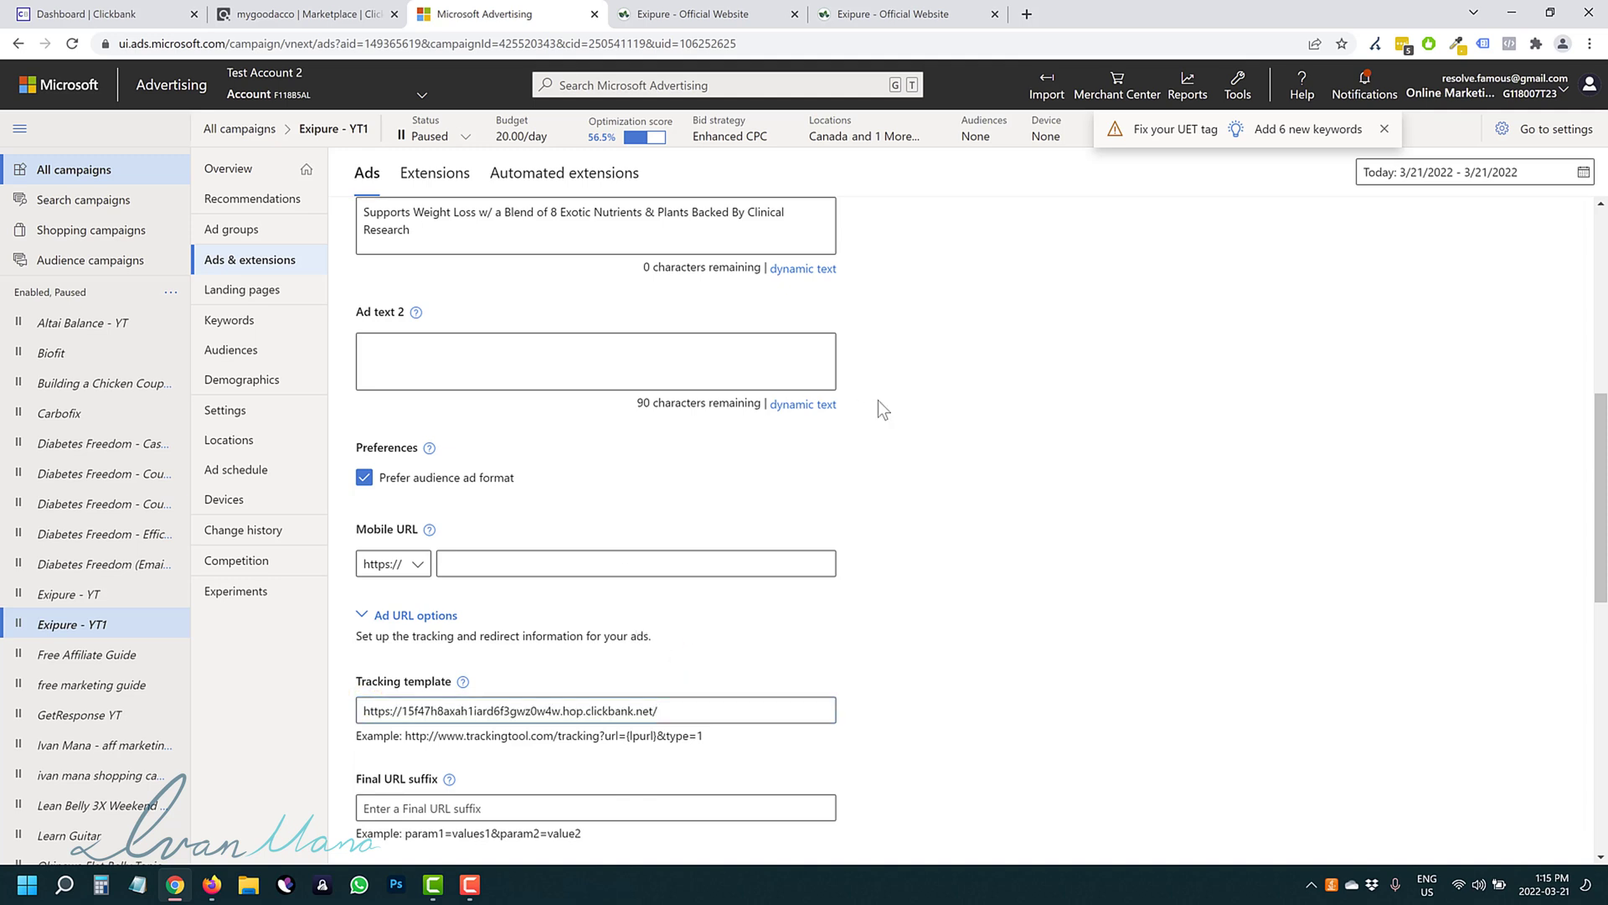
{"action": "scroll", "coordinate": [796, 610], "scroll_direction": "down", "scroll_amount": 3}
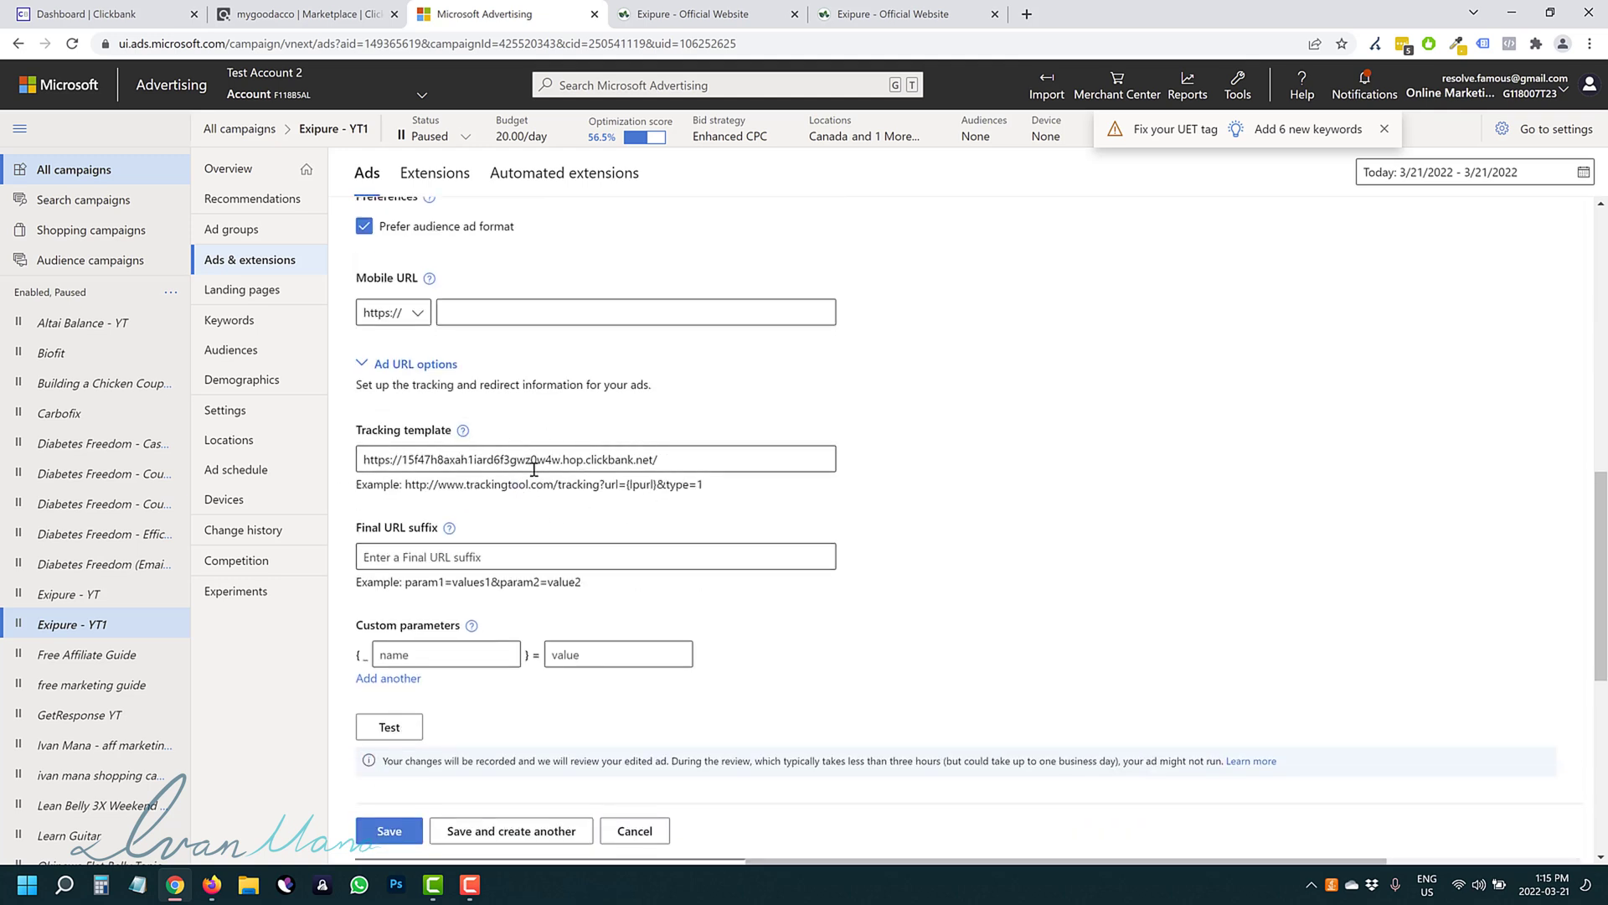
{"action": "scroll", "coordinate": [634, 756], "scroll_direction": "down", "scroll_amount": 1}
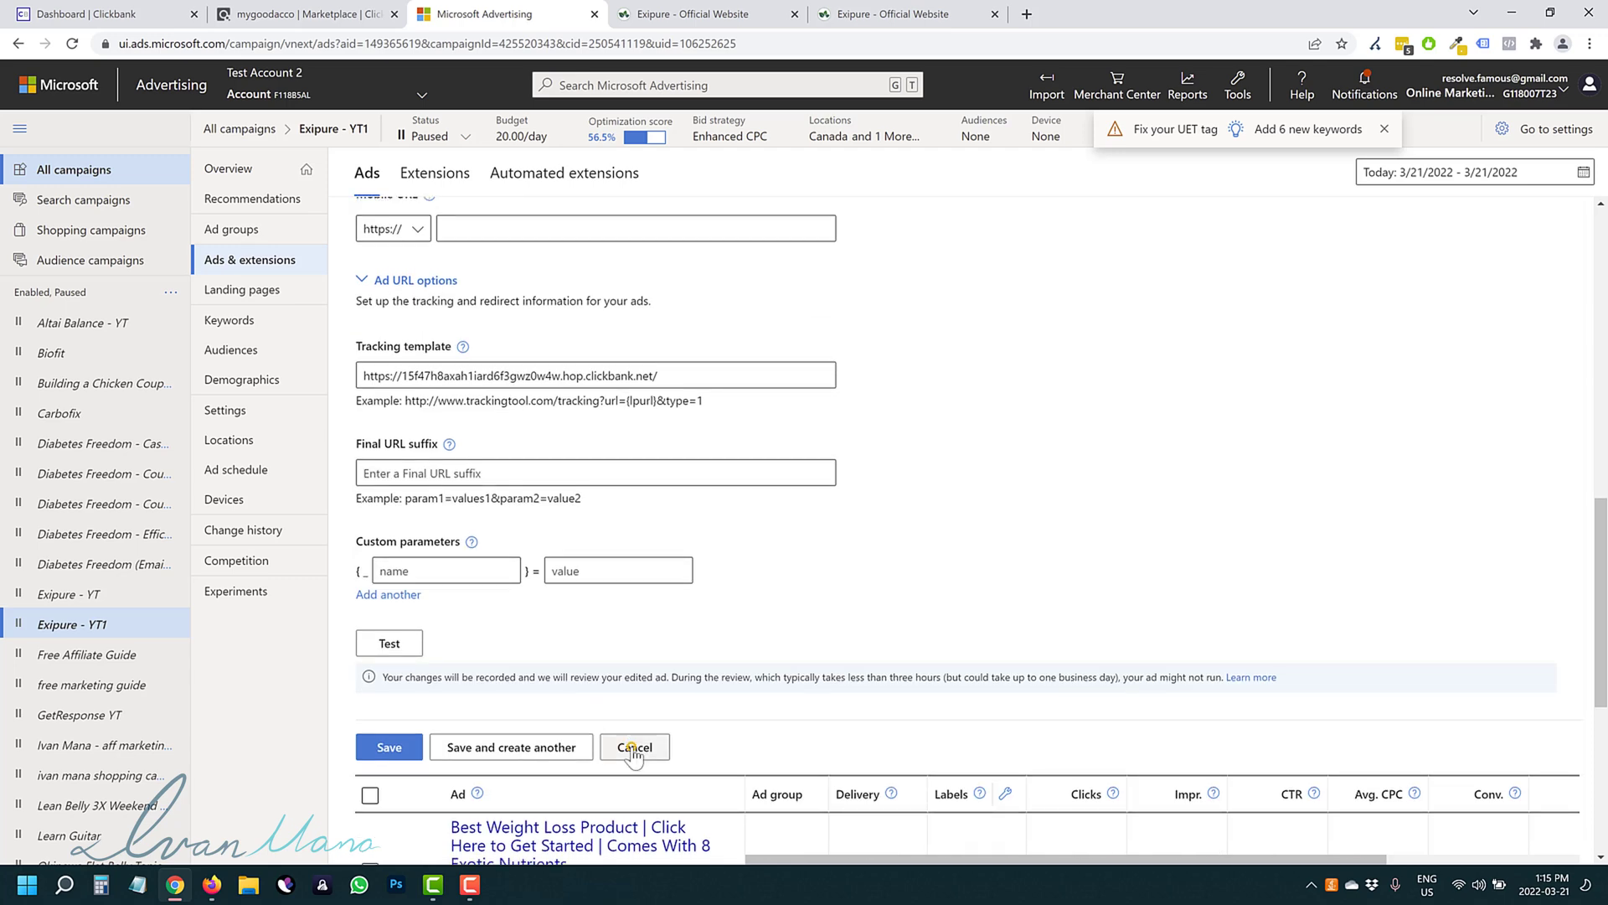
{"action": "left_click", "coordinate": [634, 747]}
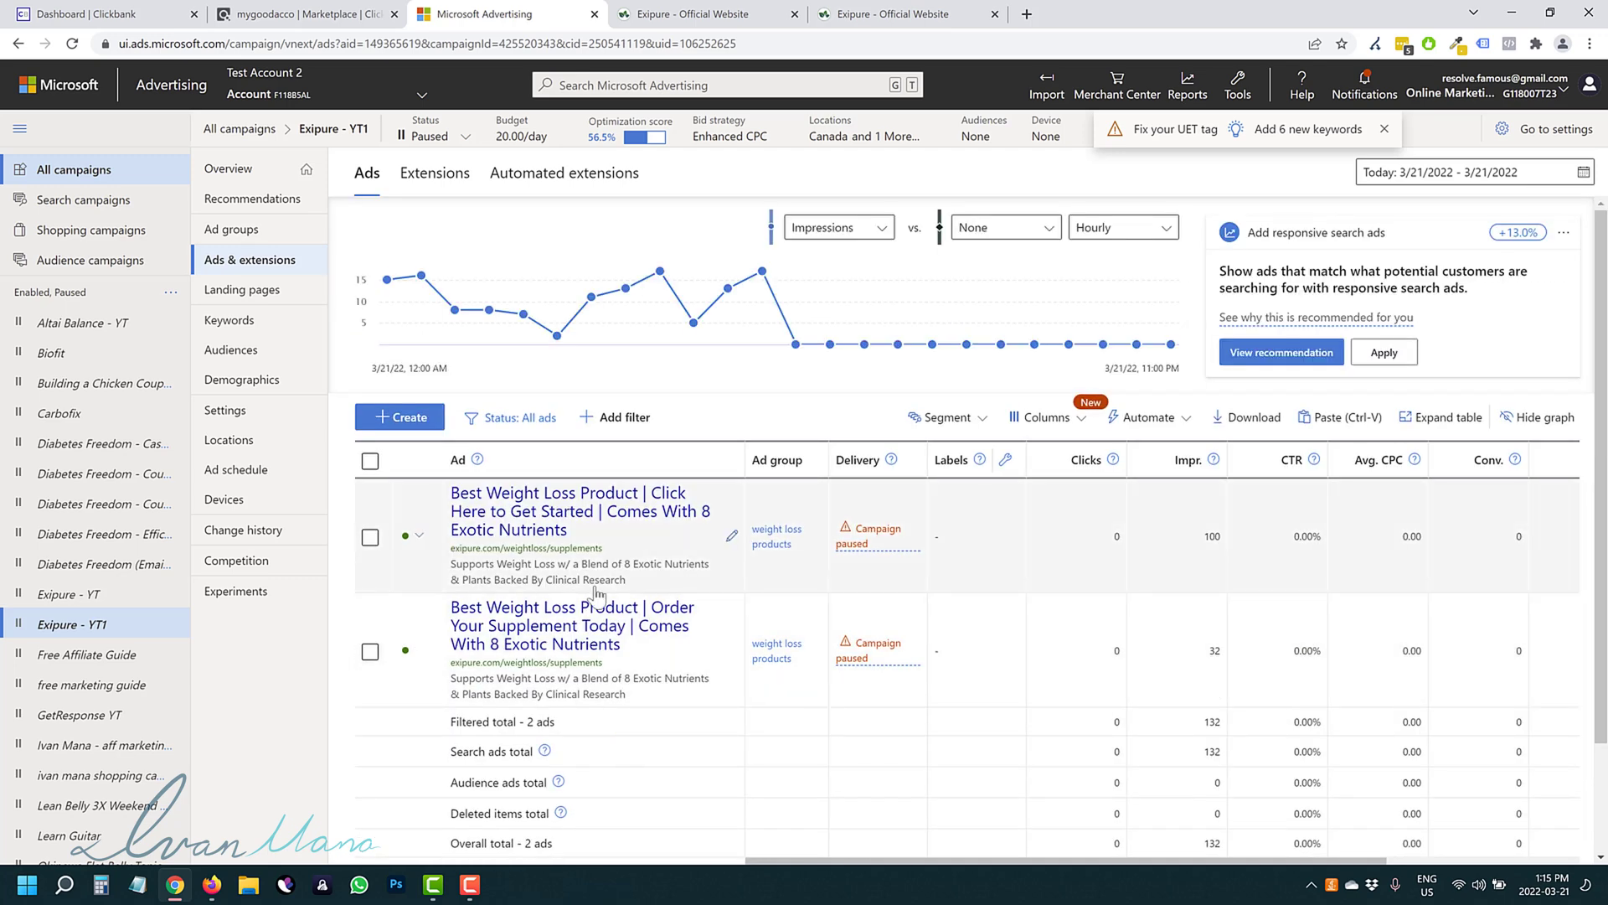